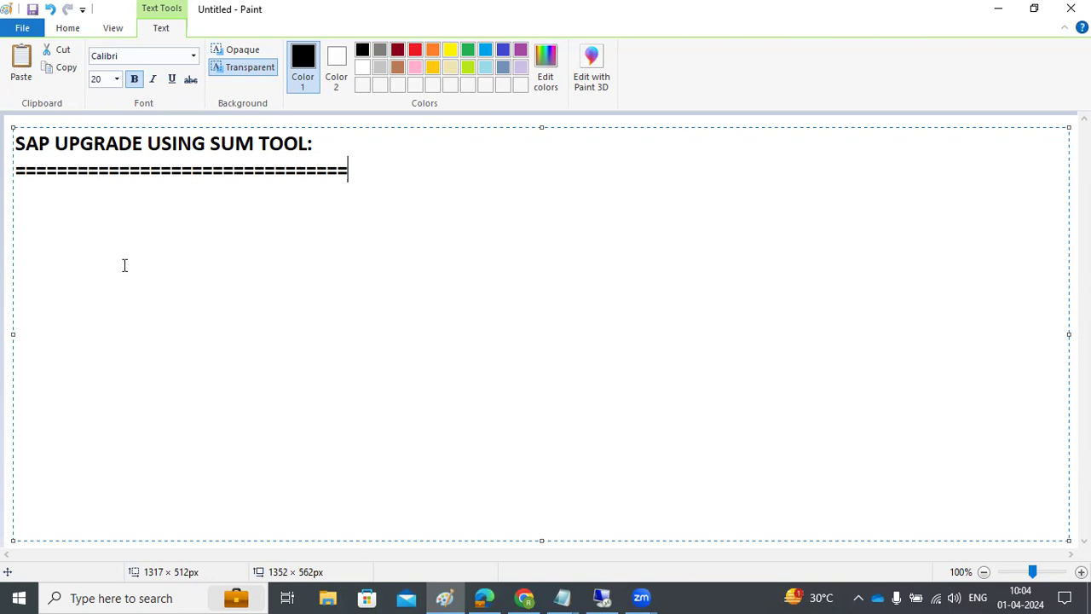
Step: Add a blank line below the ==== line under the SUM tool heading in Paint
key(Return)
key(Return)
Step: In the remote SAP session, open System Status and review the installed component Release and SP-Level columns
click(586, 596)
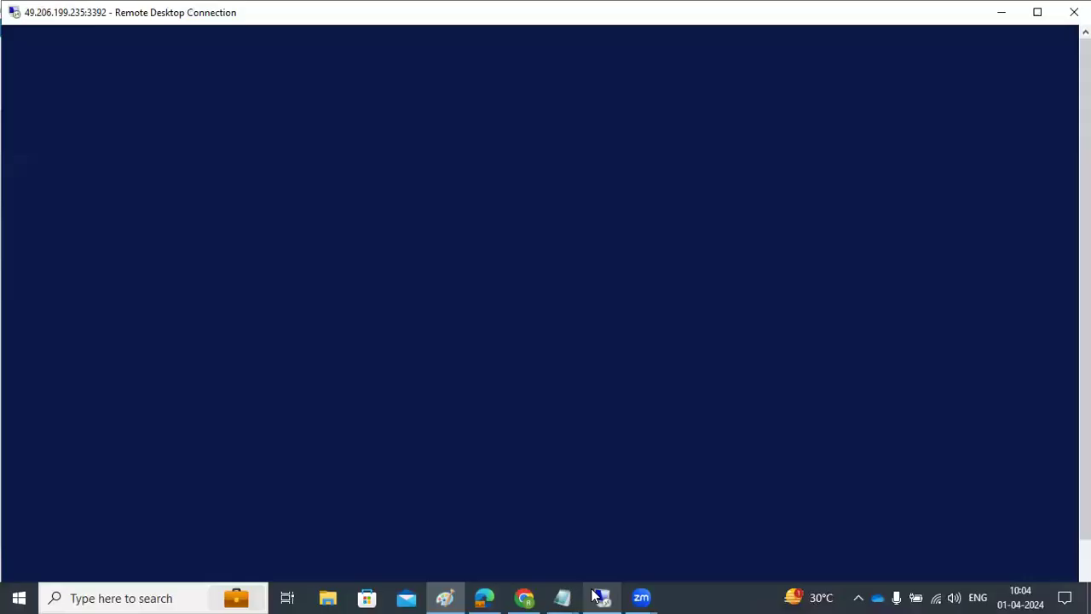
key(alt+y)
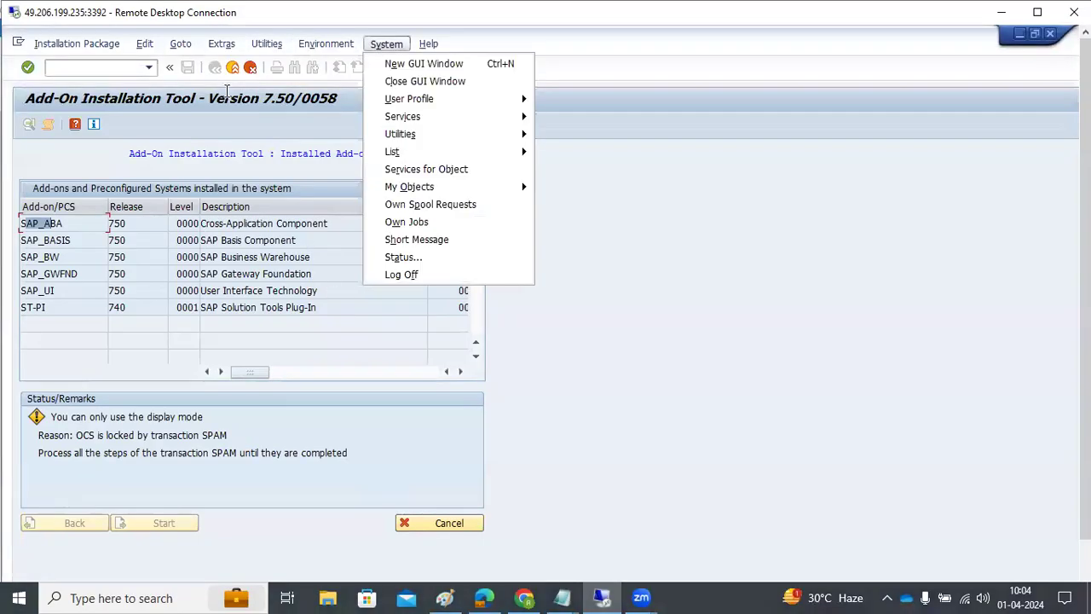
click(407, 257)
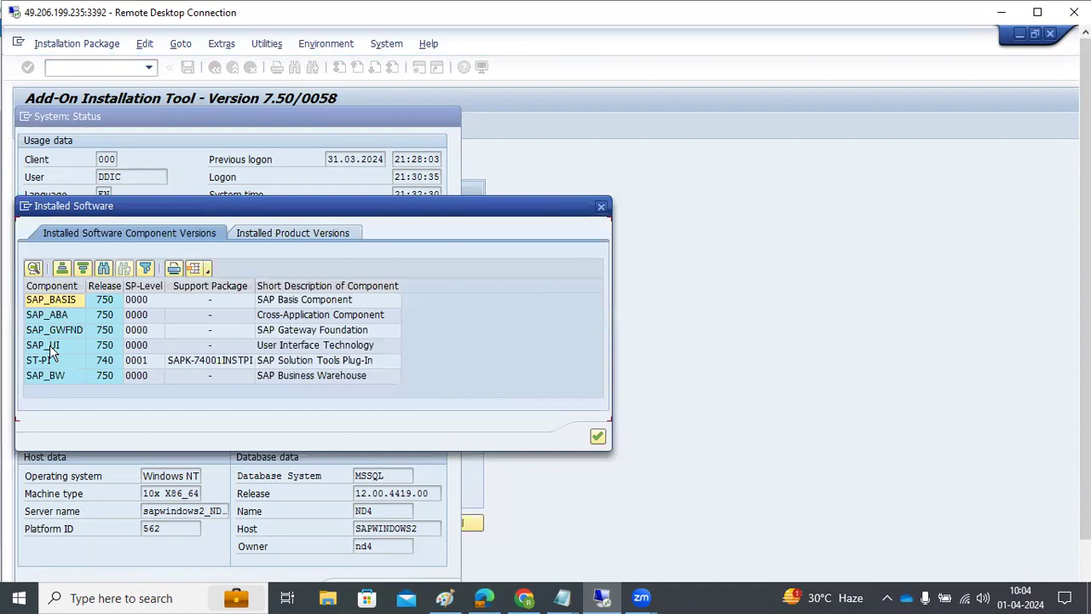
click(120, 286)
click(145, 288)
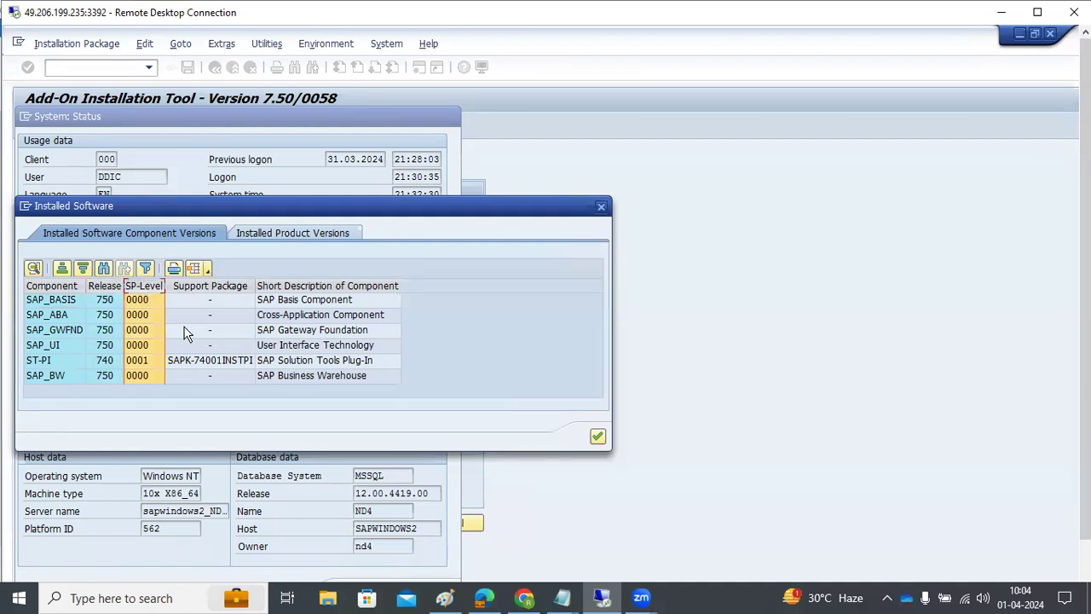
Step: Check the SAP NETWEAVER product version, close the status dialogs and minimize the remote session
click(293, 233)
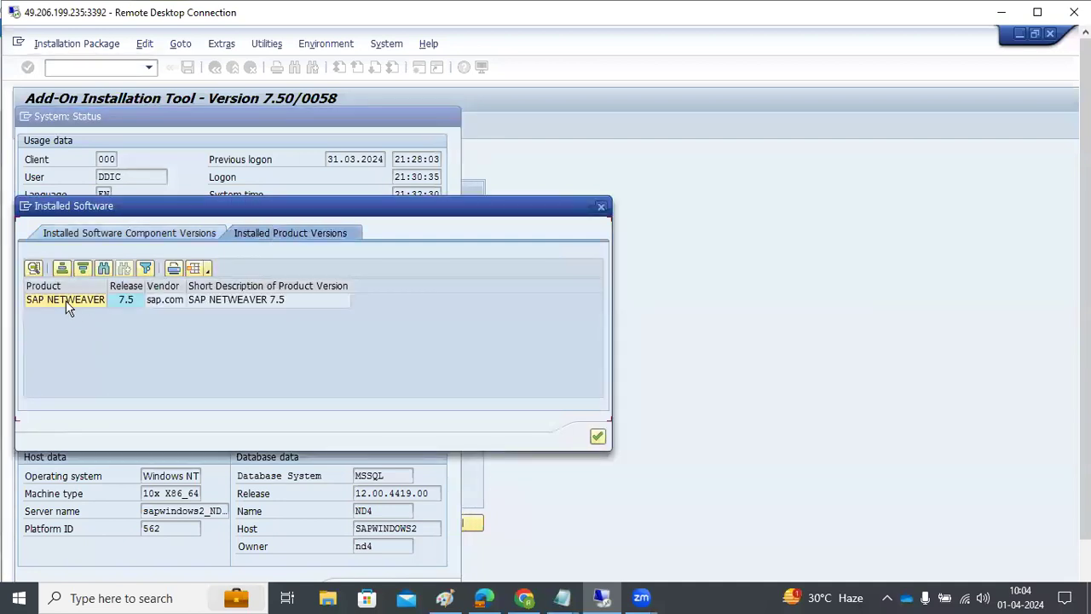
click(66, 300)
click(597, 436)
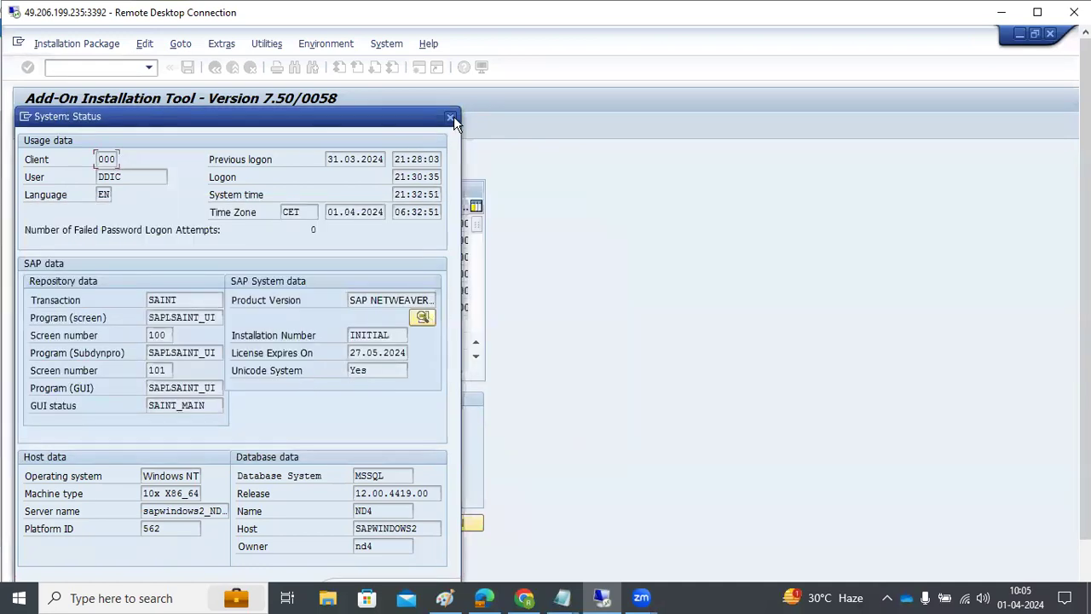
click(449, 117)
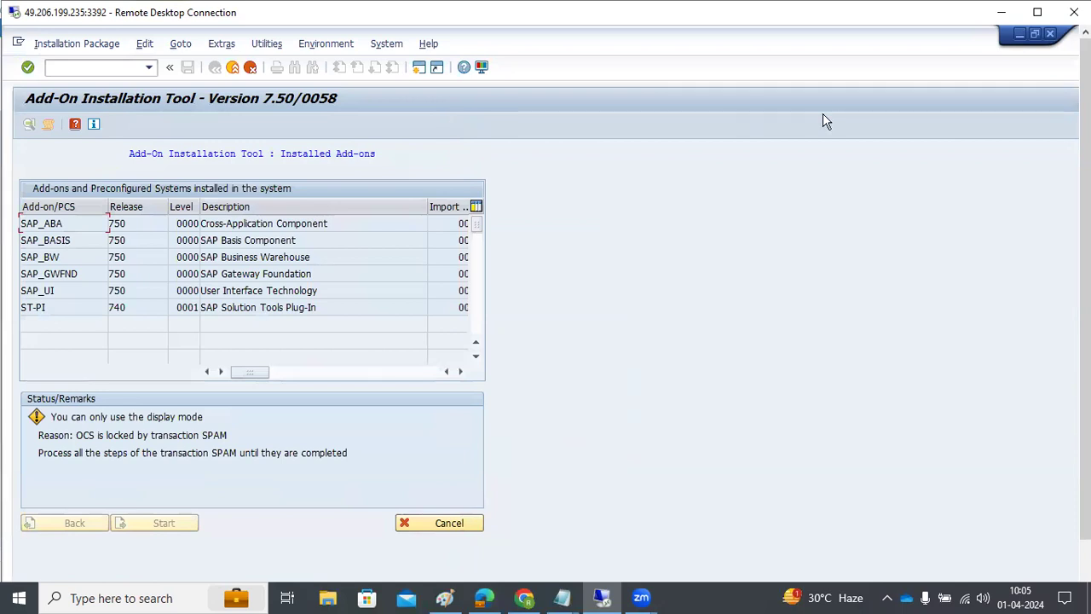
click(1002, 10)
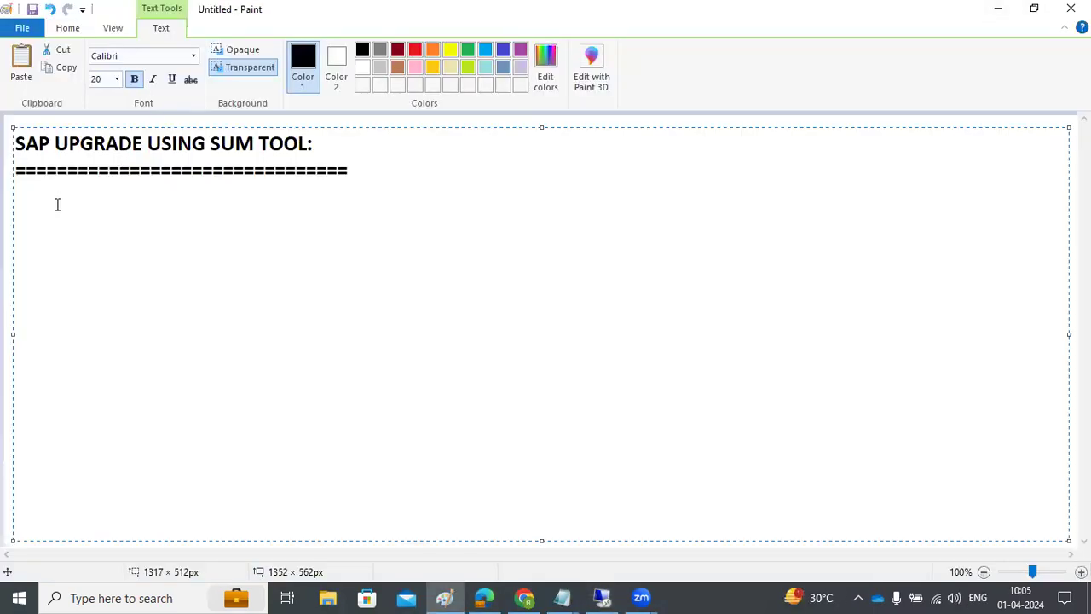
drag(211, 145, 312, 145)
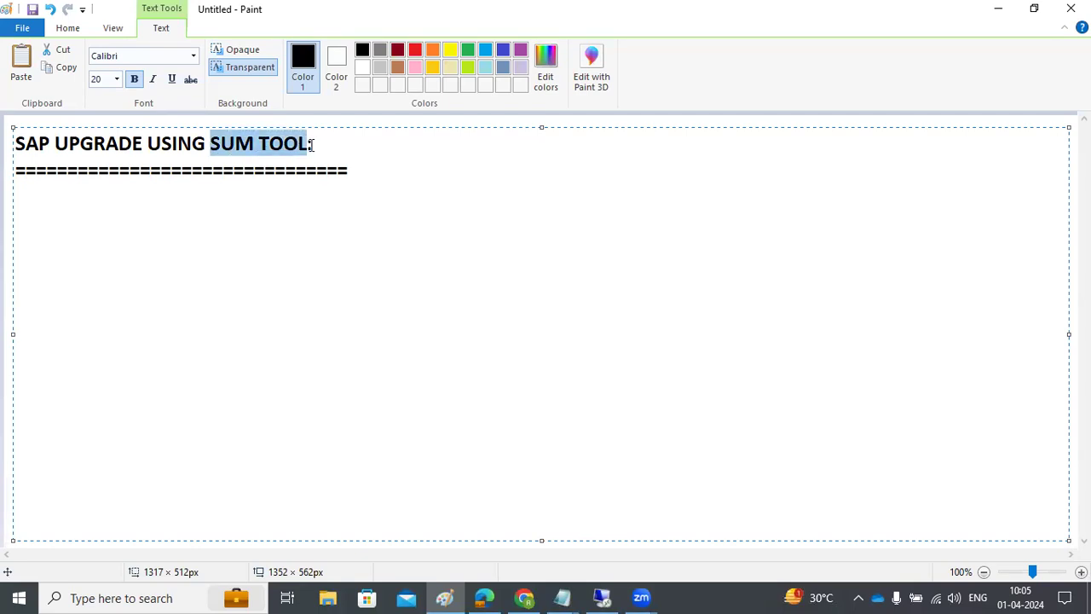
click(196, 210)
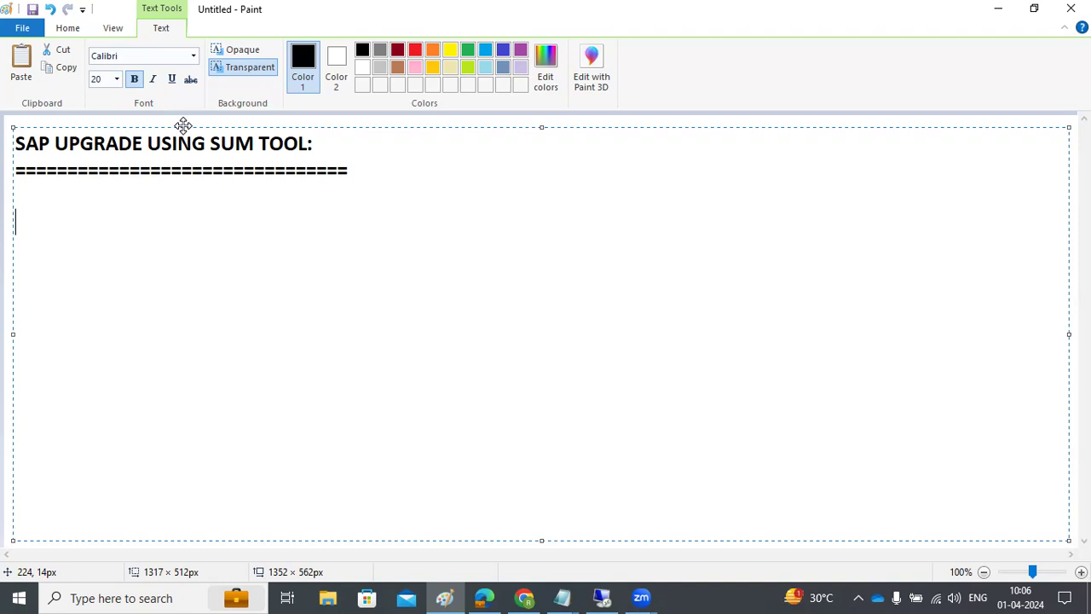
Step: Write point 1) 'Generating the STACK configuration file for y.' in the note
key(BackSpace)
text(1)Generatign the )
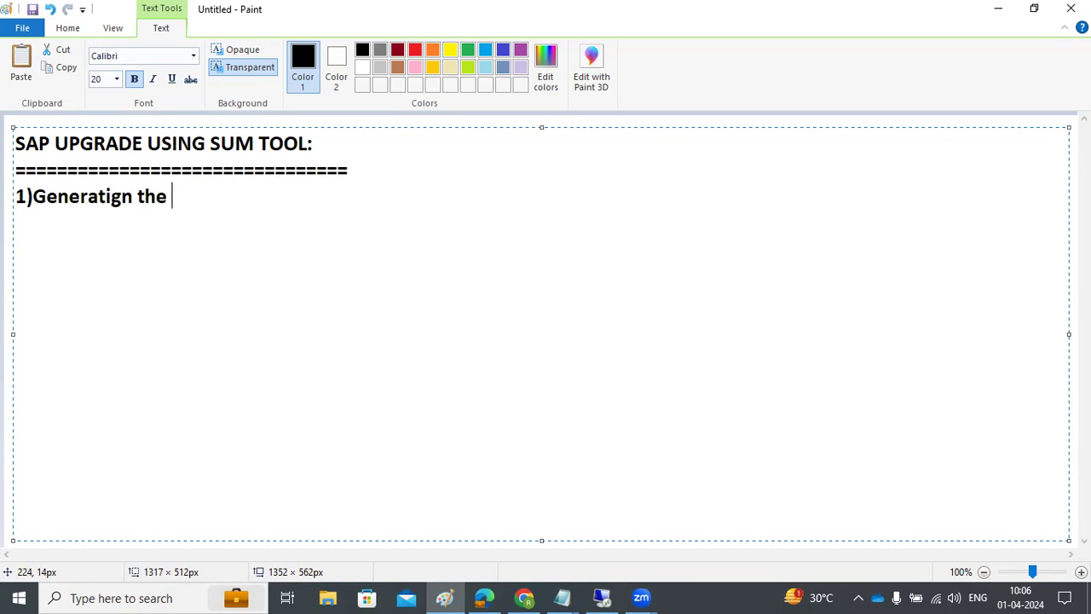
text(STACK configuration)
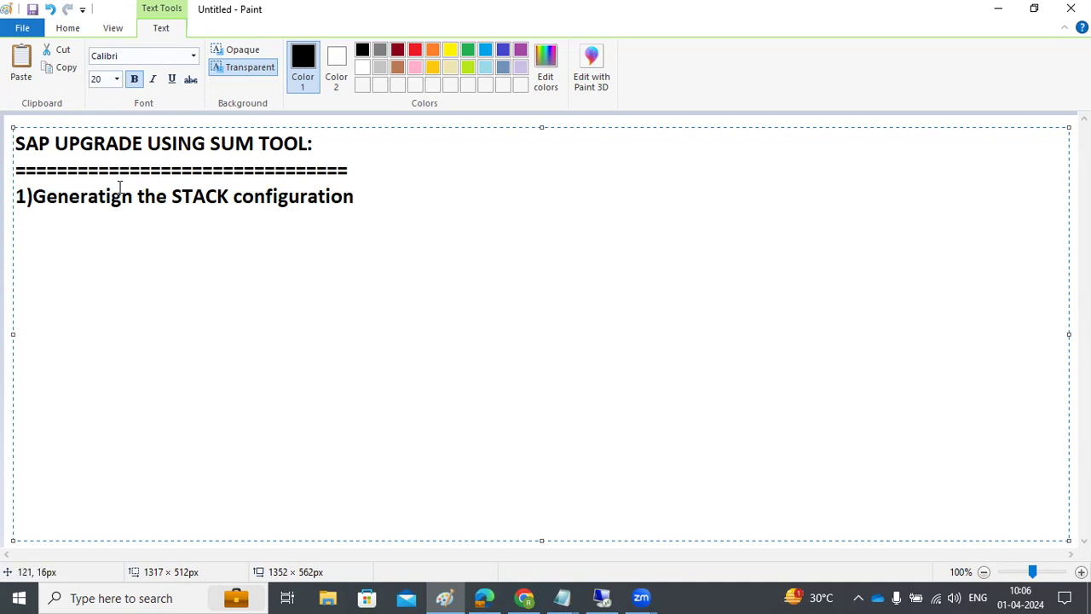
key(BackSpace)
key(Right)
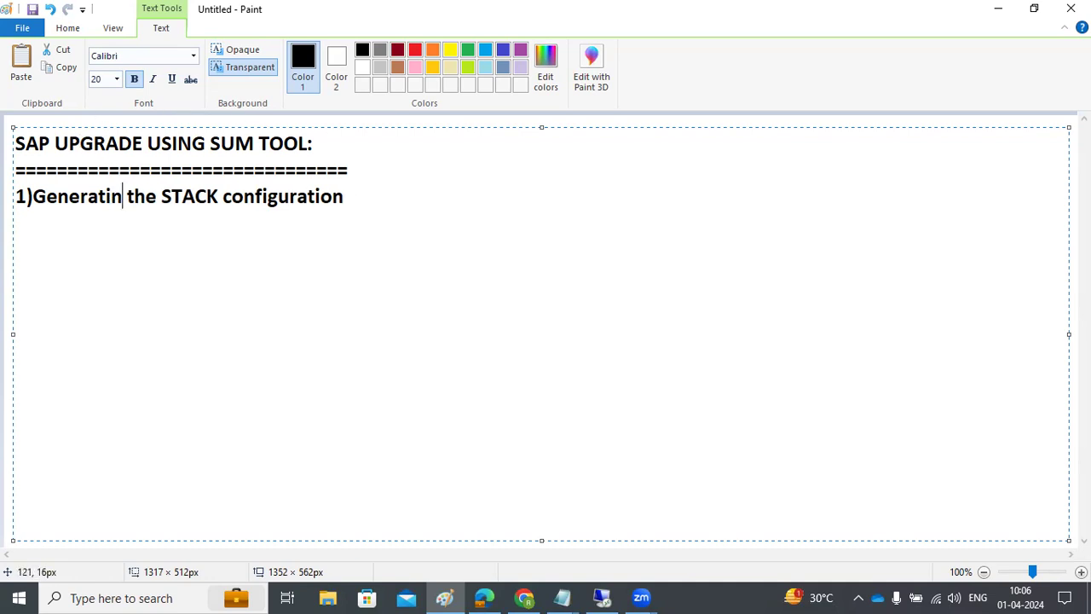
text(g)
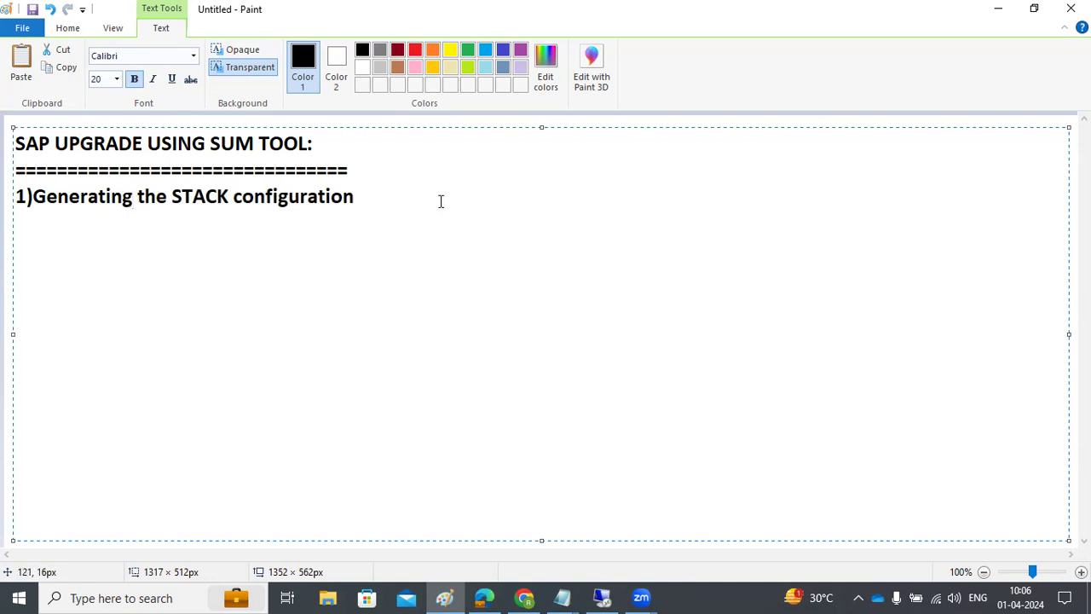
click(401, 203)
text(file for y===)
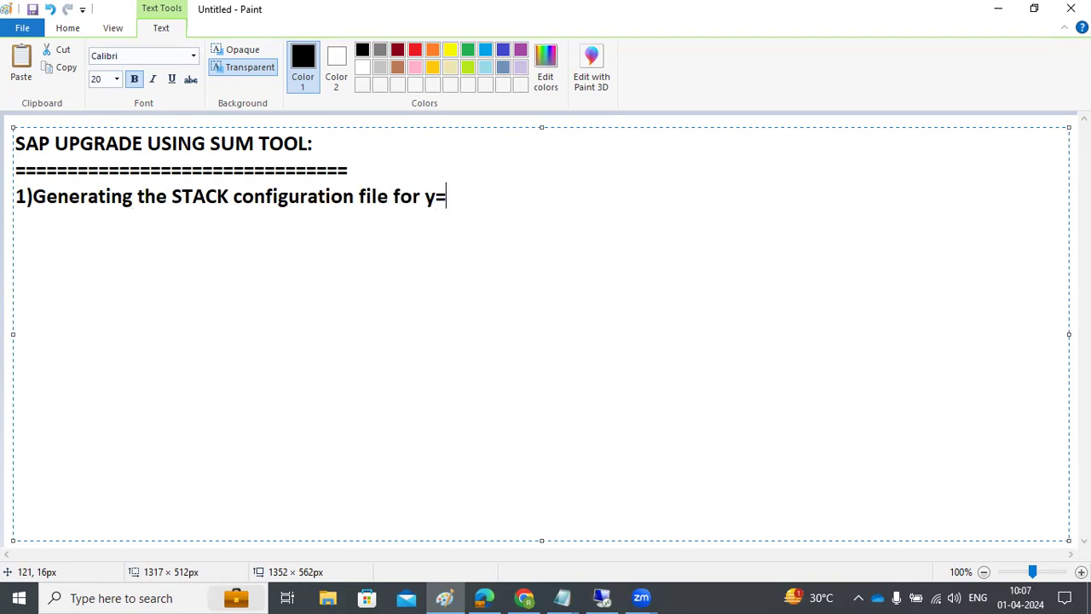
key(BackSpace)
key(BackSpace)
key(BackSpace)
key(BackSpace)
key(BackSpace)
key(BackSpace)
key(BackSpace)
key(BackSpace)
key(BackSpace)
text(.)
Step: Add point 2) 'our SID should be upto date in SMP-MP-Explore systems.'
key(Return)
text(2))
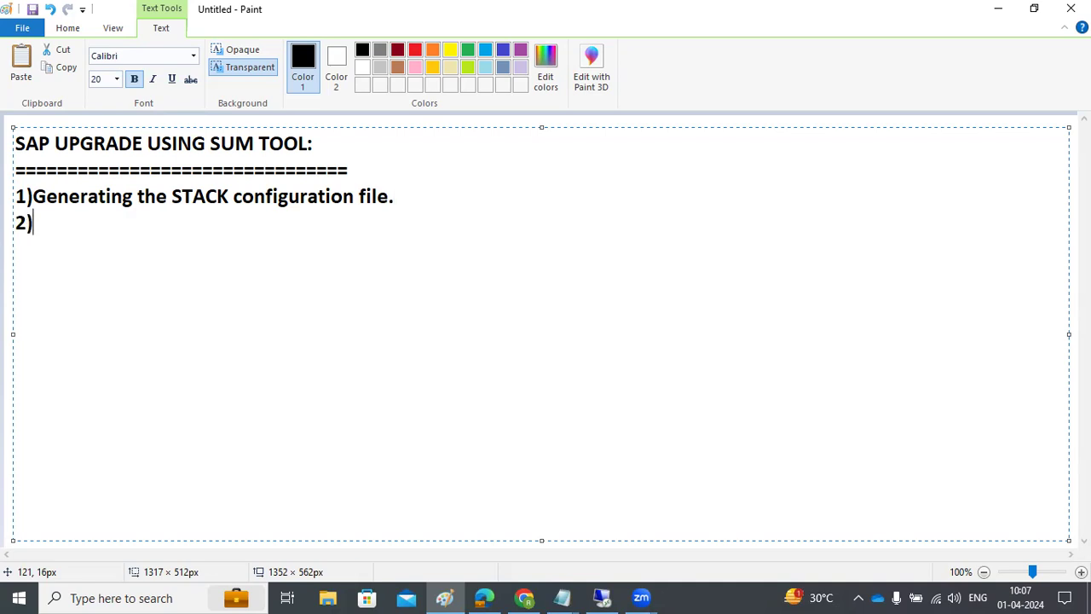
text(our SID sh)
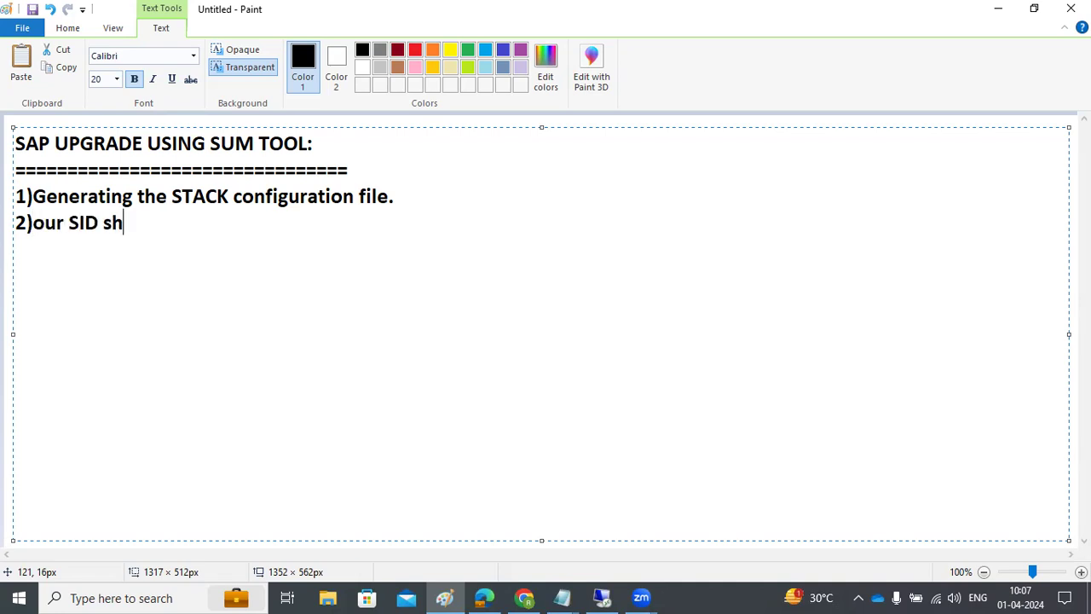
text(ould be upto )
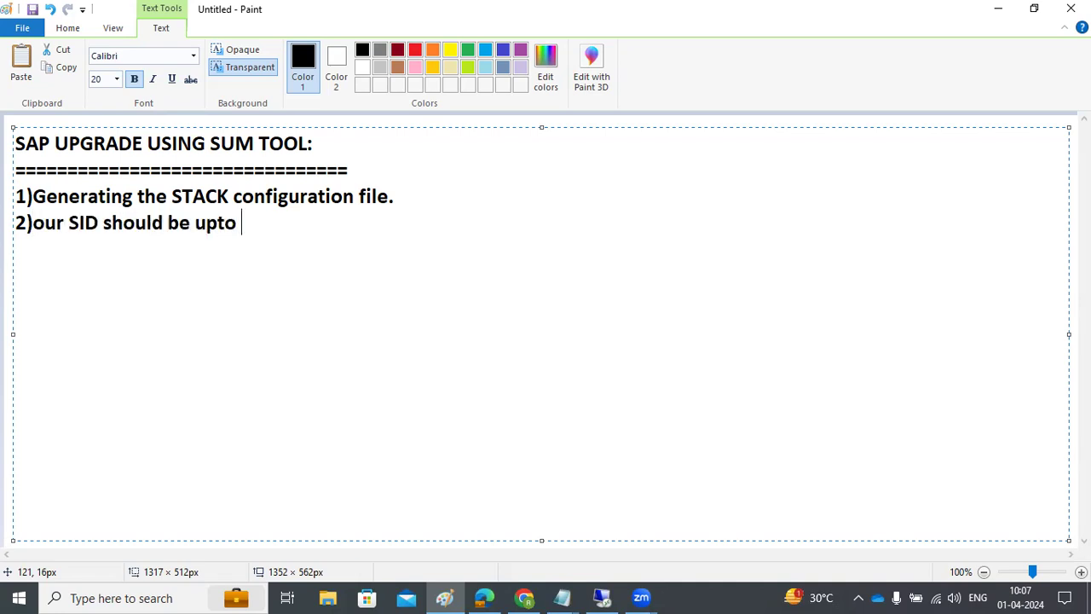
text(date in S)
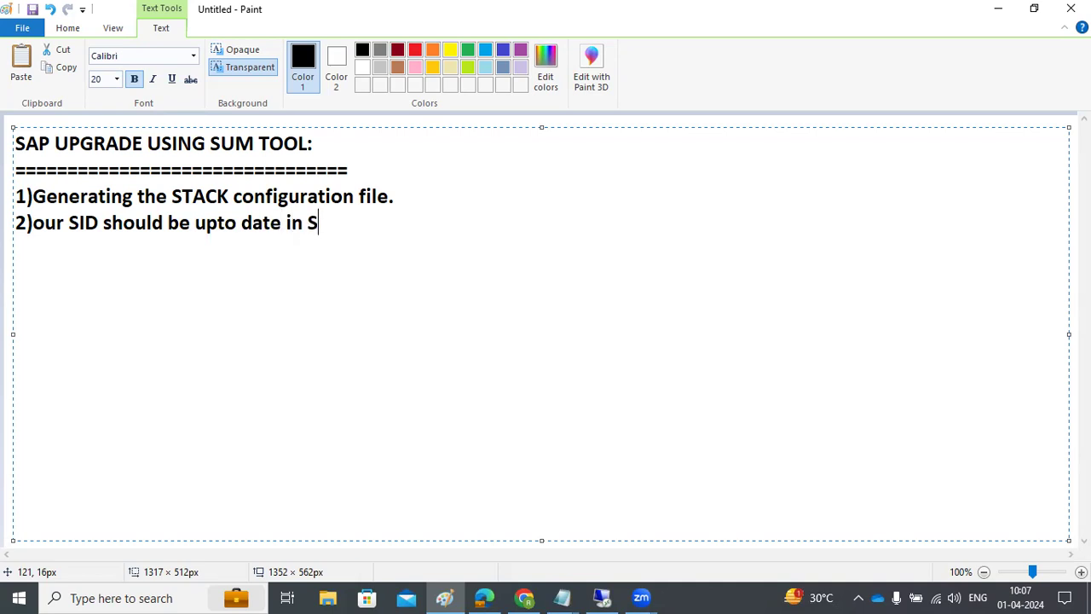
text(MP-MP-)
text(Expl)
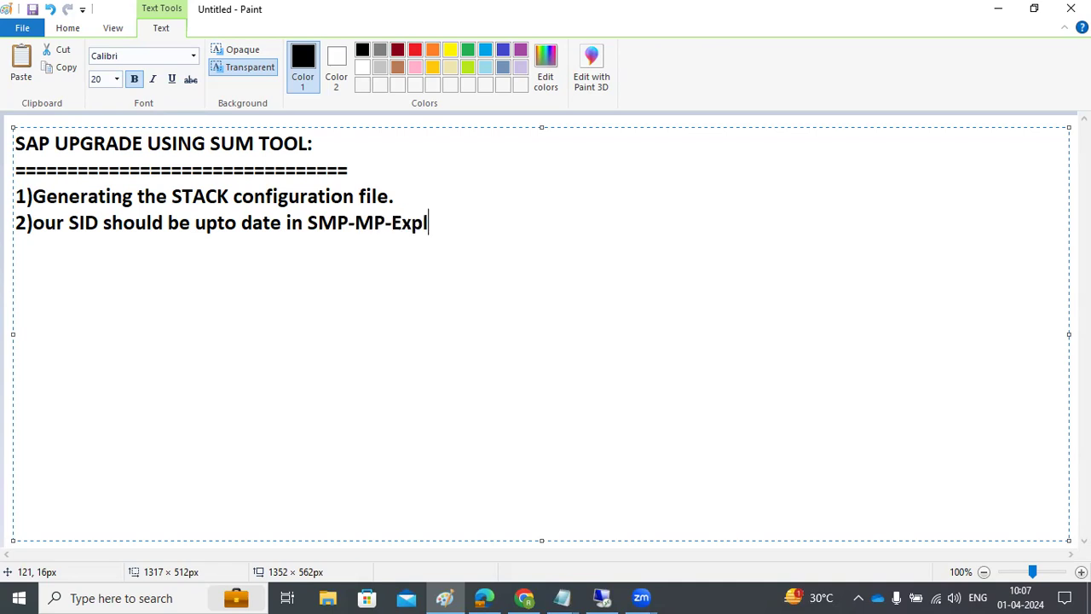
text(ore system)
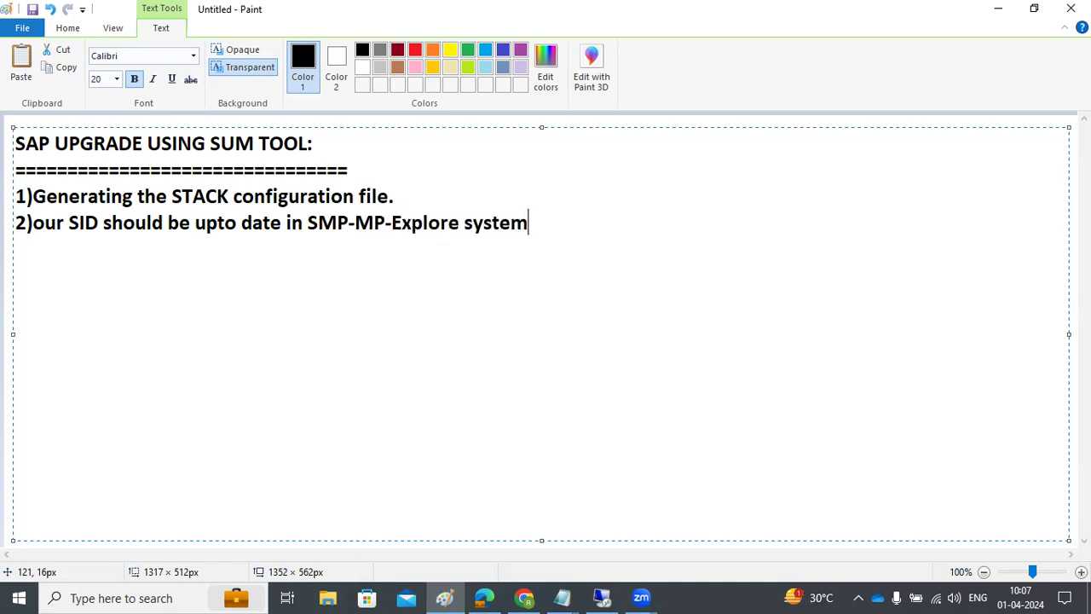
text(s .)
Step: Add point 3): if the system is not up to date, push data from SID/RZ70 to SOLMAN LMDB --> SMP-MP
key(Return)
text(3)In ase)
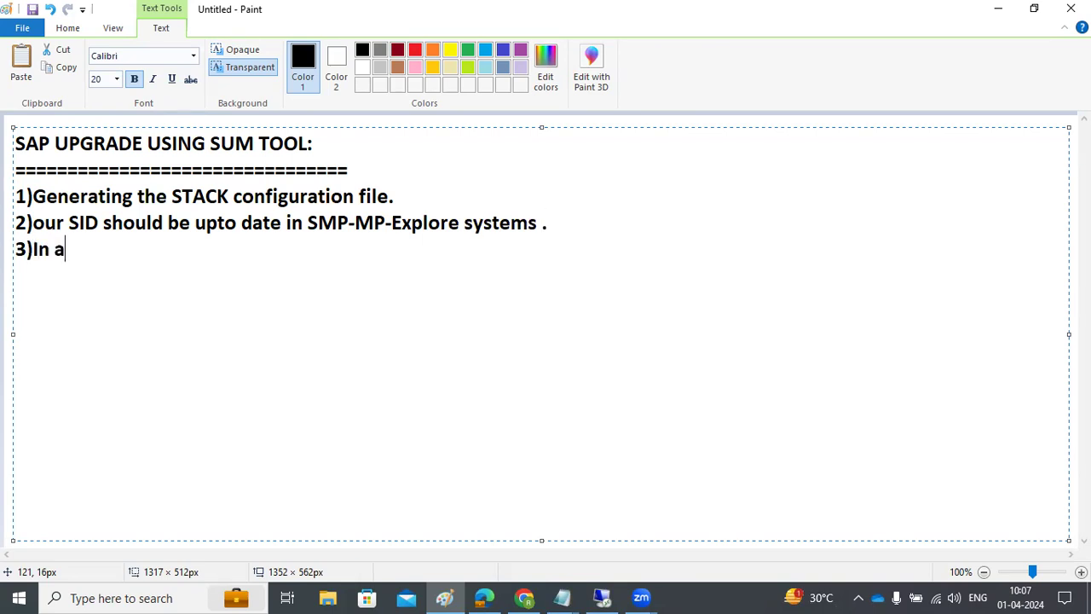
key(BackSpace)
key(BackSpace)
key(BackSpace)
key(BackSpace)
text(case - syste)
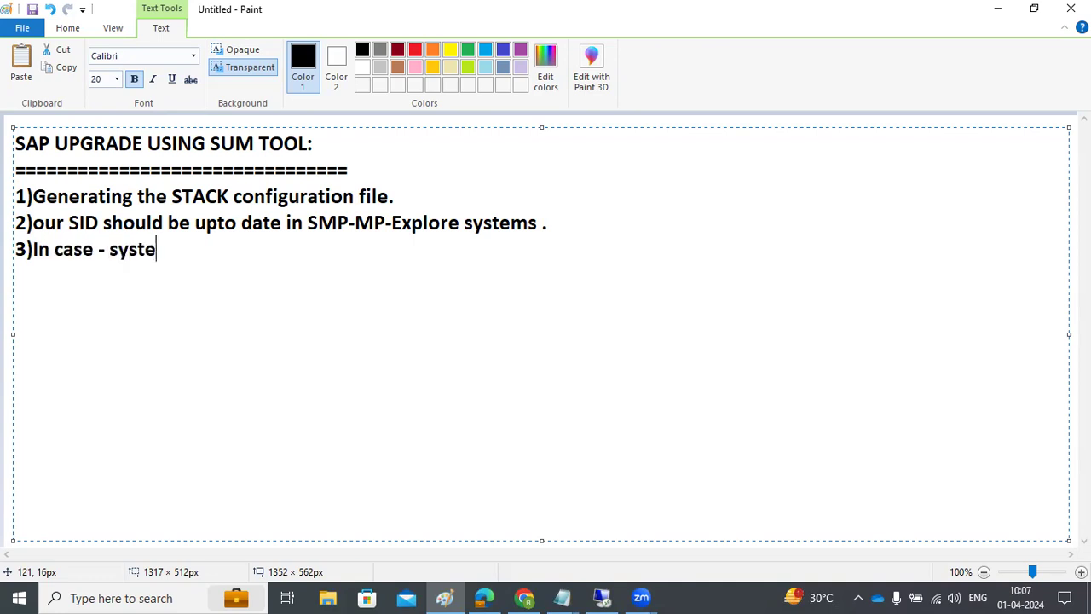
text(is not upda)
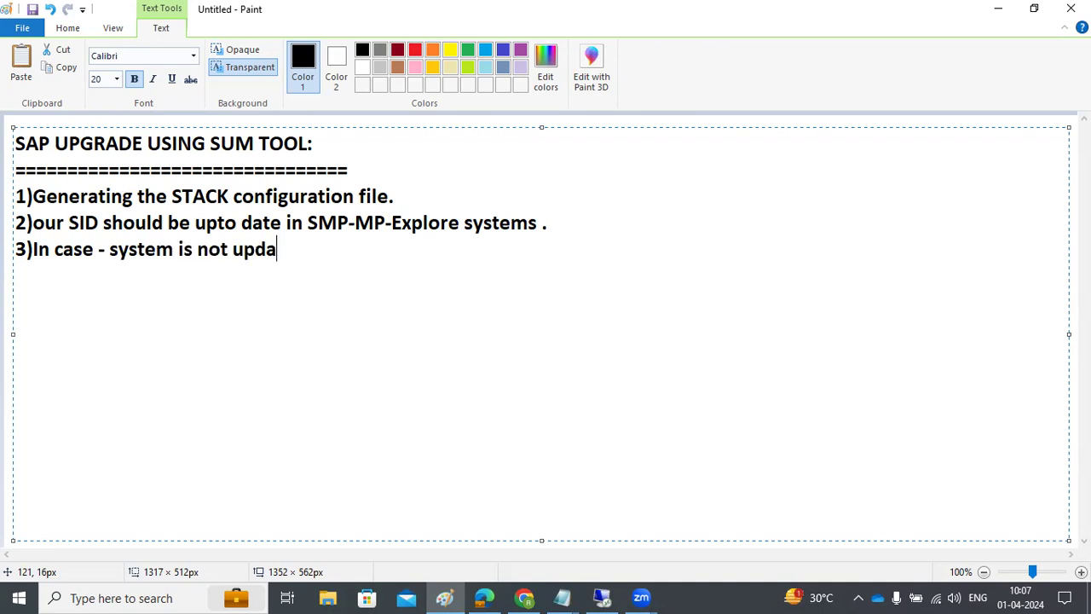
key(BackSpace)
key(BackSpace)
key(BackSpace)
text(p to date  )
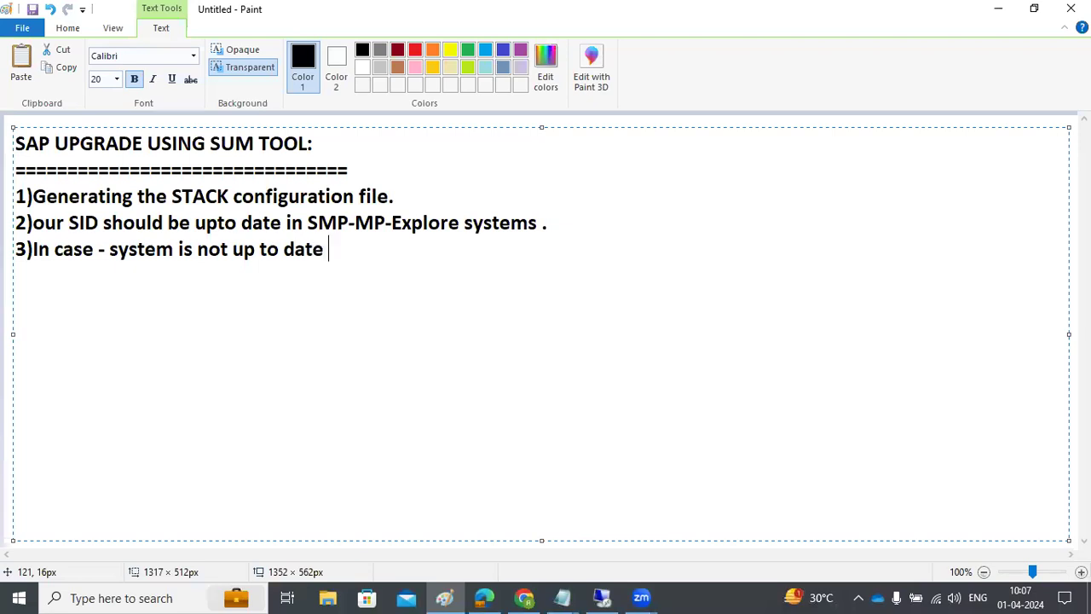
text(then we )
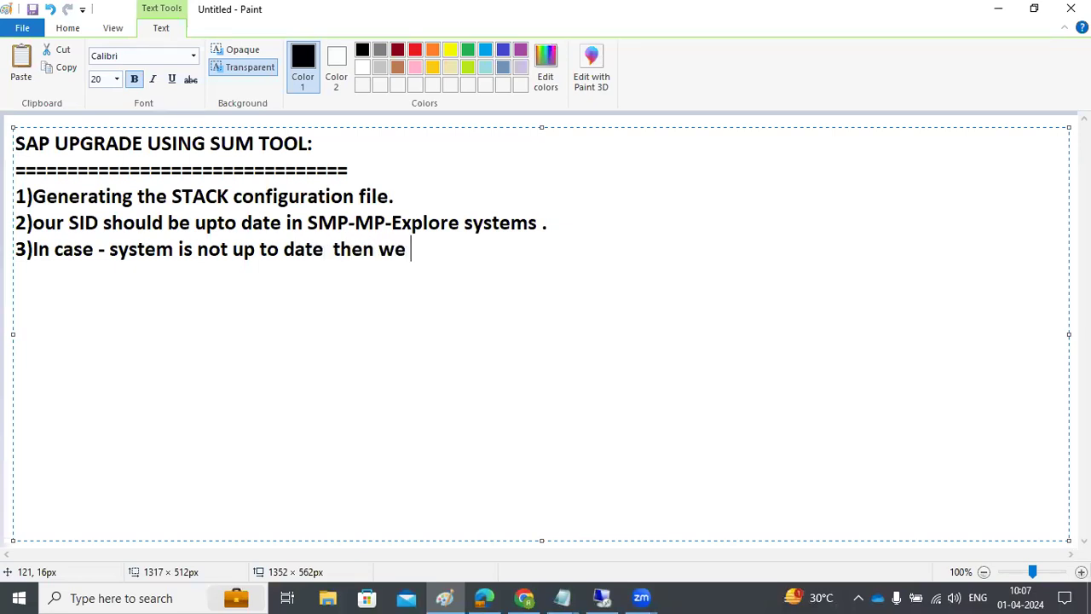
text(need to push )
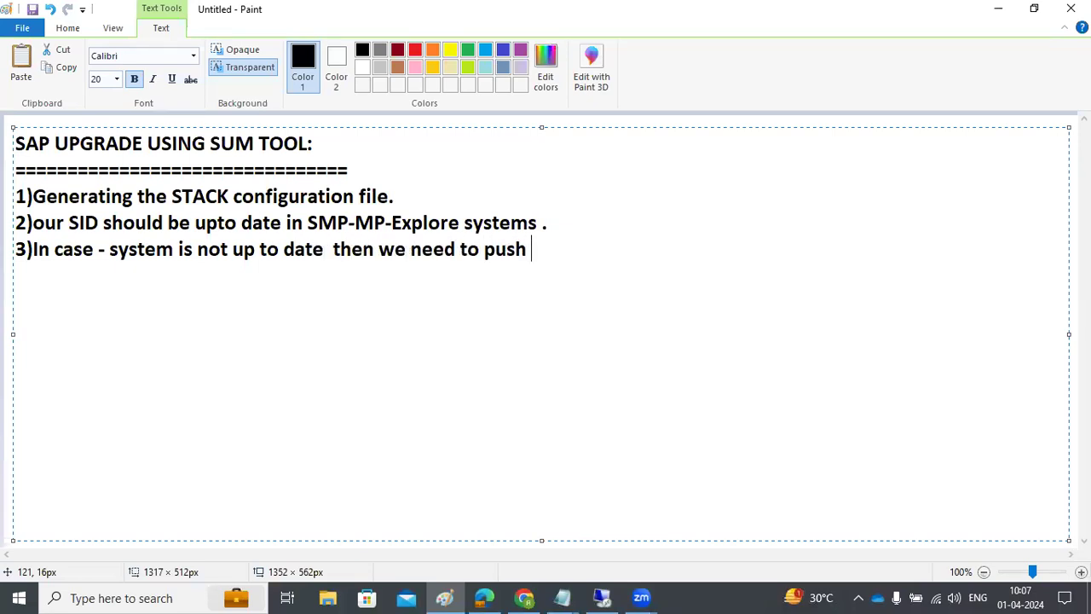
text(the data from )
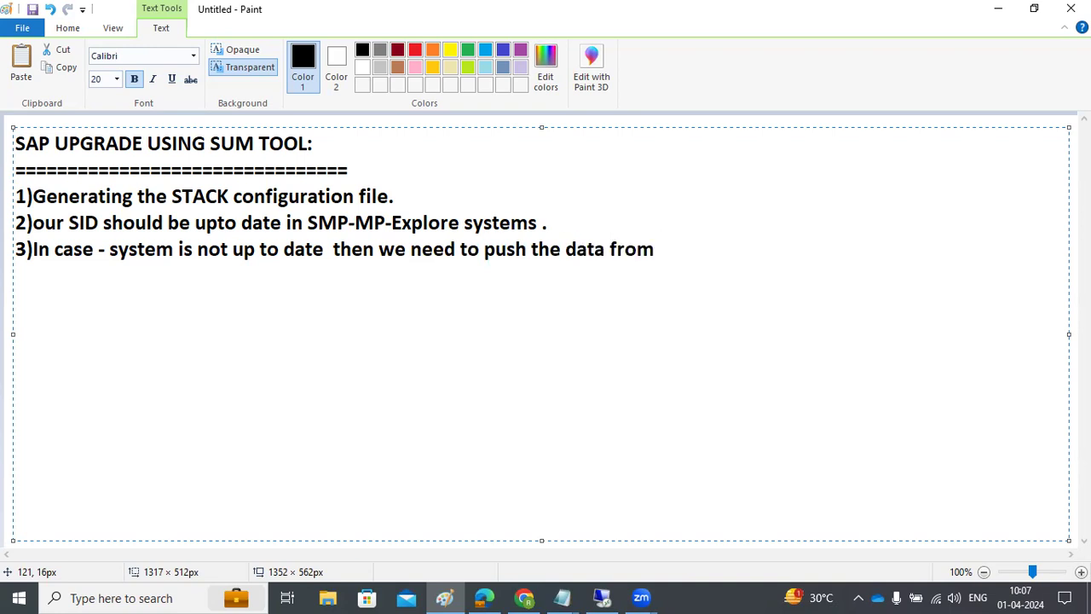
text(SID/RZ70)
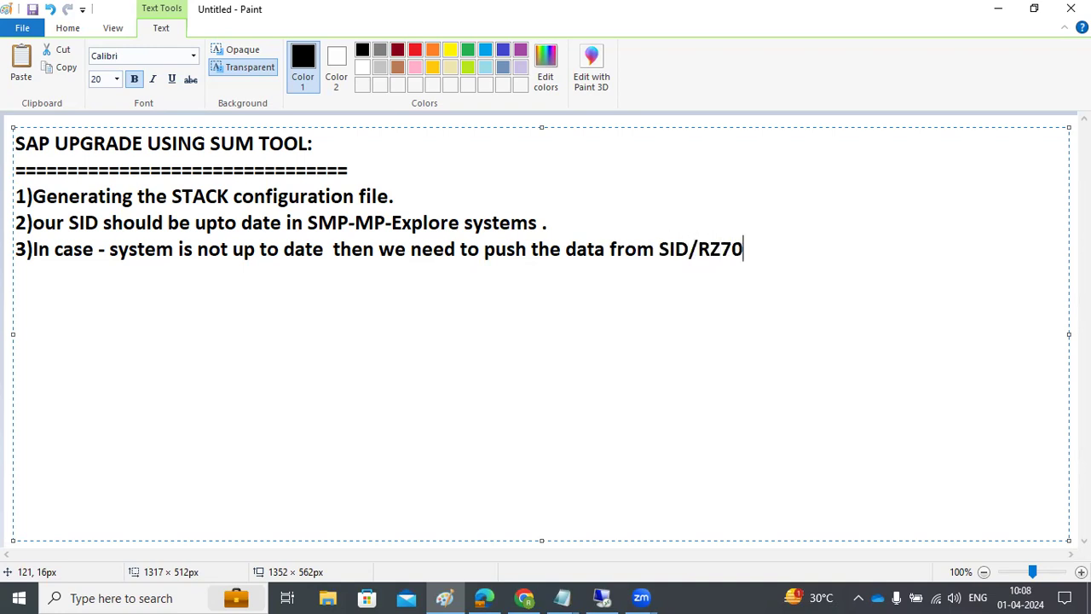
text( to SOL)
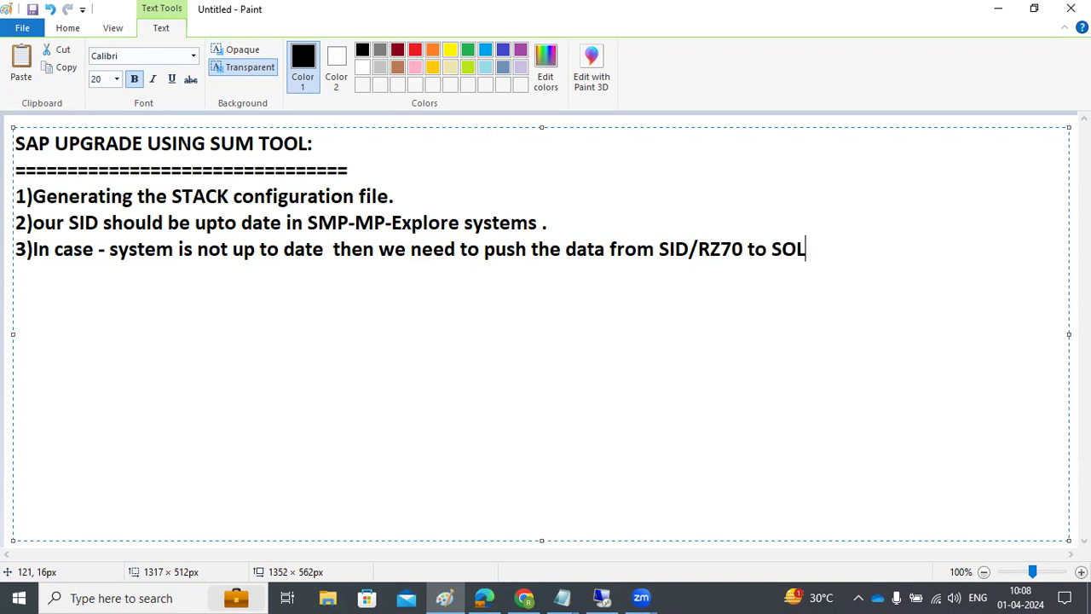
text(MAN LMDB --> SMP-MP)
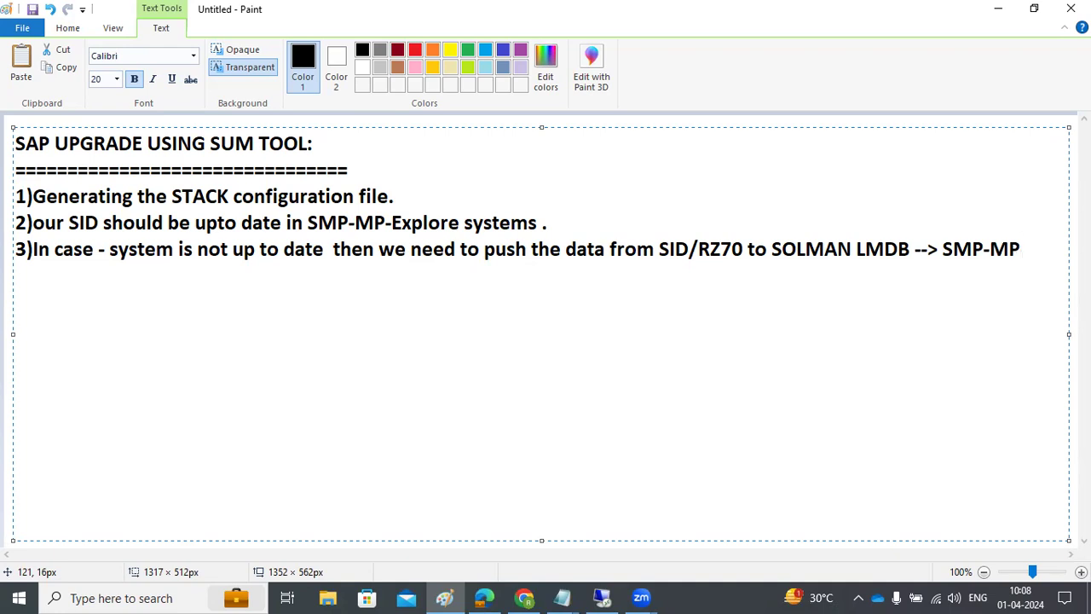
Step: Add the 'or - download the system info file from SAINT' line and make point 2 read 'SID(ND4)'
key(Return)
text(or - downloadthe system info file from SAINT and upload into SMP-MP-Explore systems ..)
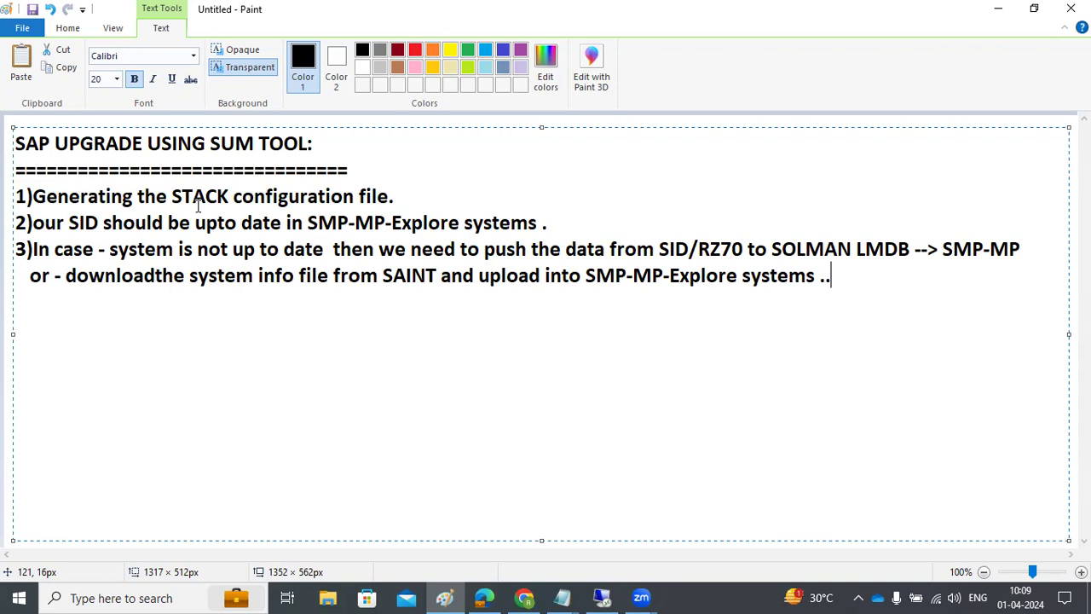
click(68, 222)
key(BackSpace)
key(BackSpace)
key(BackSpace)
key(BackSpace)
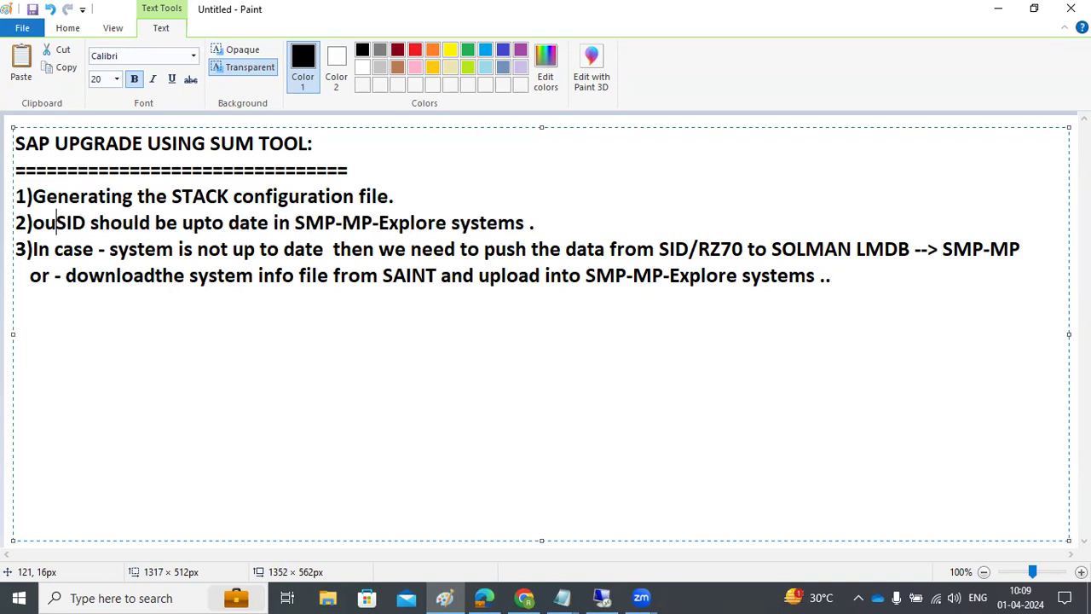
key(Right)
key(Right)
key(Right)
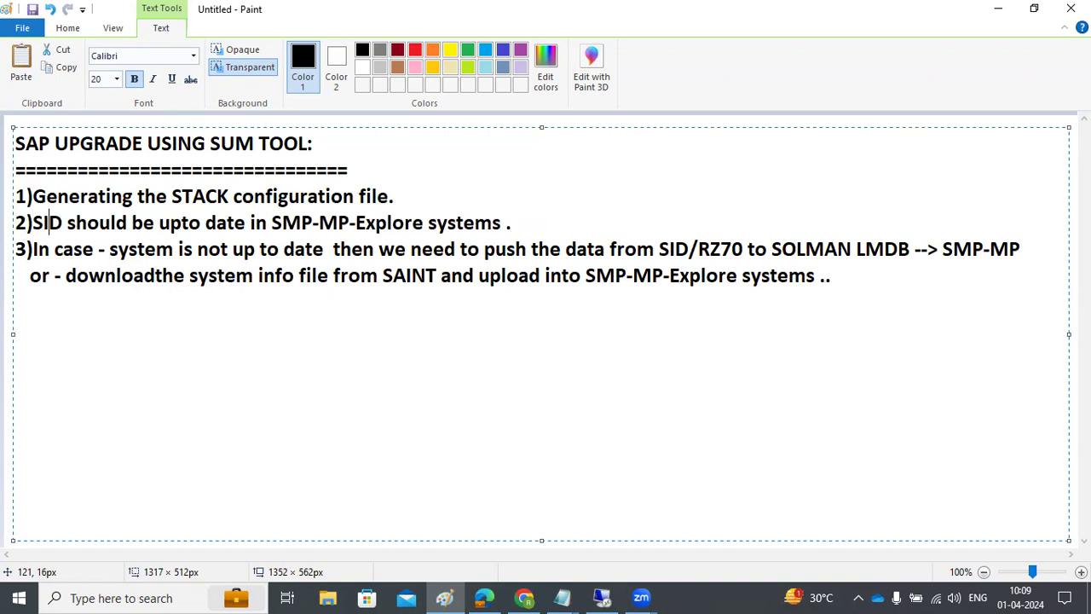
text((ND4))
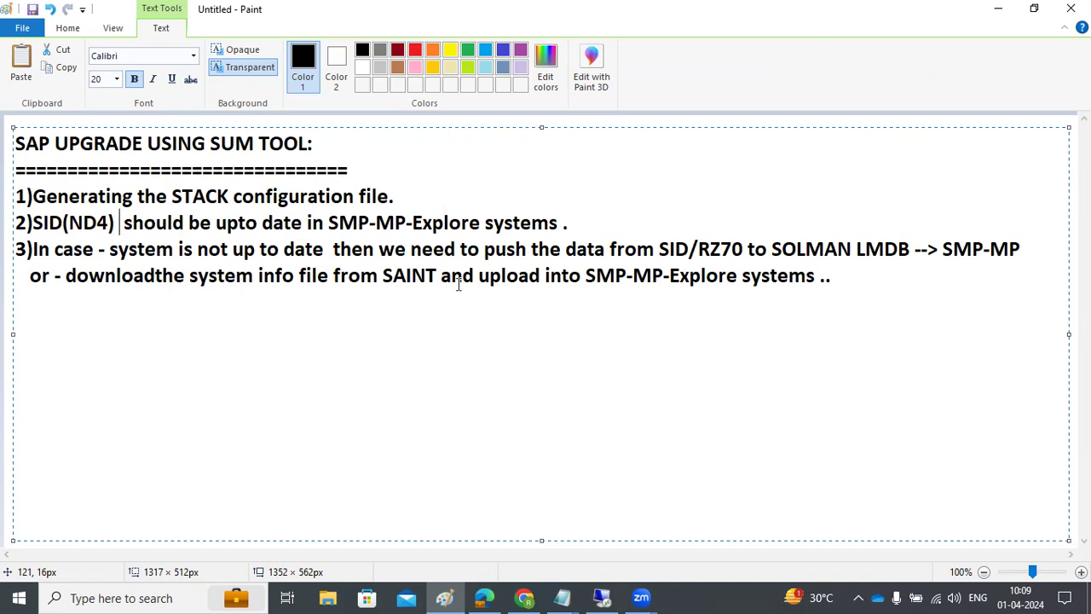
Step: Select the SMP-MP-Explore systems and SID data-push phrases in the note
drag(423, 220, 494, 225)
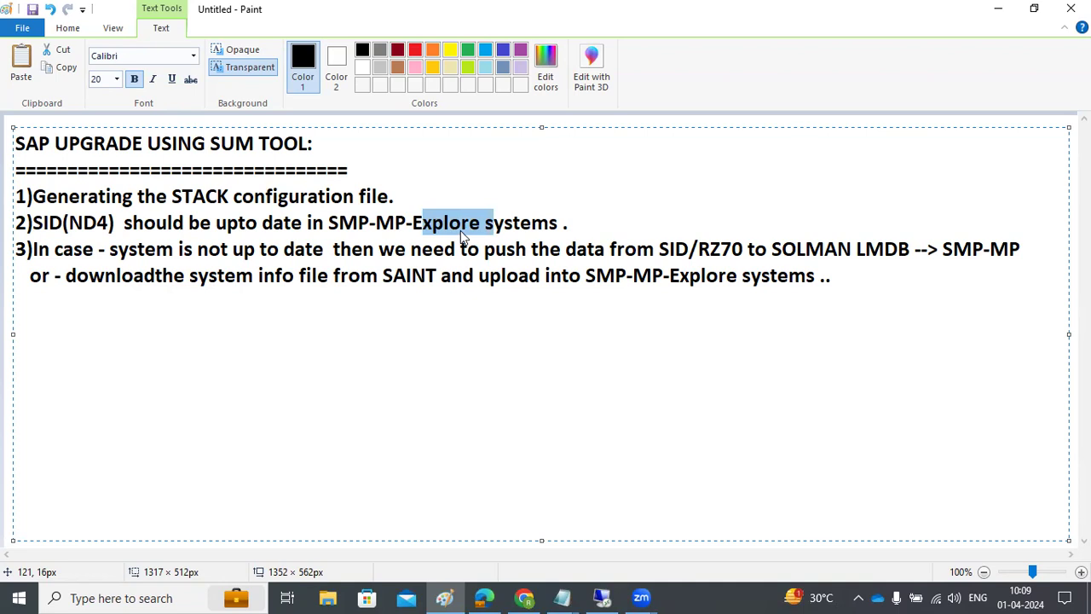
drag(433, 255, 690, 252)
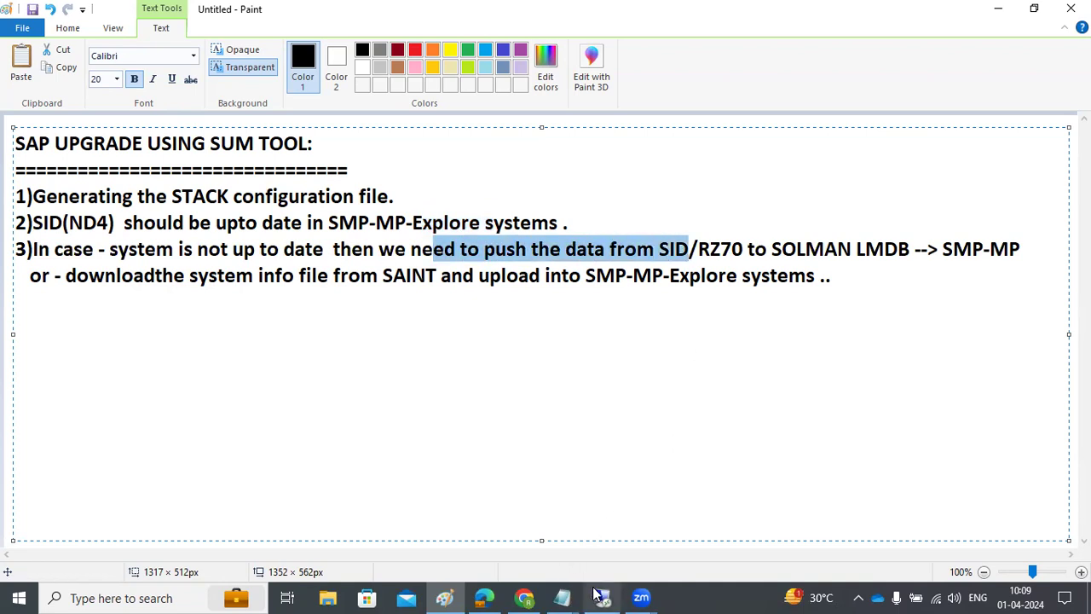
click(602, 598)
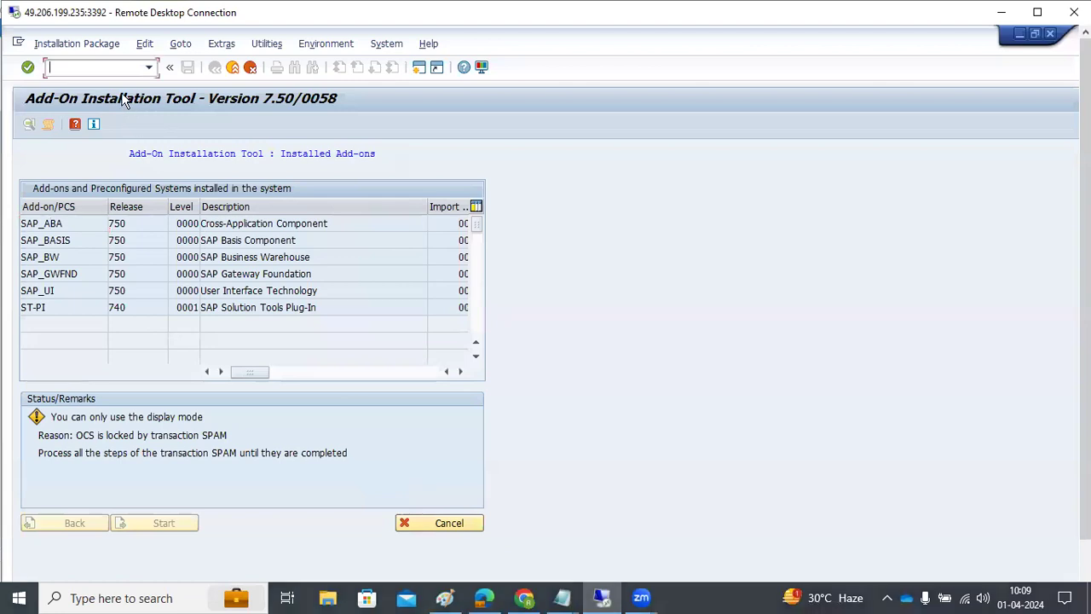
Step: Open System Status, view the installed software component versions, then close that list
key(alt+y)
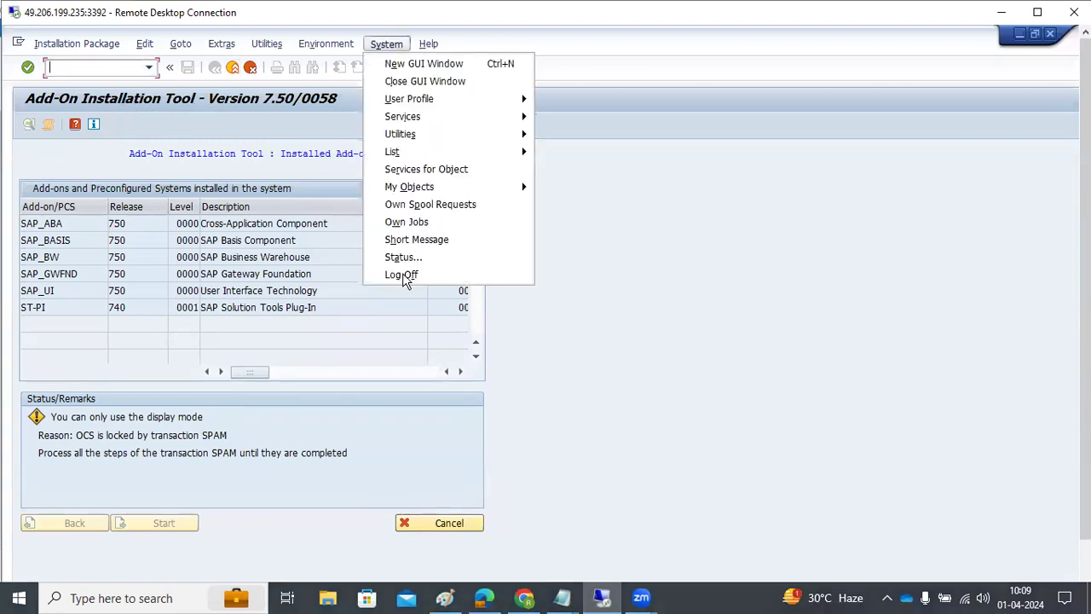
click(395, 257)
click(423, 317)
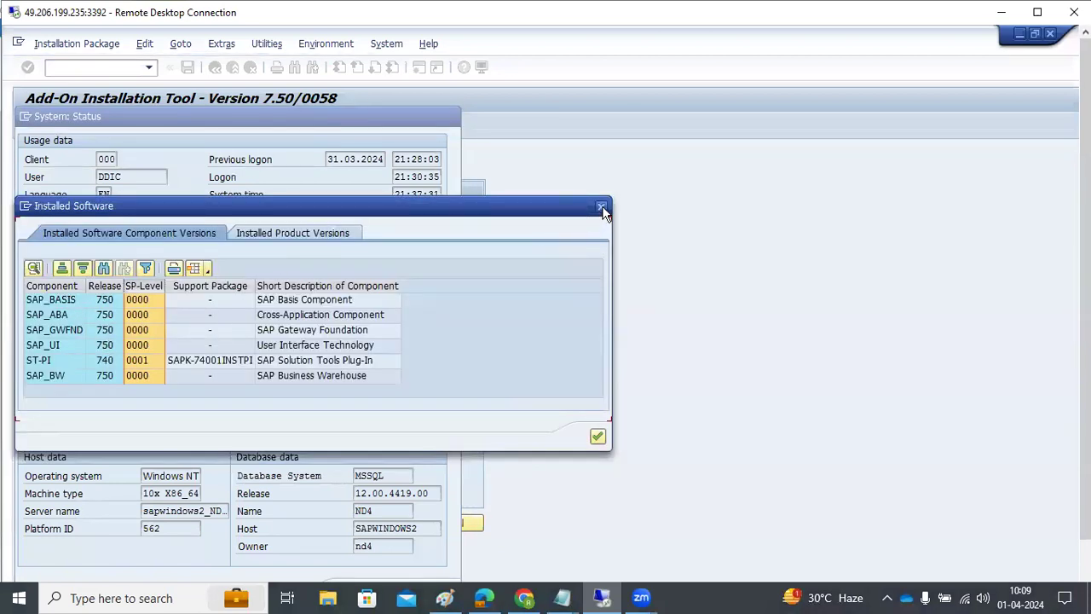
click(563, 542)
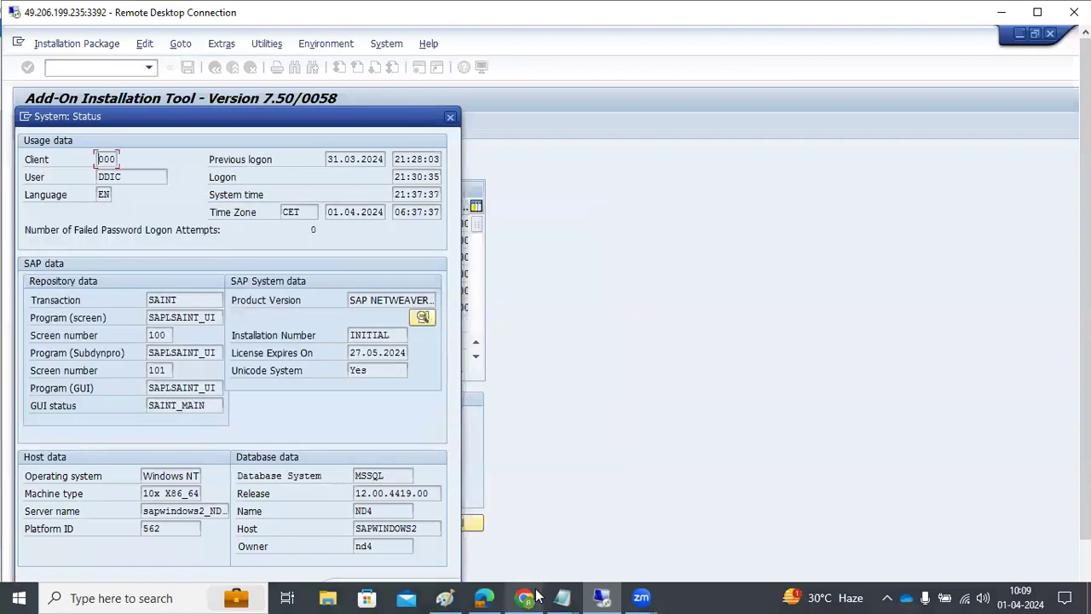
Step: Open Maintenance Planner from SAP for Me in a new browser tab, then return to SAP GUI
mouse_move(484, 596)
click(481, 564)
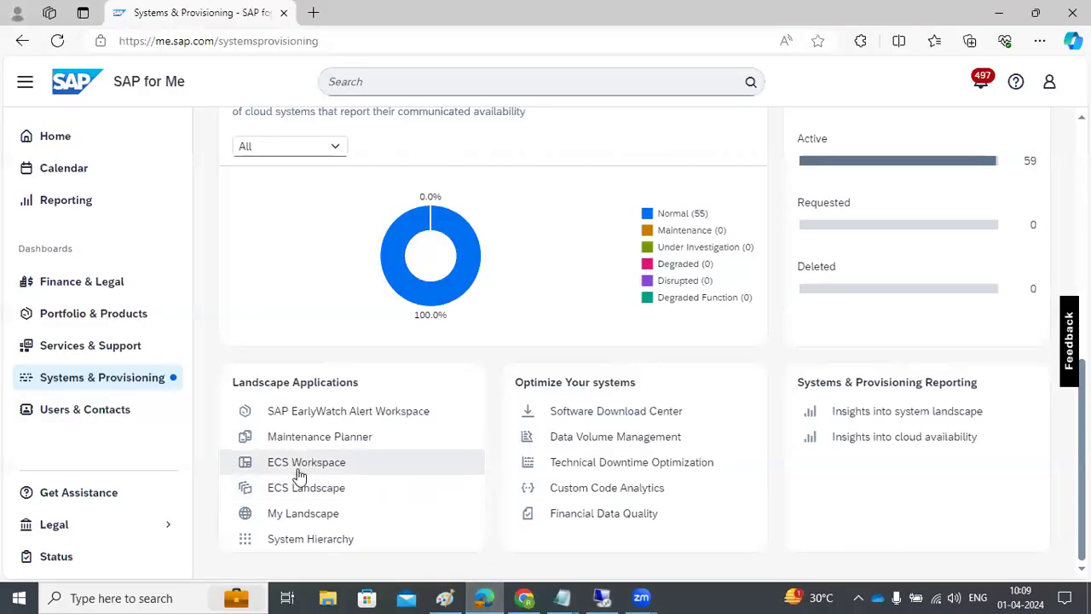
click(307, 440)
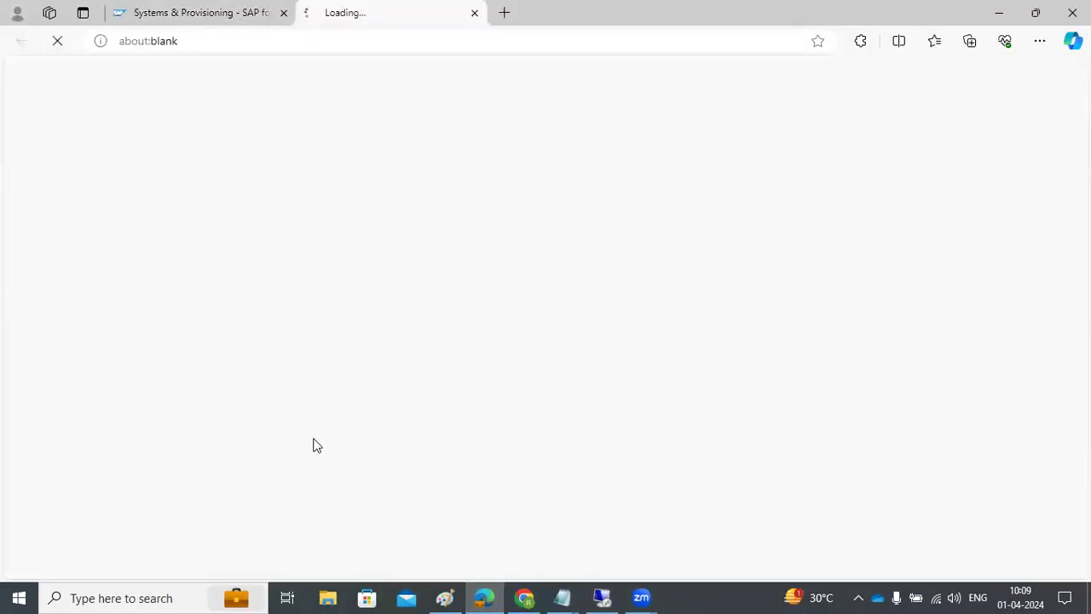
click(216, 10)
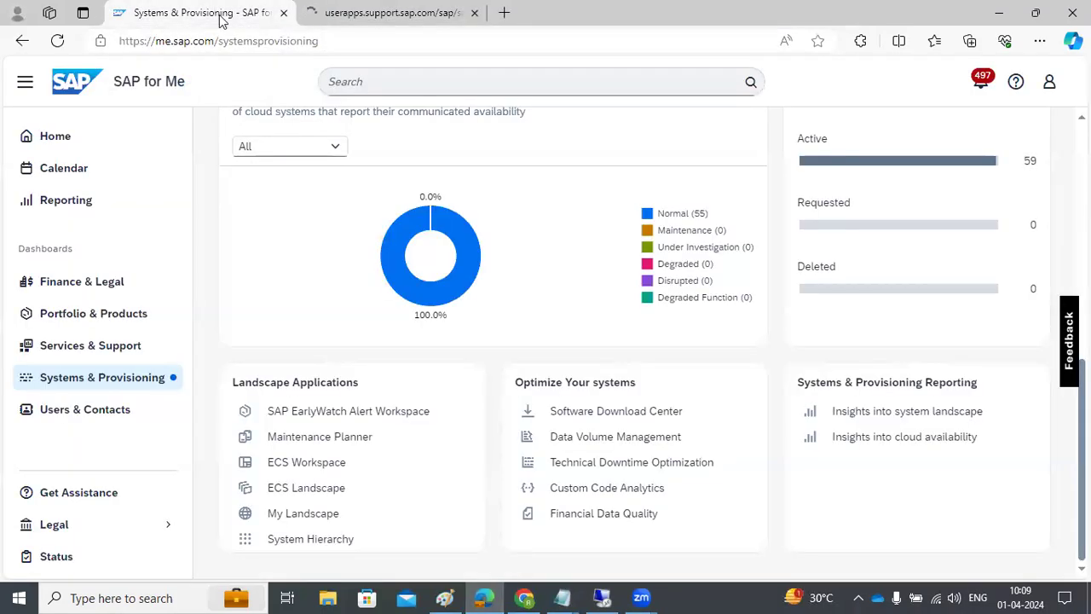
click(602, 597)
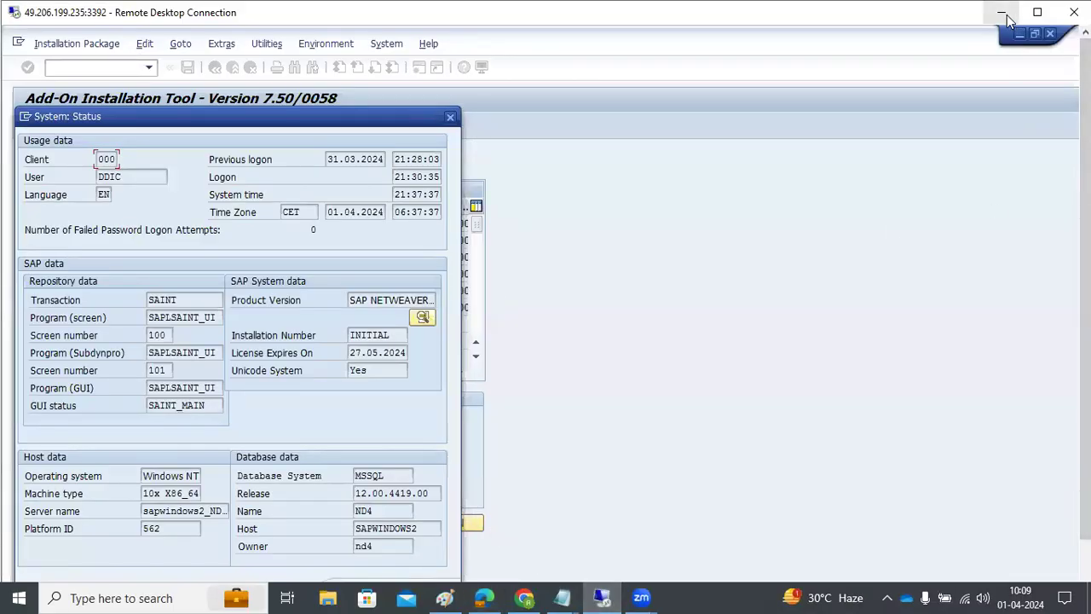
Step: Close System Status, open the SLD data registration screen and start the data collection
click(450, 119)
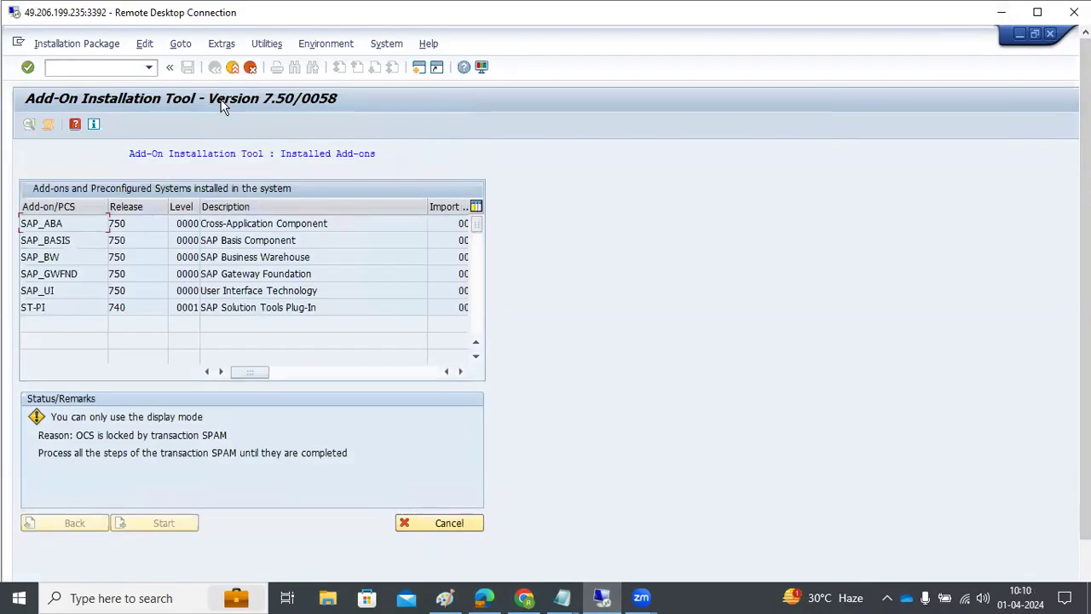
key(ctrl+slash)
text(/nrz10)
key(Return)
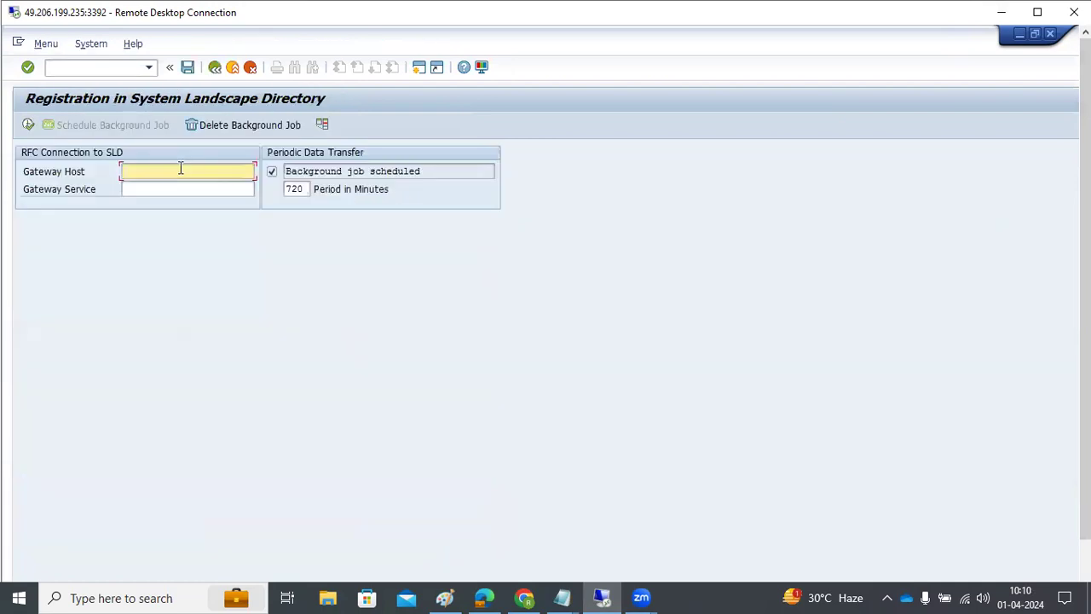
click(148, 188)
click(147, 173)
click(29, 126)
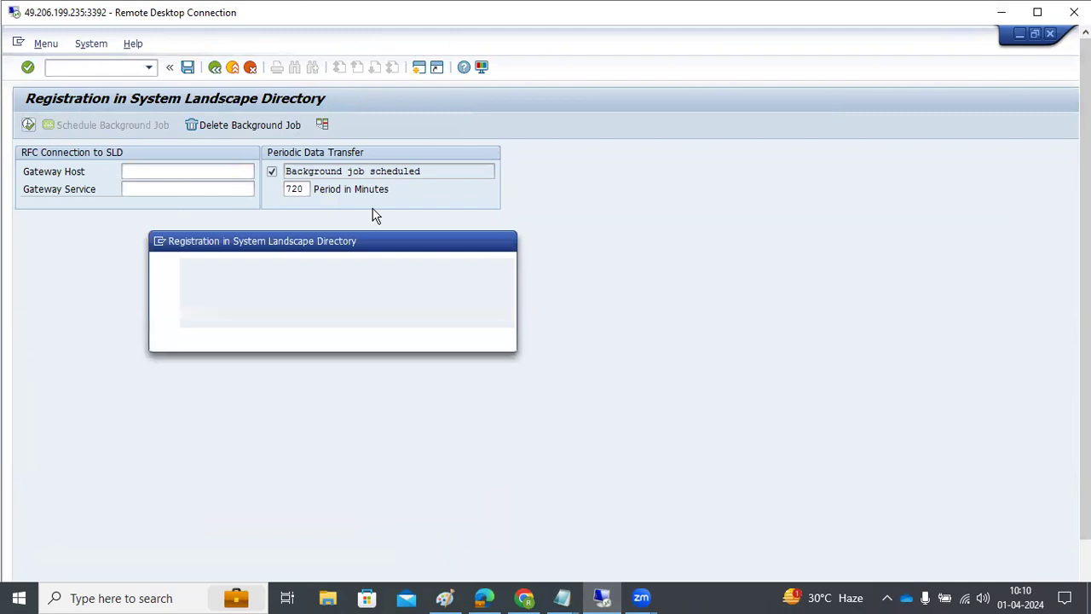
click(237, 337)
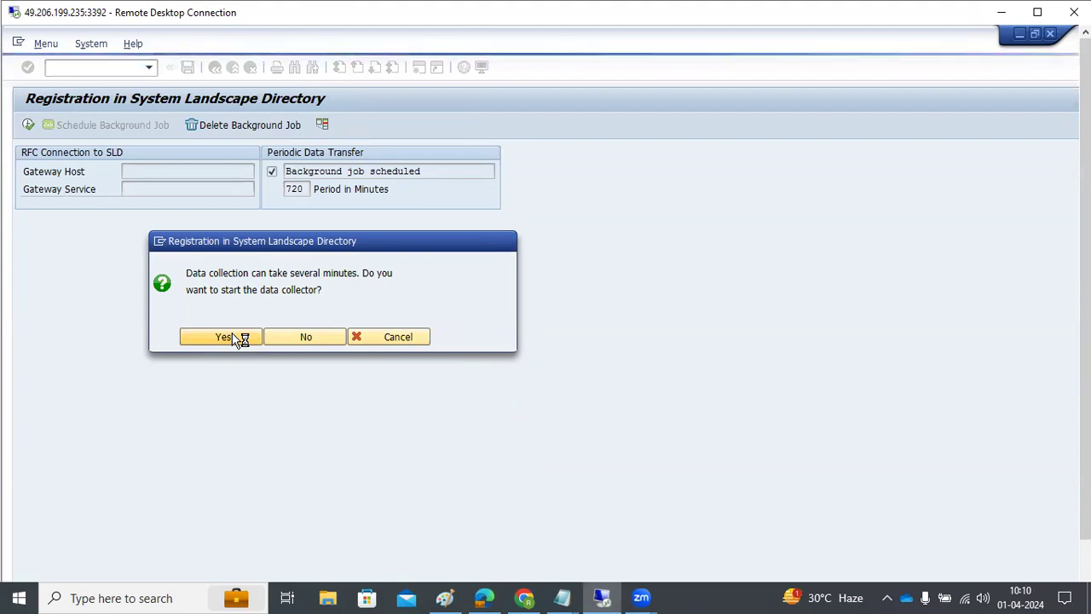
Step: Look at the Maintenance Planner browser tab, then return to the remote SAP session
click(1000, 12)
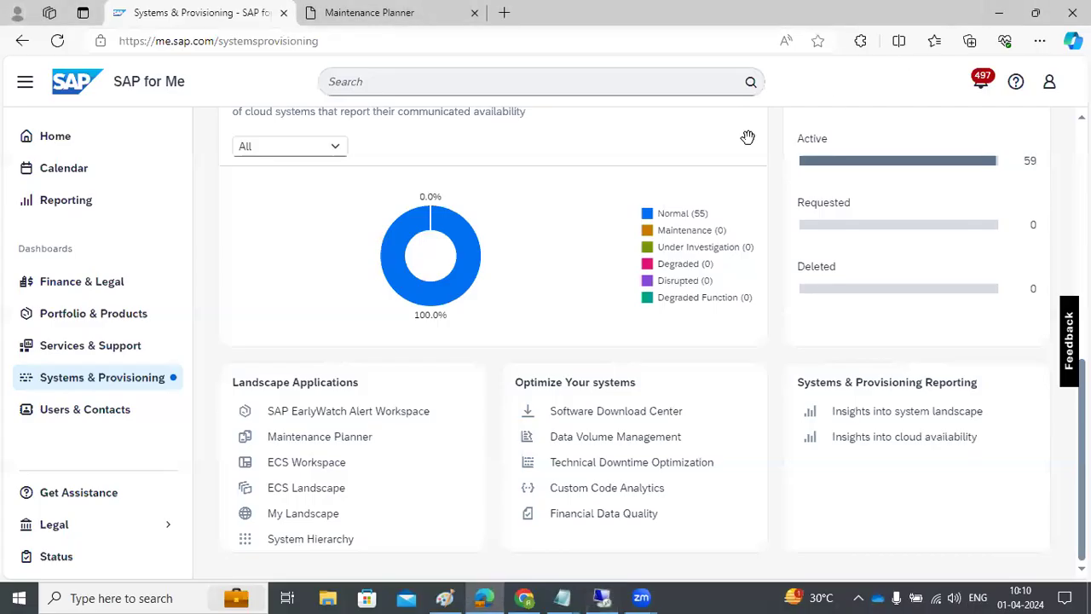
click(338, 10)
click(137, 12)
click(602, 597)
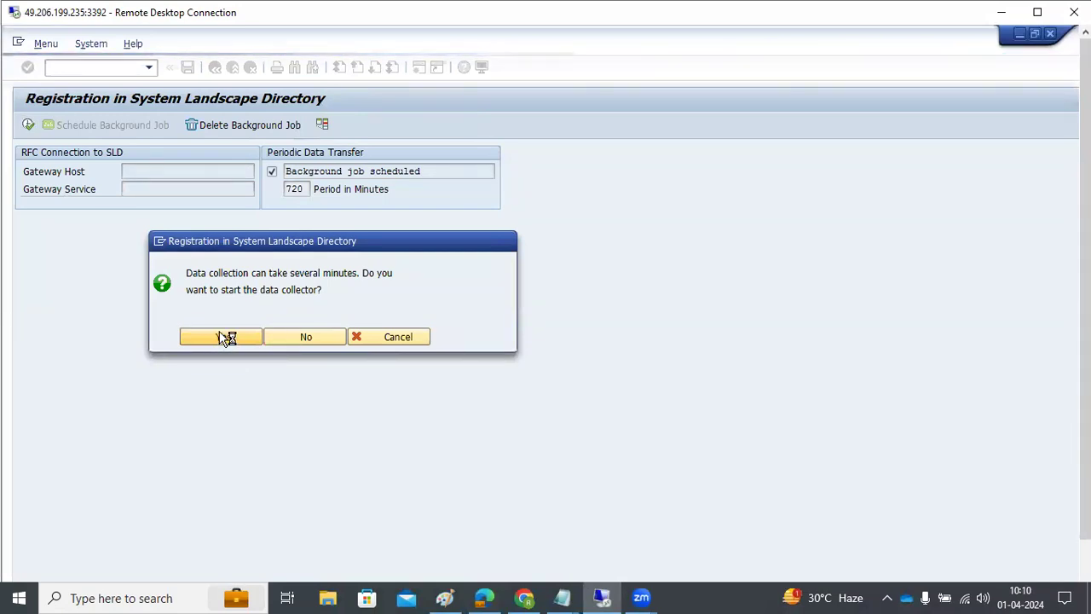
Step: Confirm the data collector run, dismiss the IE warning and launch transaction SAINT
click(226, 339)
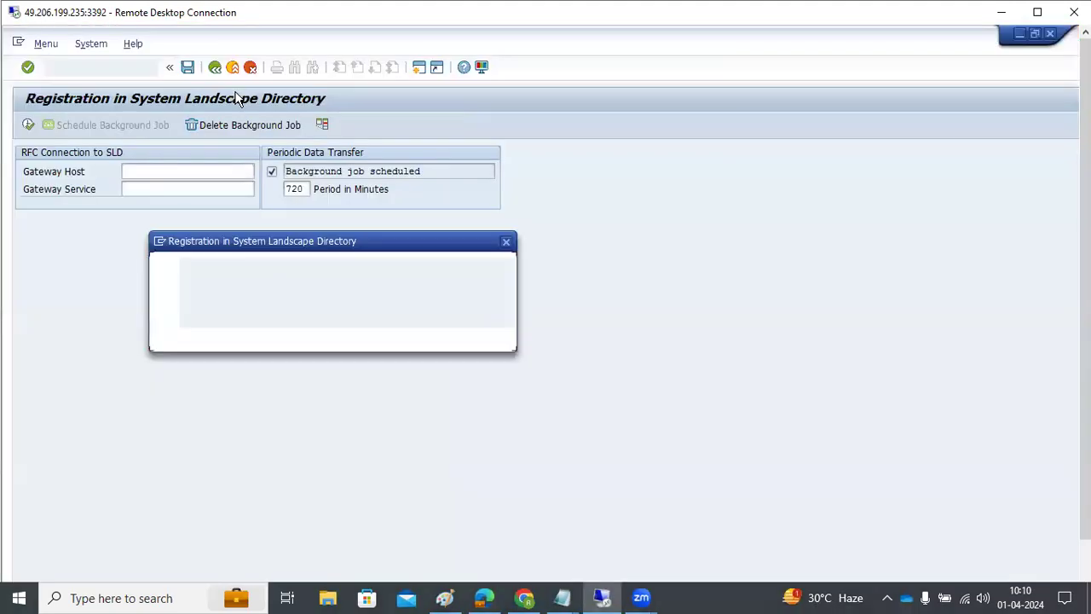
click(243, 337)
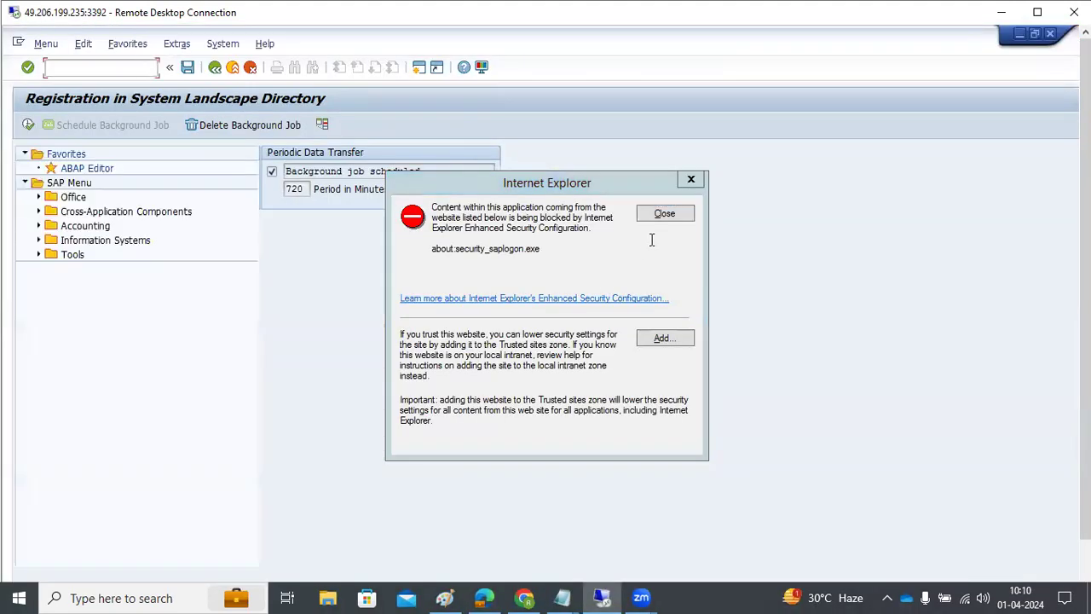
click(665, 213)
click(60, 67)
text(saint)
key(Return)
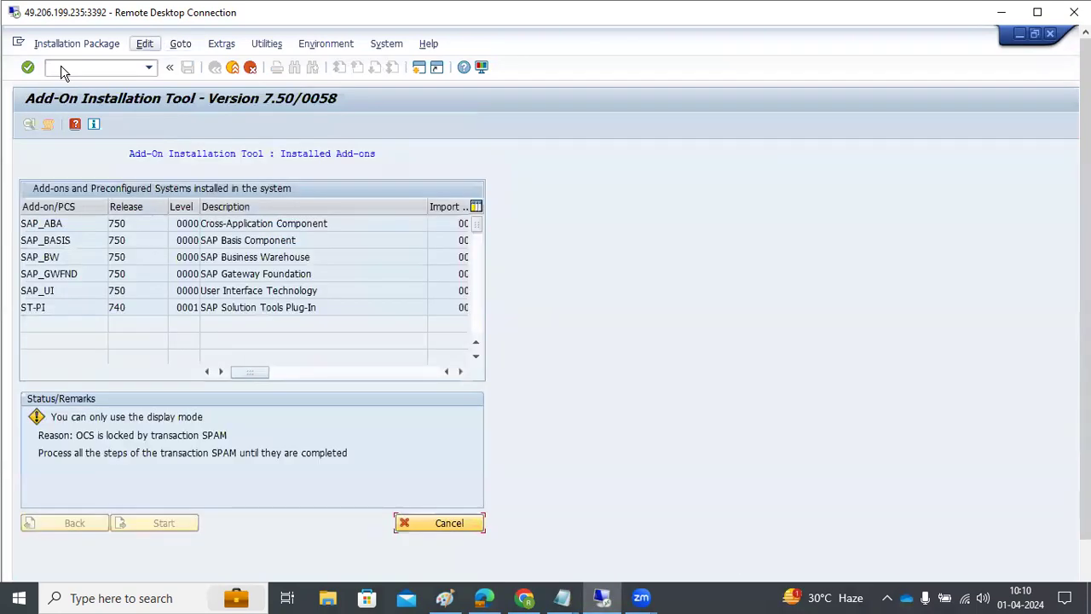
Step: Browse the Add-On Installation Tool's Utilities, Extras and Environment menus
key(alt+u)
key(Escape)
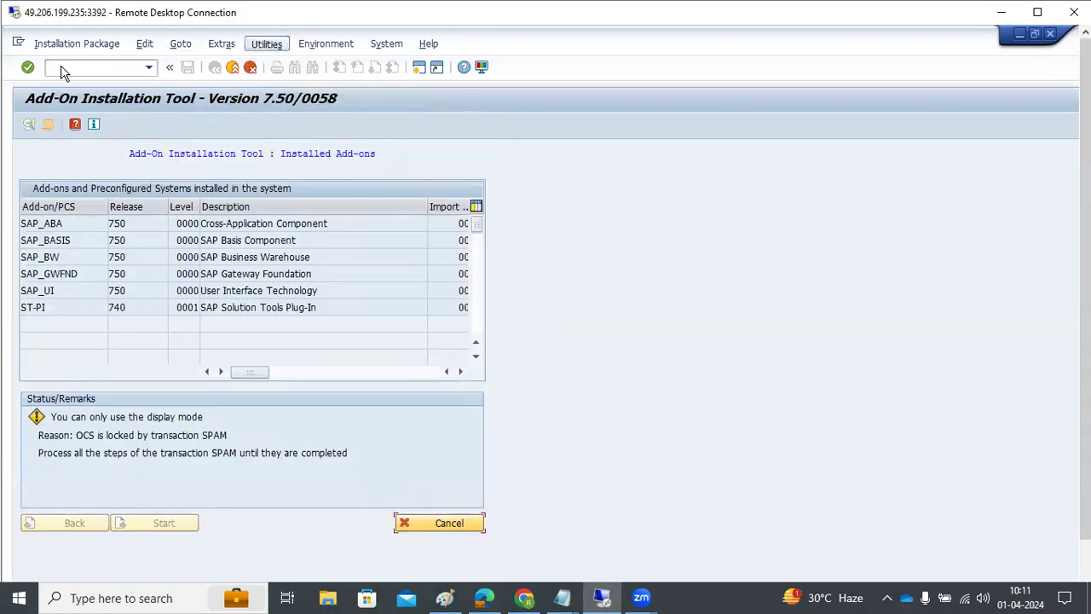
key(alt+x)
key(Right)
key(Right)
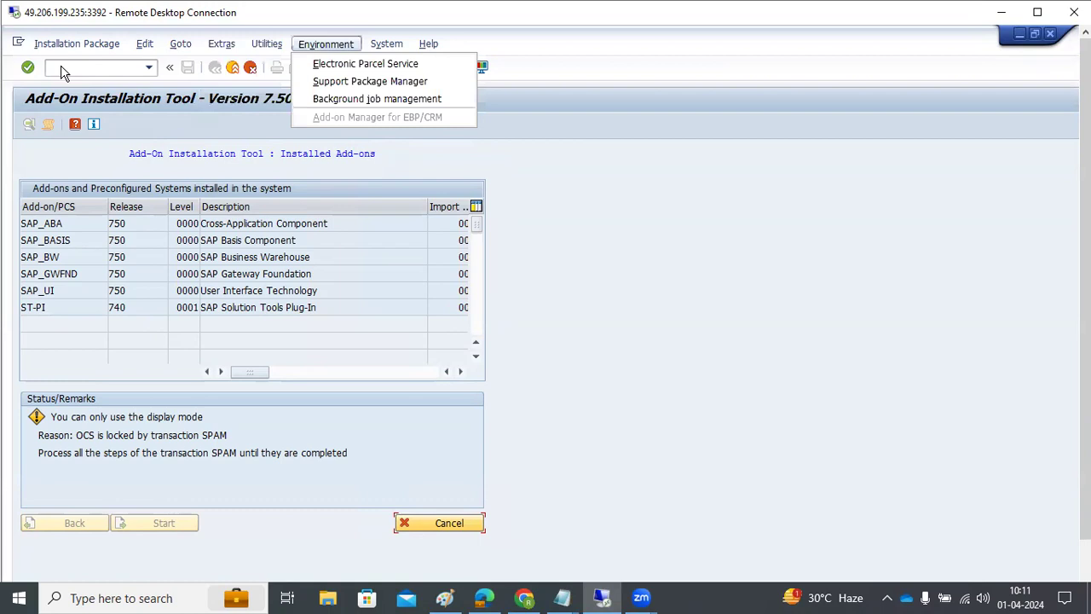
key(Left)
key(Down)
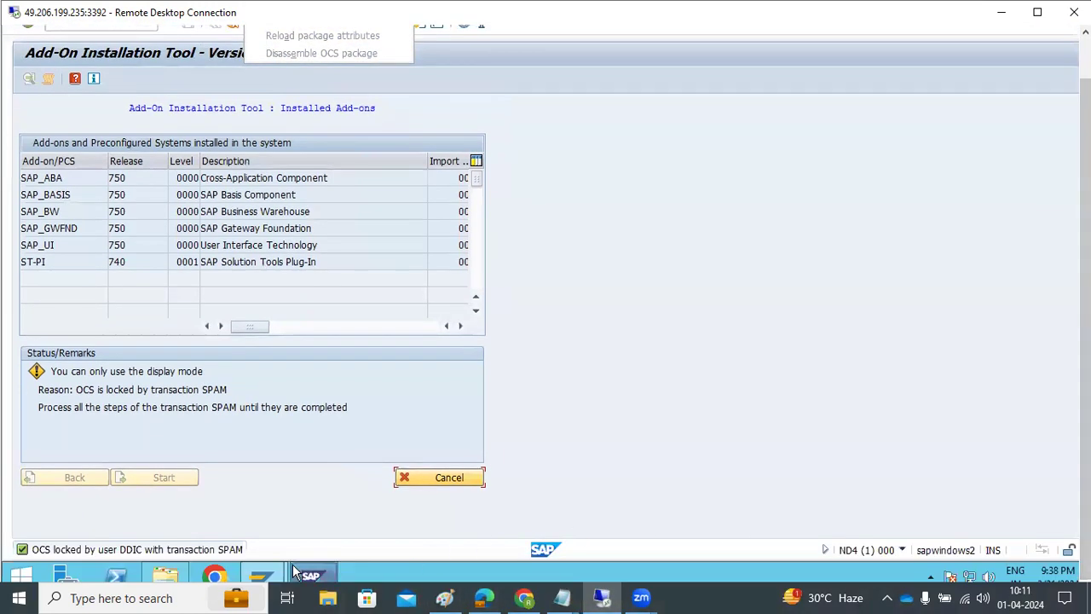
Step: In SAP Logon, choose the SAP ECC workspace and start the SAP ECC DEV logon
click(296, 571)
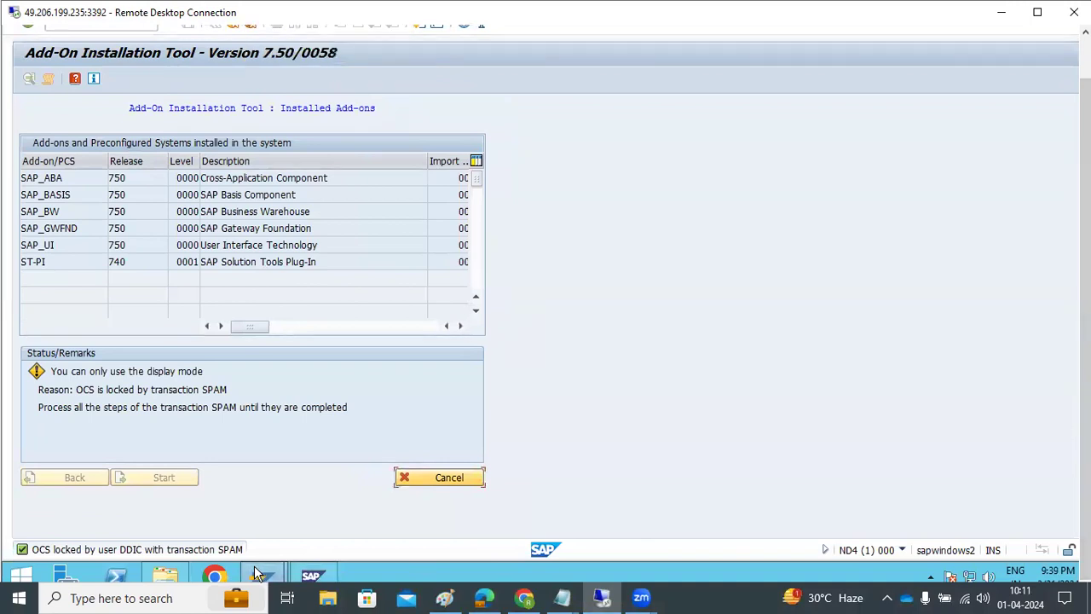
click(211, 493)
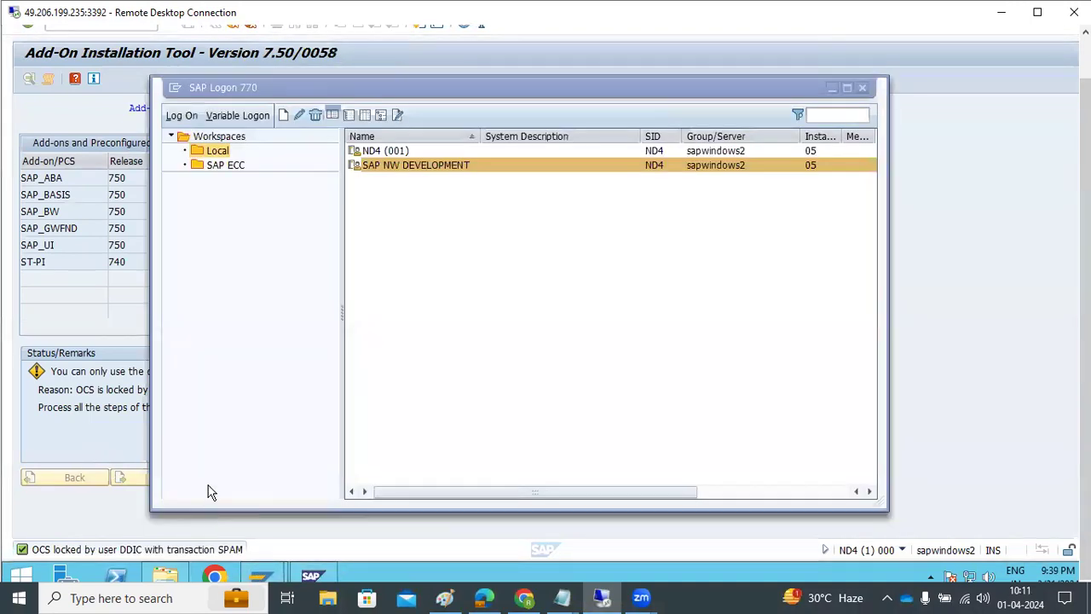
click(226, 165)
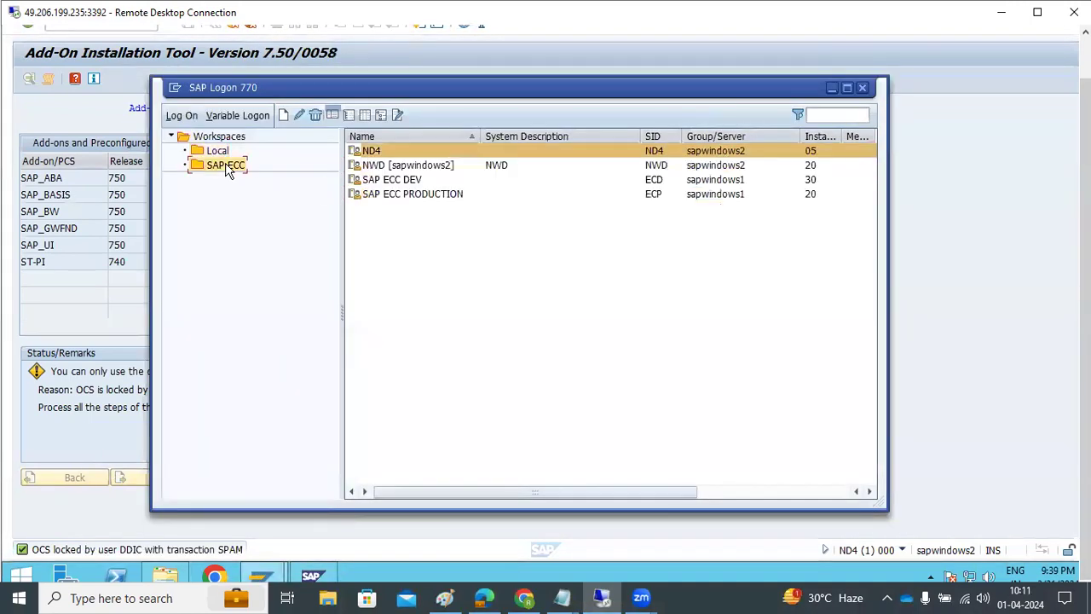
double_click(393, 165)
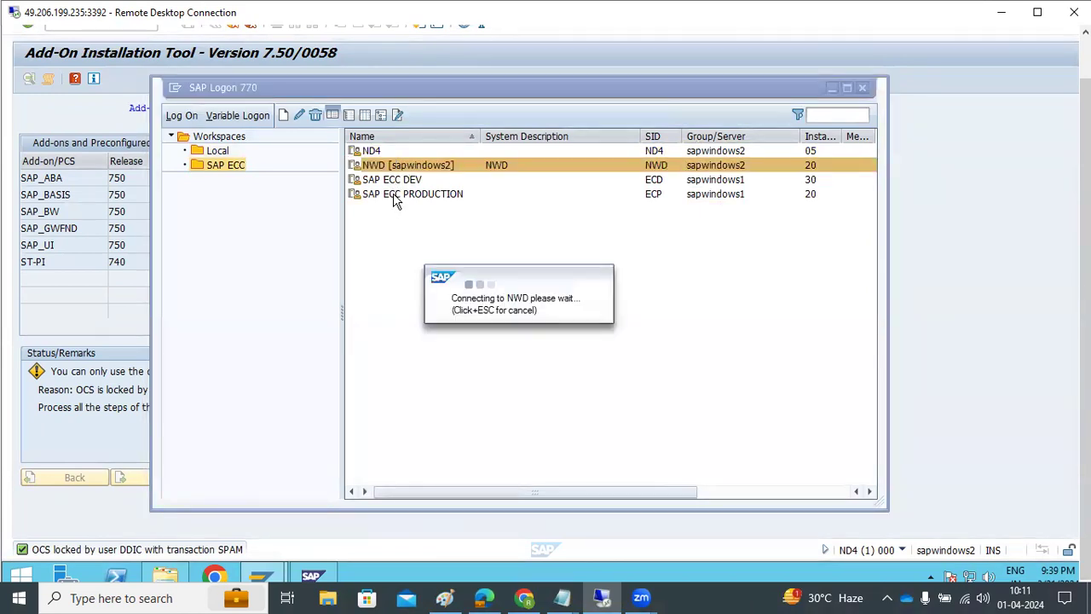
double_click(397, 179)
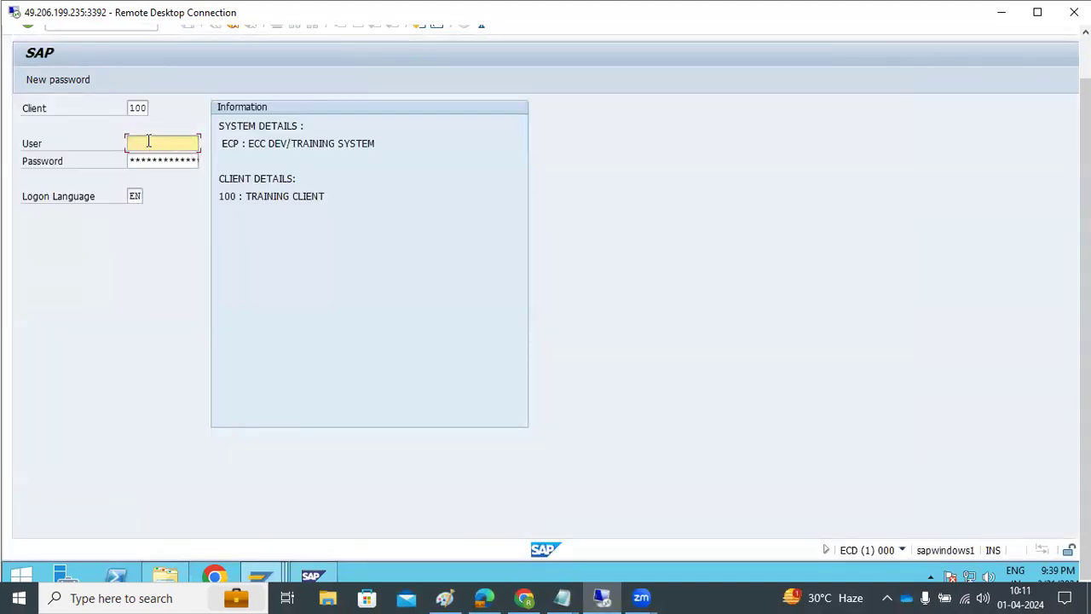
Step: Enter the user name and password, log on to client 100 and acknowledge the licence notice
text(asis)
key(Tab)
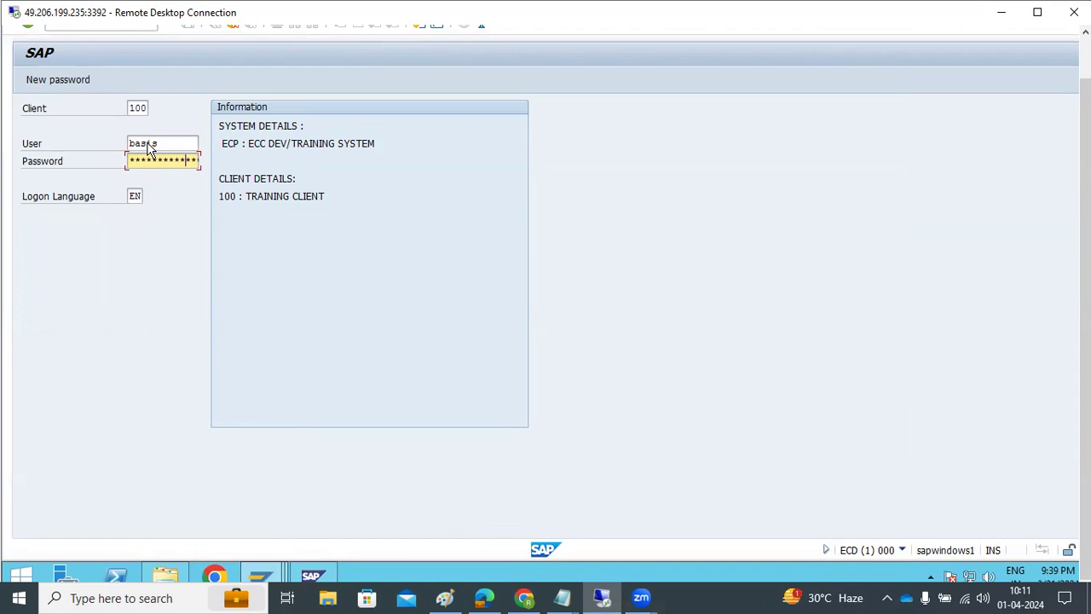
key(Return)
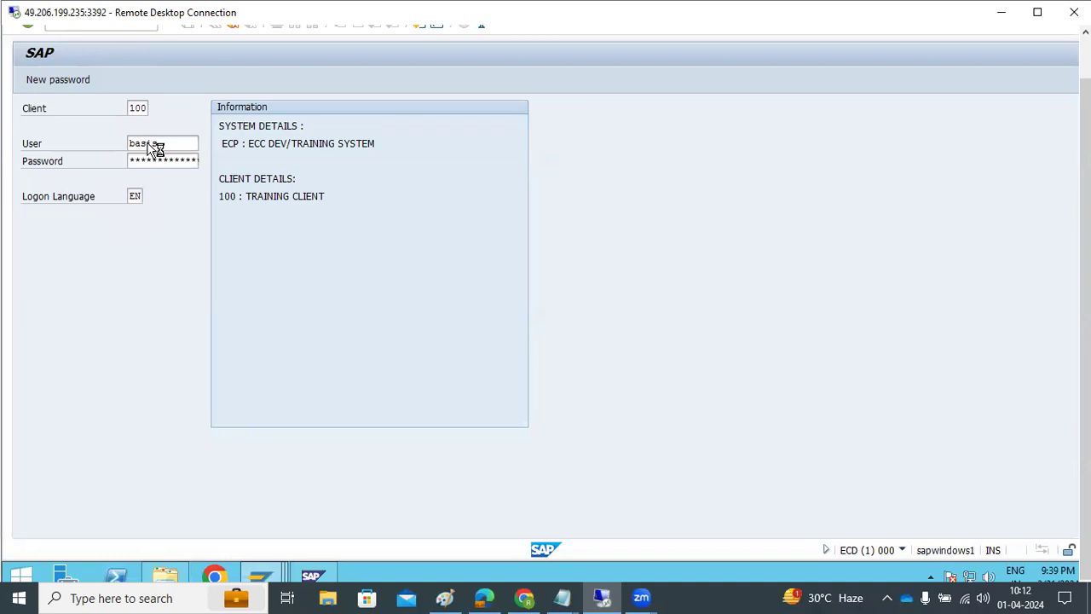
key(Return)
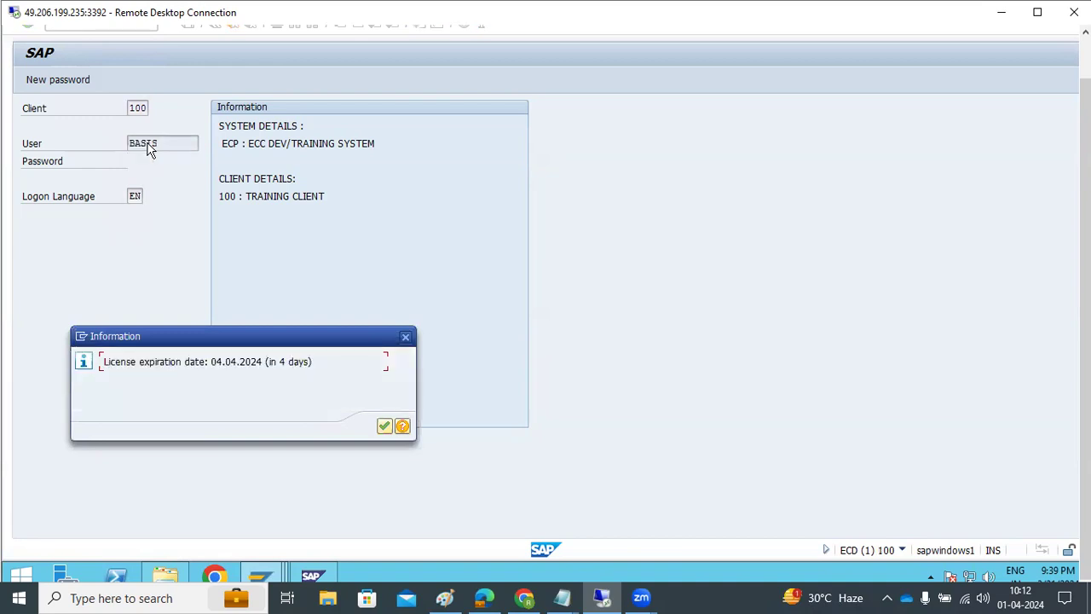
key(Return)
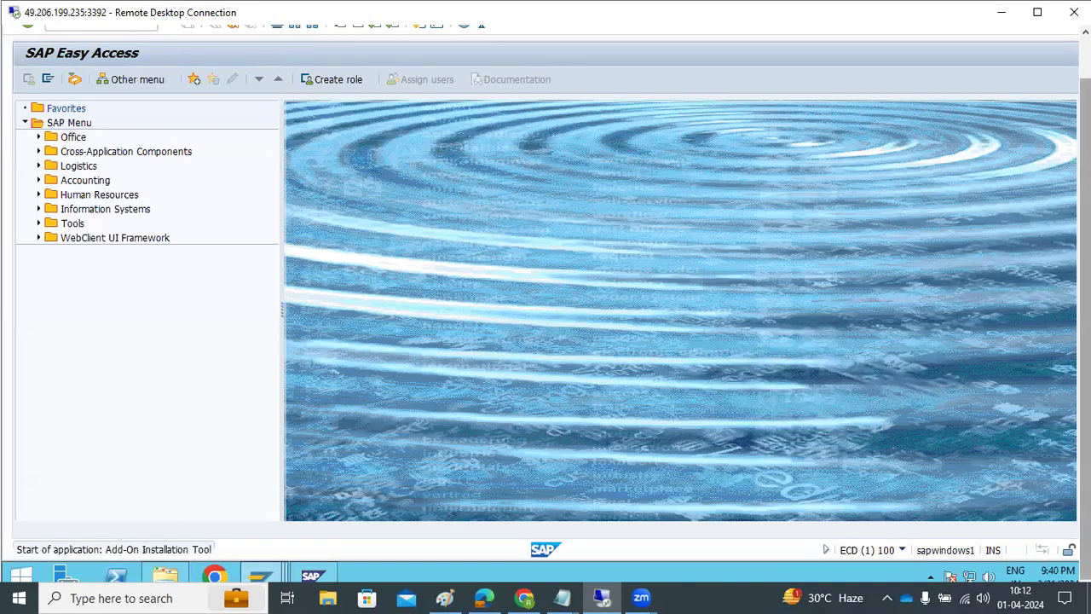
Step: In the Add-On Installation Tool, choose Utilities > Generate System Info XML
mouse_move(1087, 583)
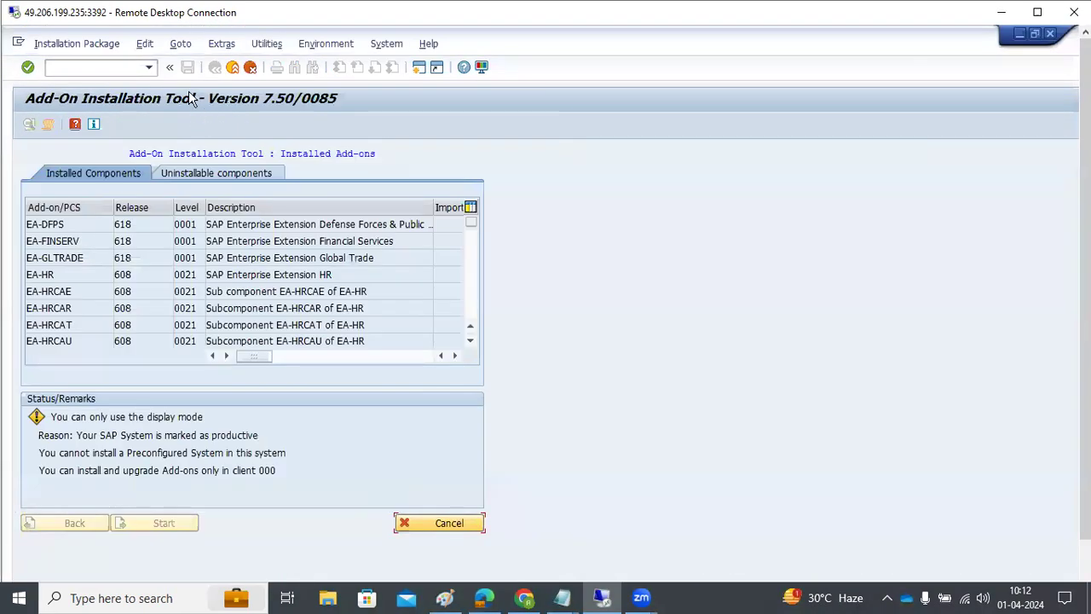
click(266, 43)
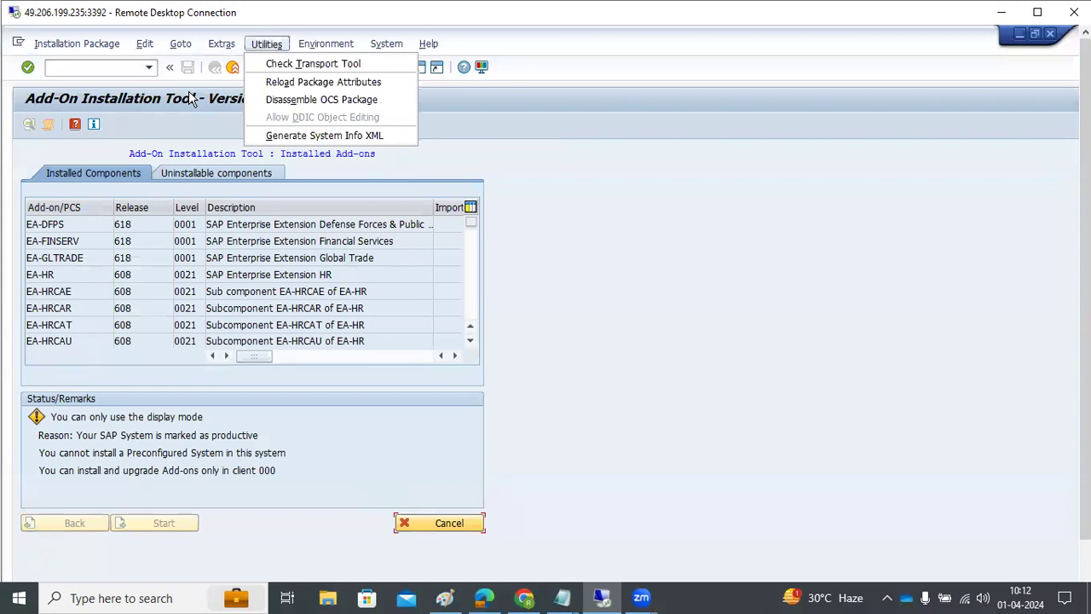
click(298, 137)
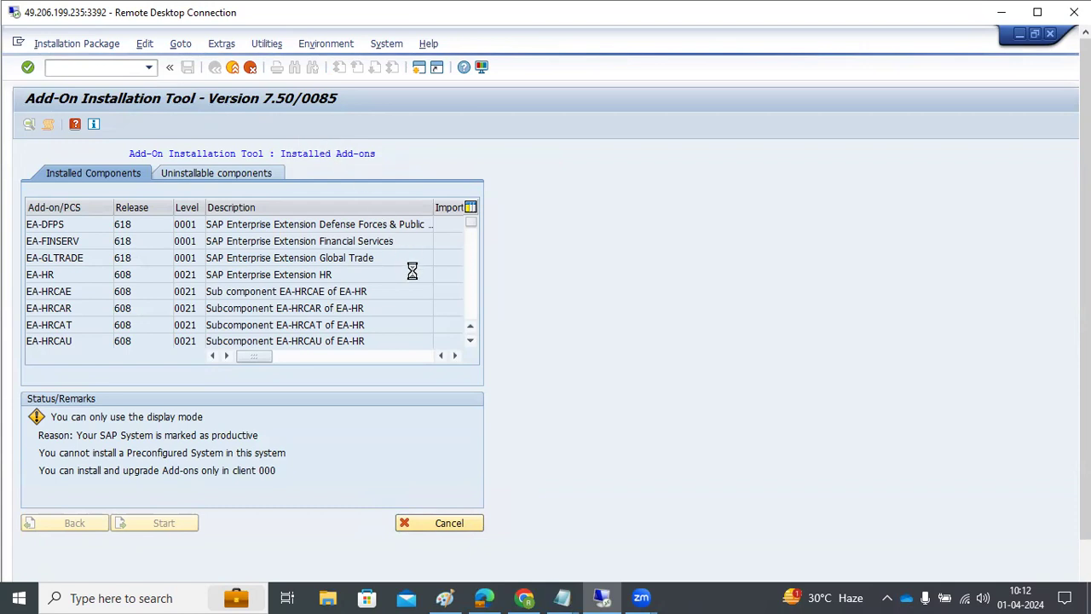
Step: Add point 4) download all patches to App server level and 5) check free space at DB and SAP level
click(452, 596)
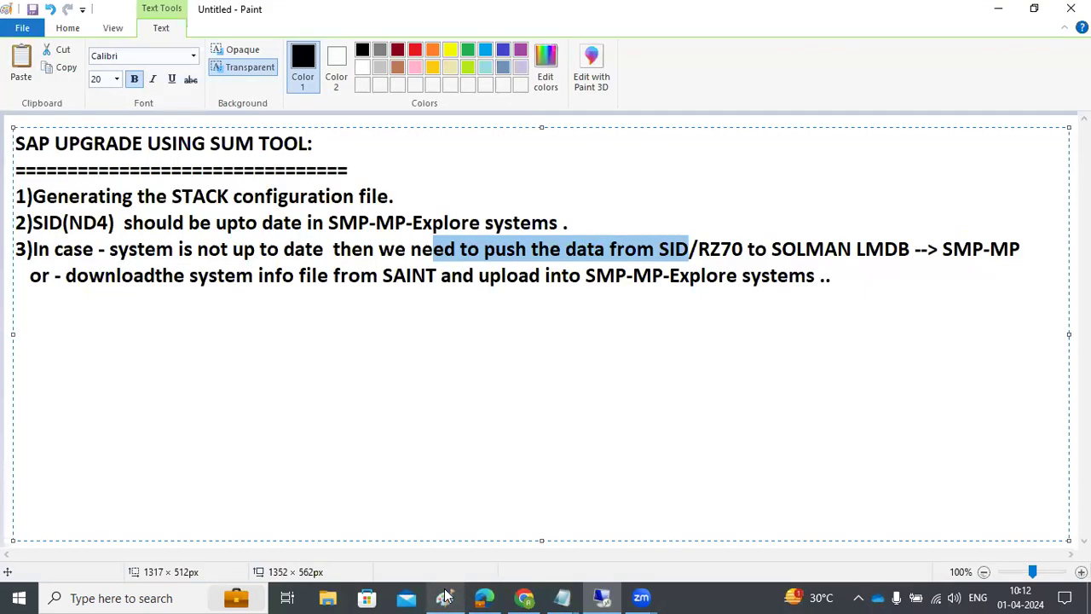
click(843, 282)
key(Return)
text(4))
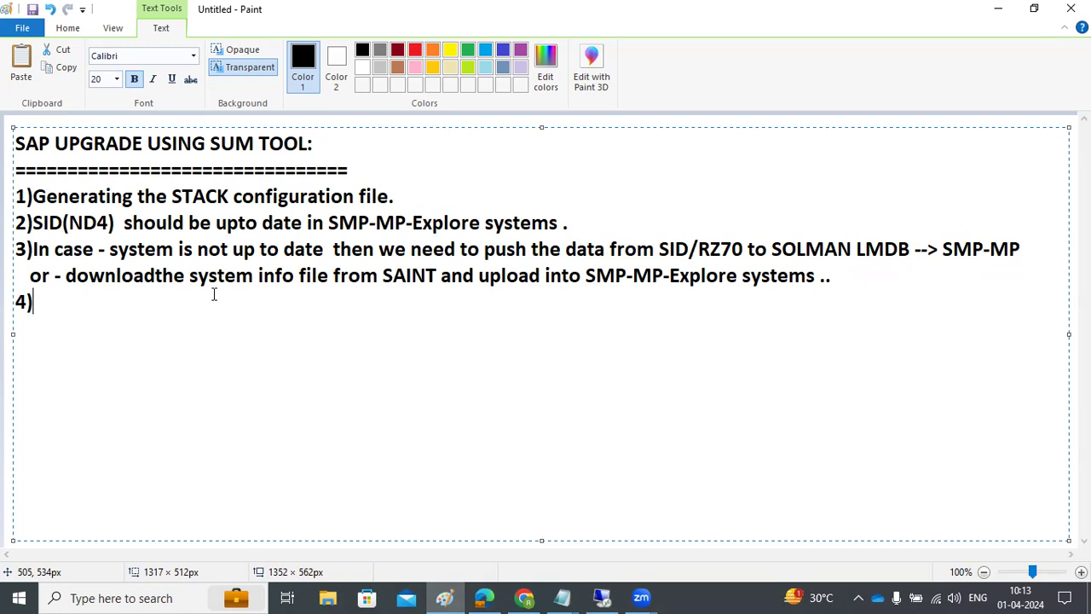
text(downloa)
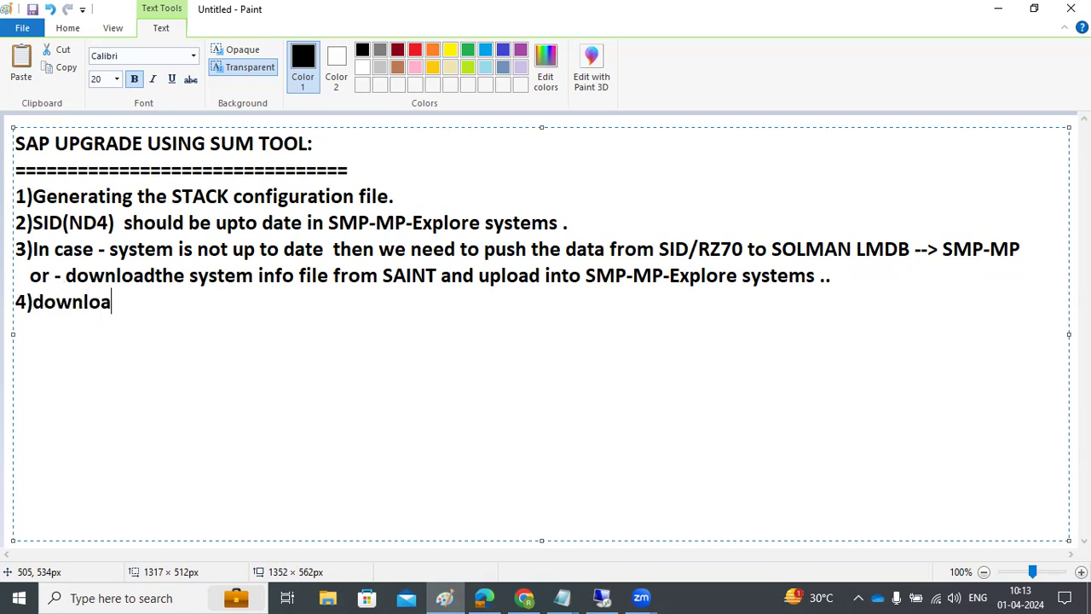
text(d the all the p)
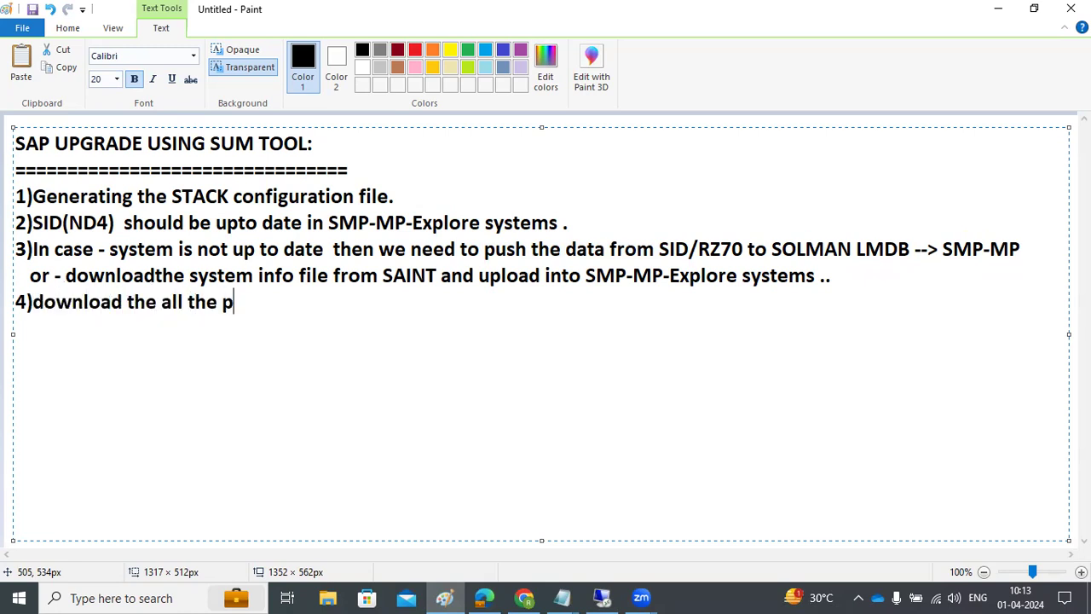
text(atches and move)
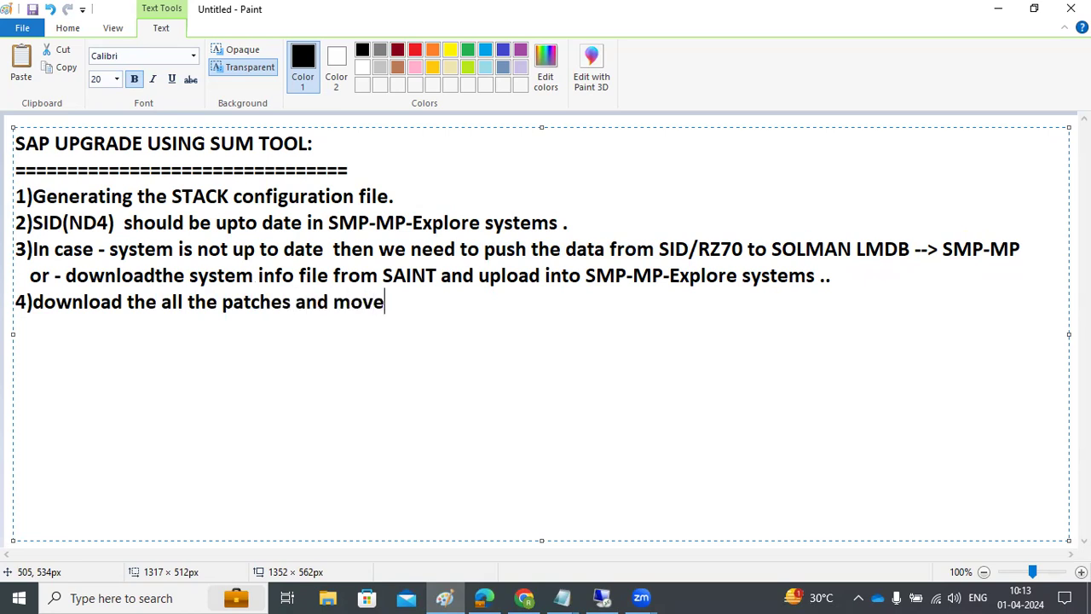
text( to App se)
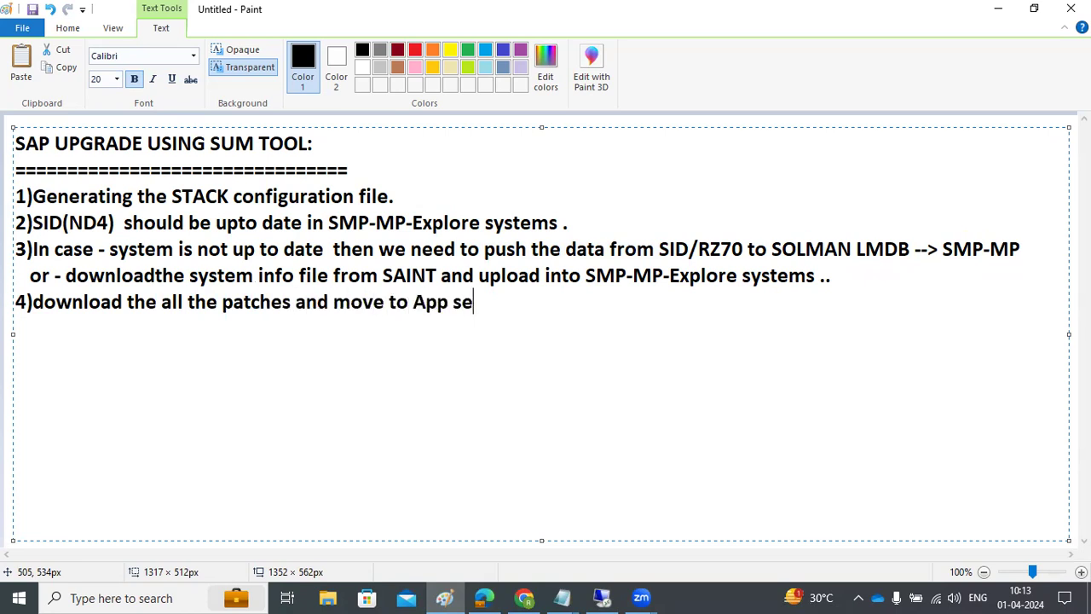
text(rver level.)
key(Return)
text(5))
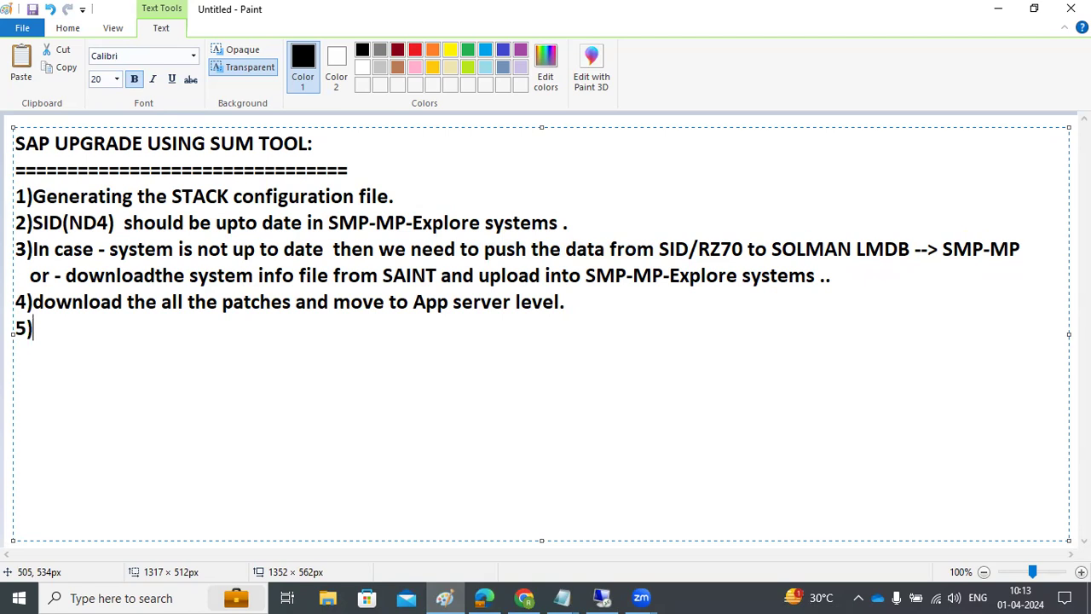
text(check t)
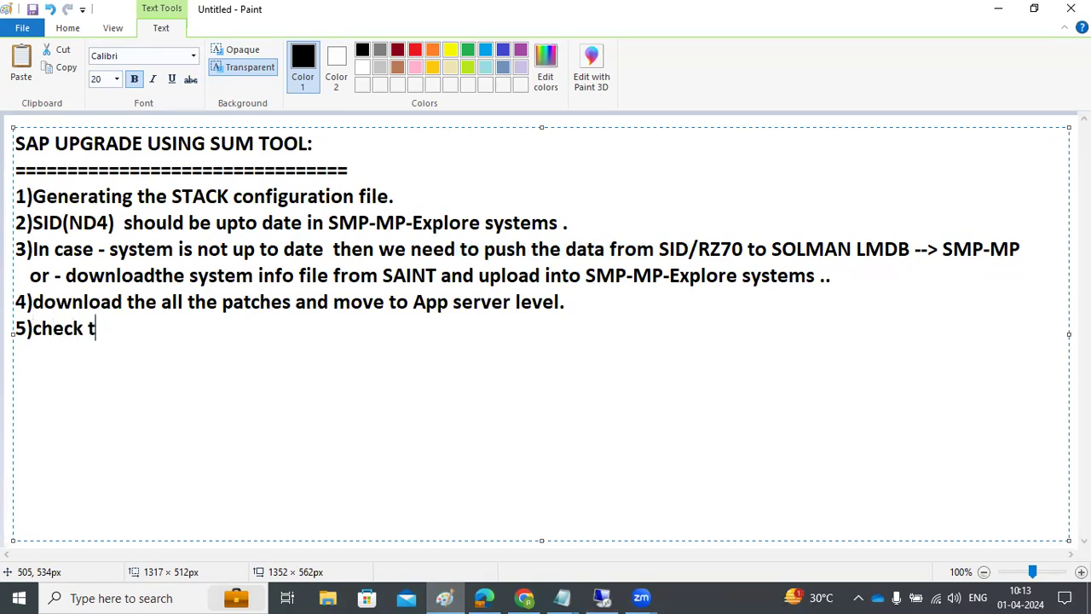
text(he free spac)
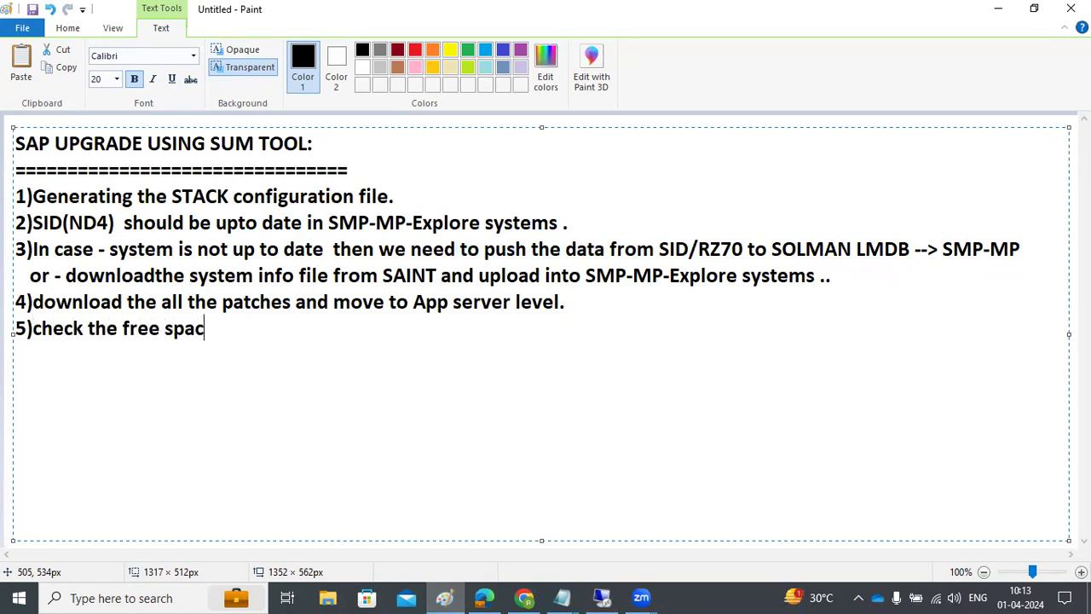
text(e at Db an)
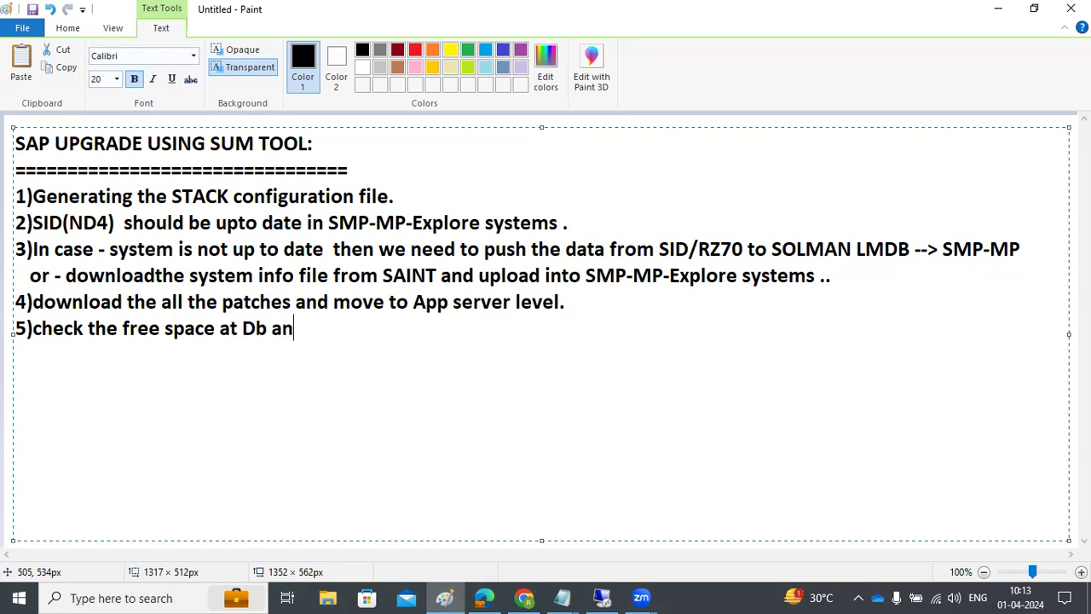
text(d SAP level)
Step: Add point 6) check for unreleased transports and release them
key(Return)
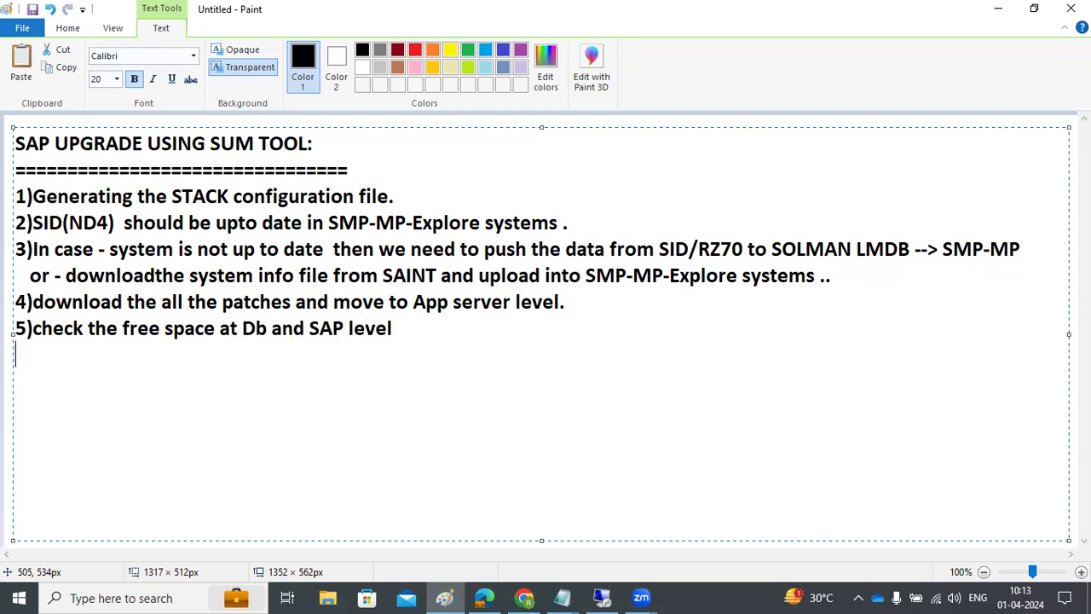
text(6)we ne)
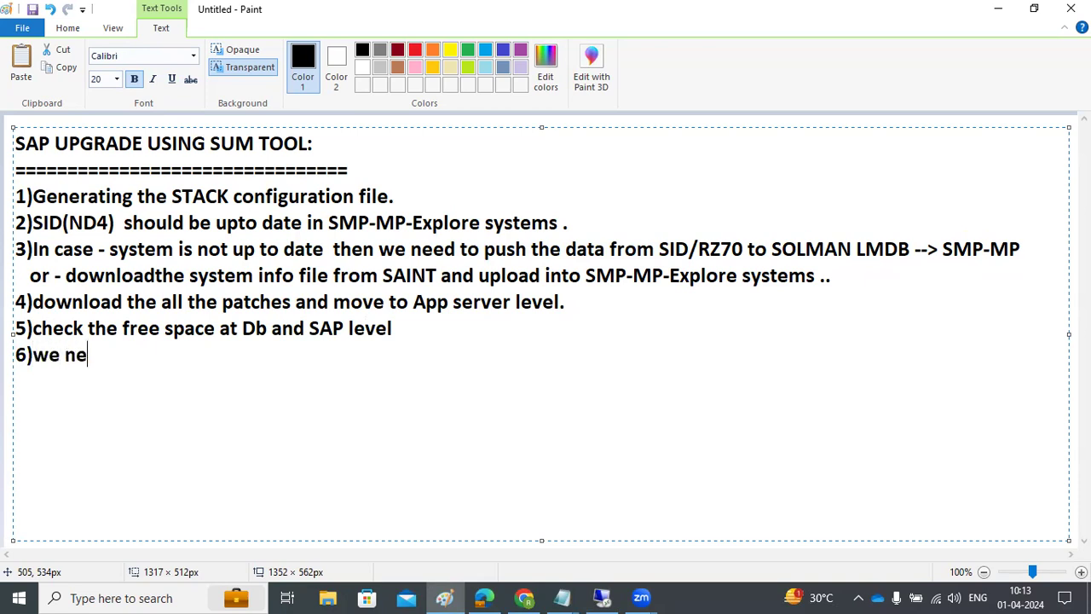
text(ed to check )
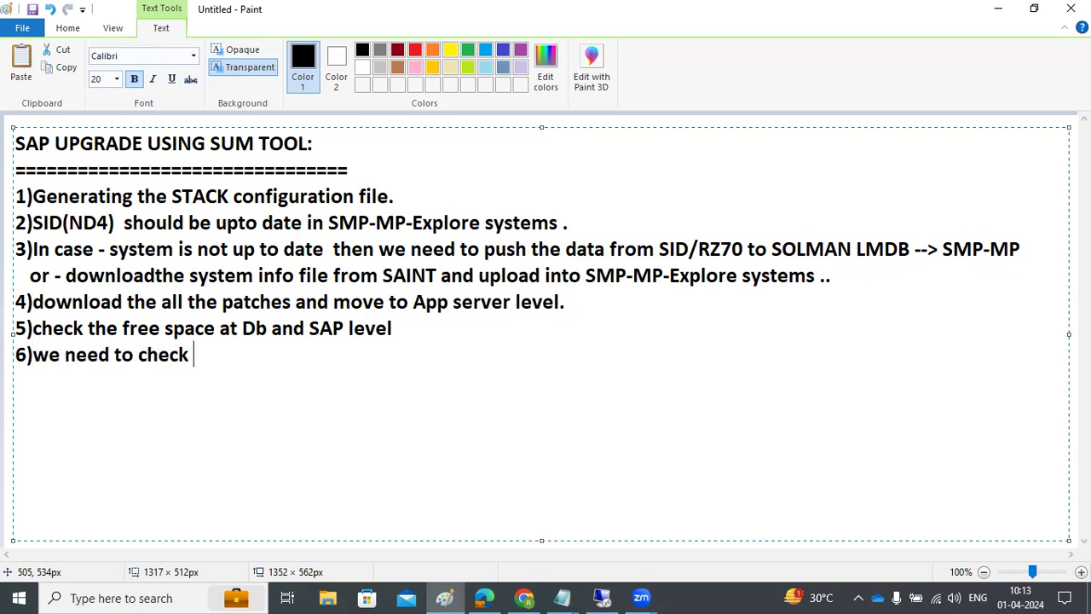
text(if any u)
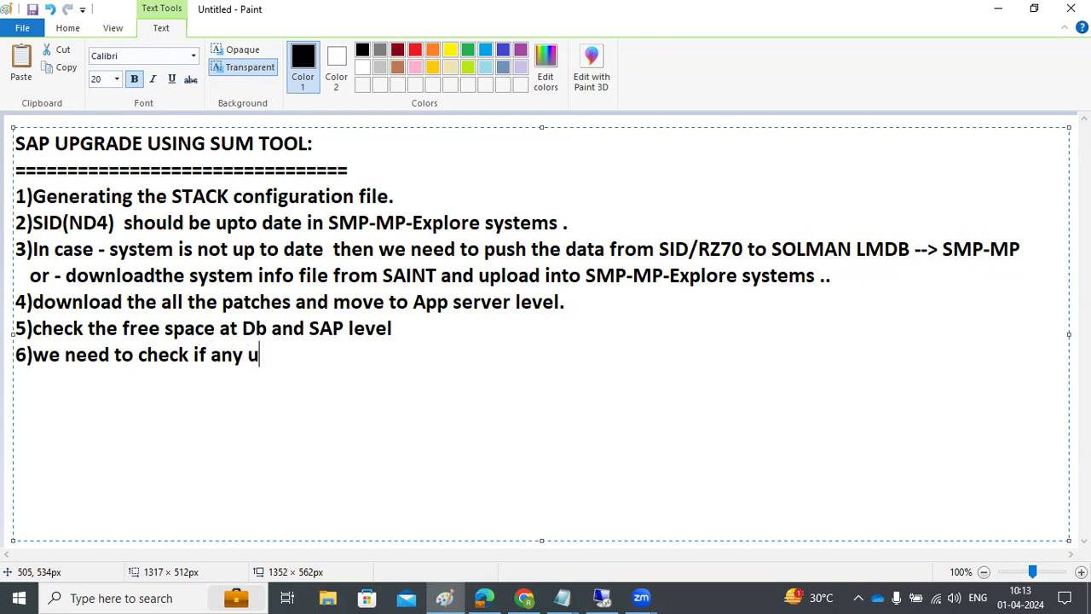
text(nreleased t)
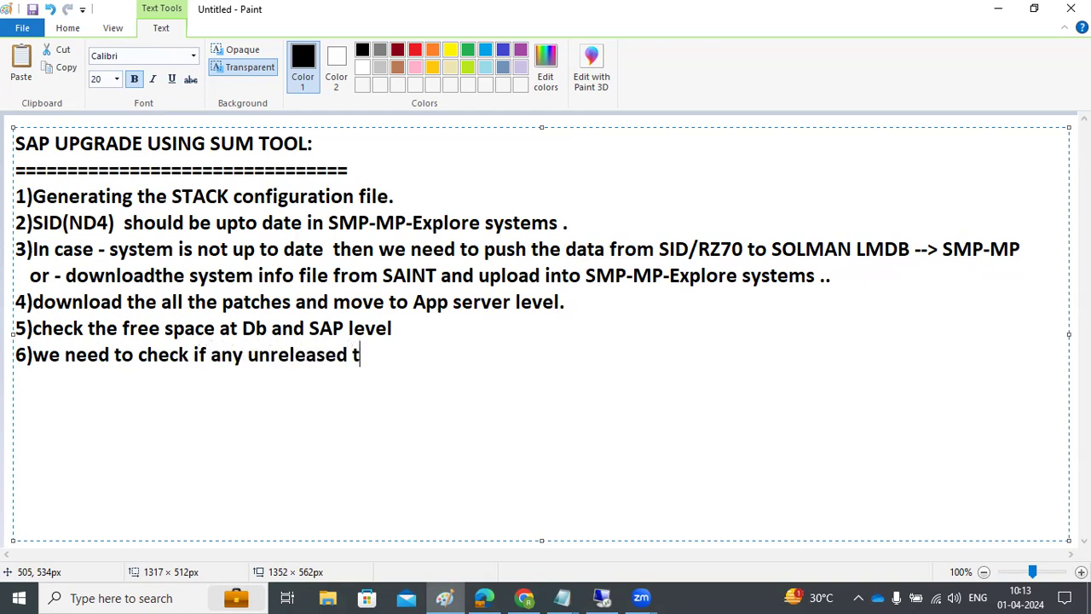
text(ransports -)
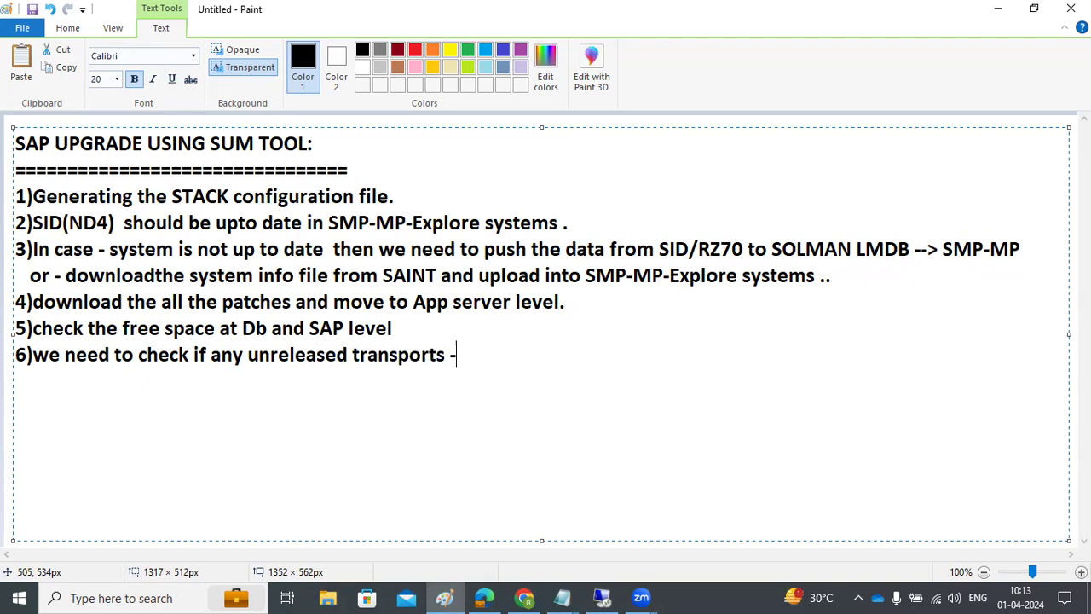
text( we needd t o)
key(BackSpace)
key(BackSpace)
key(BackSpace)
key(BackSpace)
key(BackSpace)
key(BackSpace)
key(BackSpace)
key(BackSpace)
text(eed to rellease it)
Step: Add point 7) reprocess or clear failed updates, and start point 8 about MCEX* queues
key(Return)
text(7)If any open )
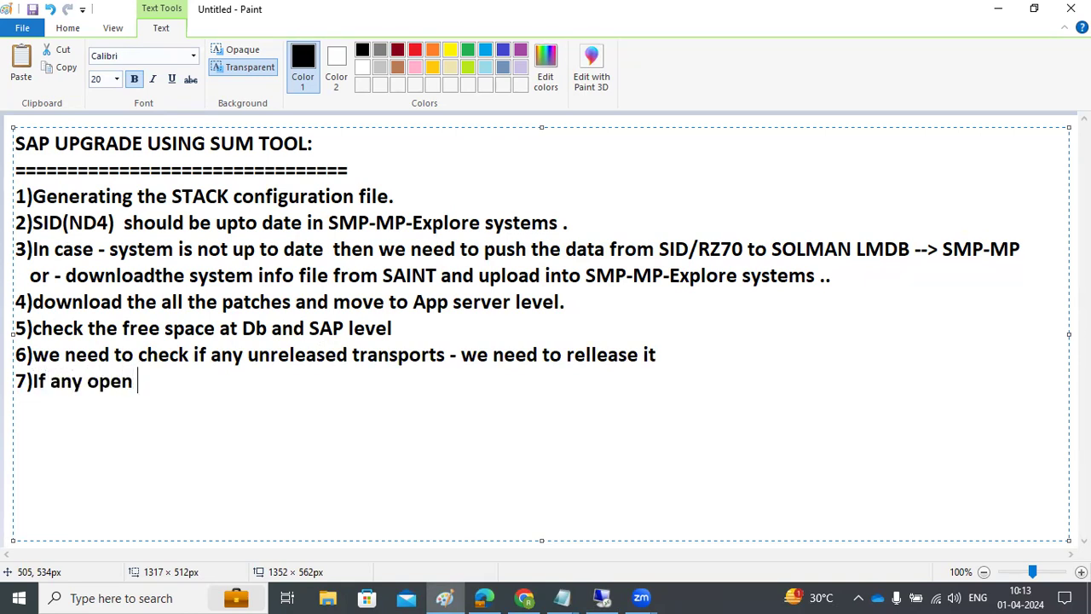
text(Updates)
key(BackSpace)
key(BackSpace)
key(BackSpace)
key(BackSpace)
key(BackSpace)
key(BackSpace)
key(BackSpace)
key(BackSpace)
key(BackSpace)
key(BackSpace)
key(BackSpace)
key(BackSpace)
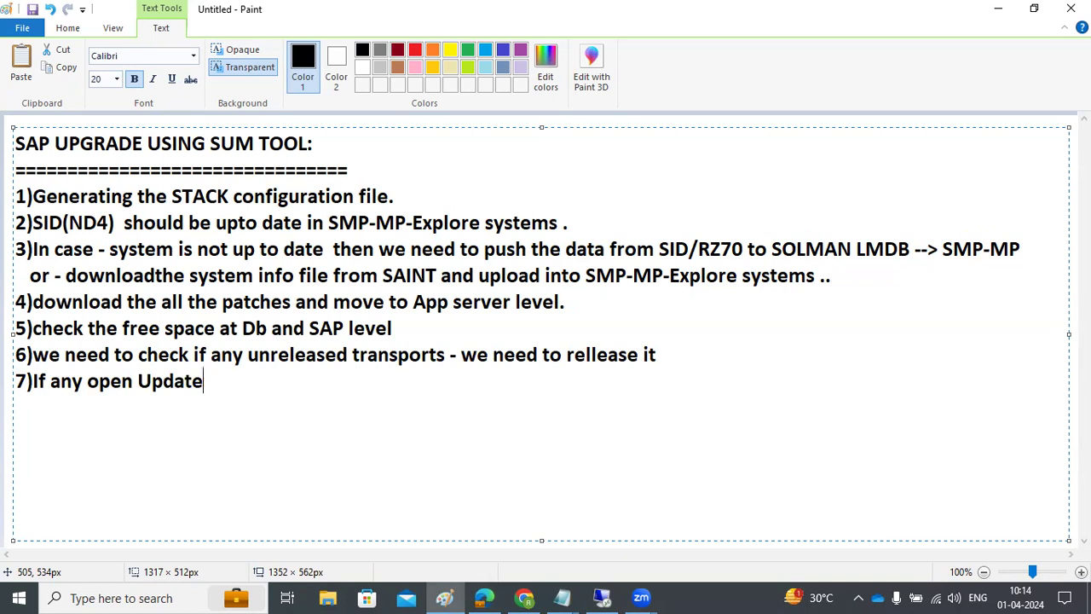
text(faield upf)
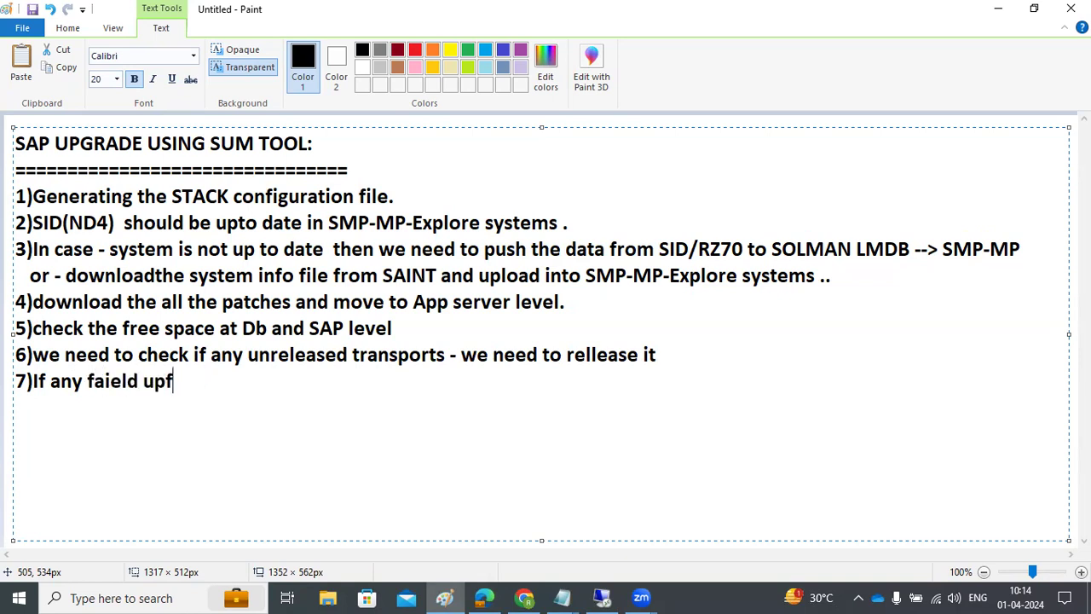
key(BackSpace)
text(dates ,we need to )
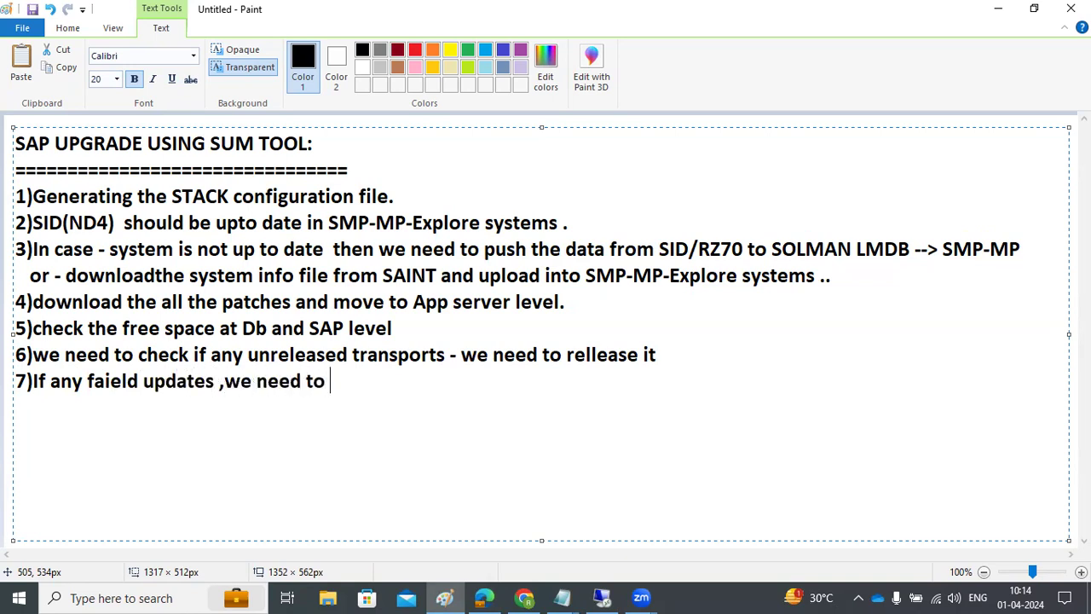
text(reprocess of cl)
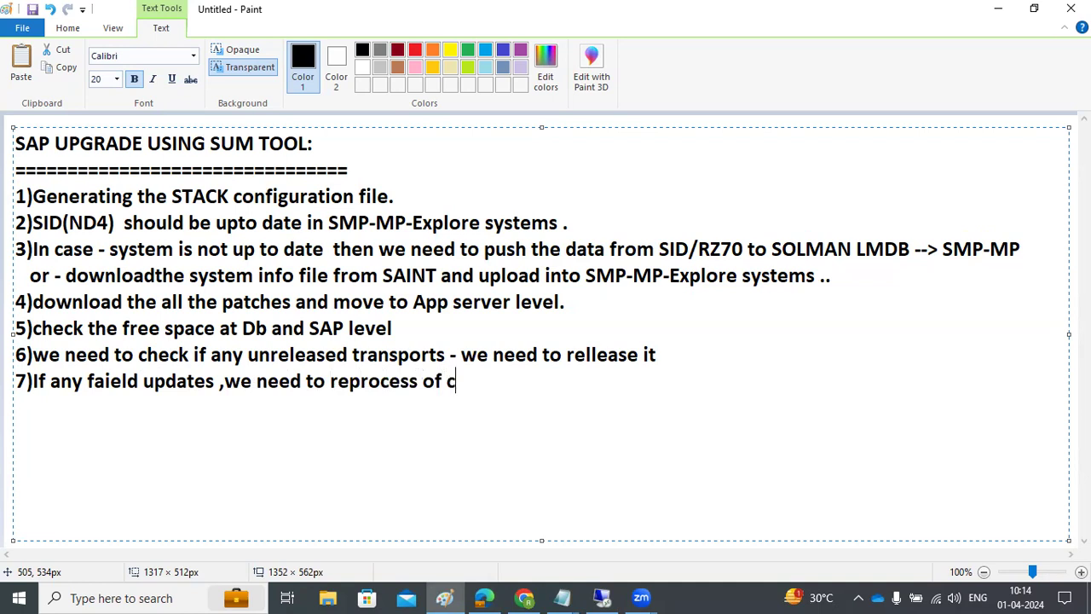
key(BackSpace)
key(BackSpace)
key(BackSpace)
key(BackSpace)
text(r clear them)
key(Return)
text())
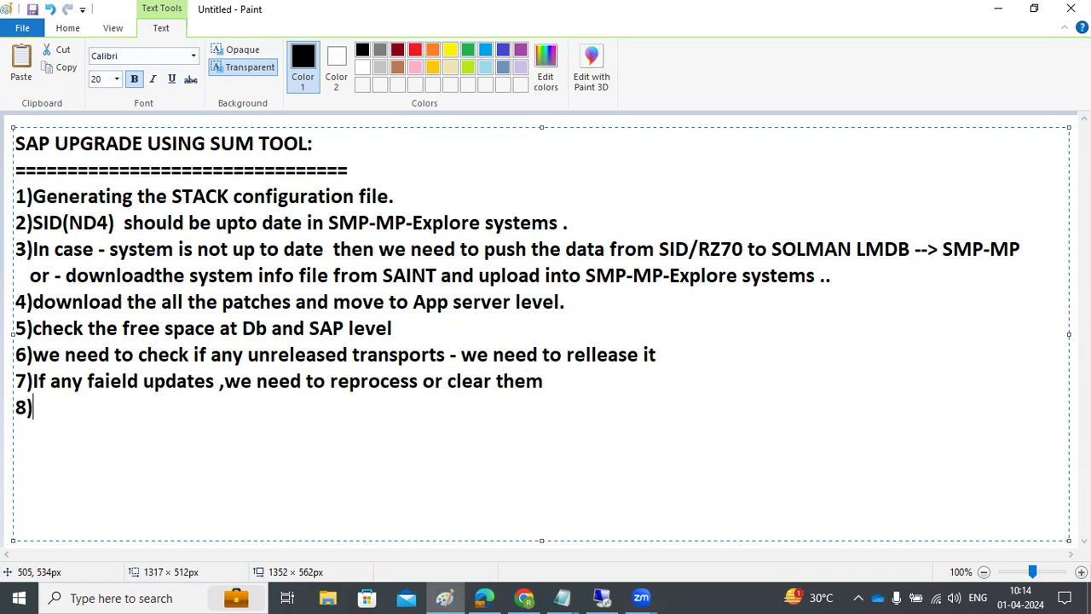
text(if any queue)
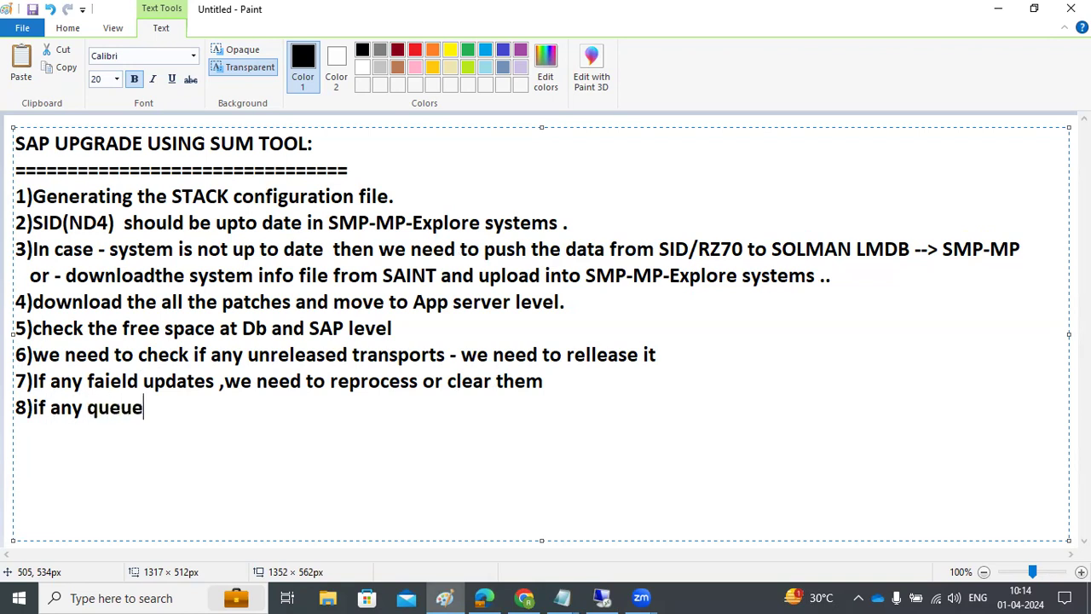
text(s (MCEX*)
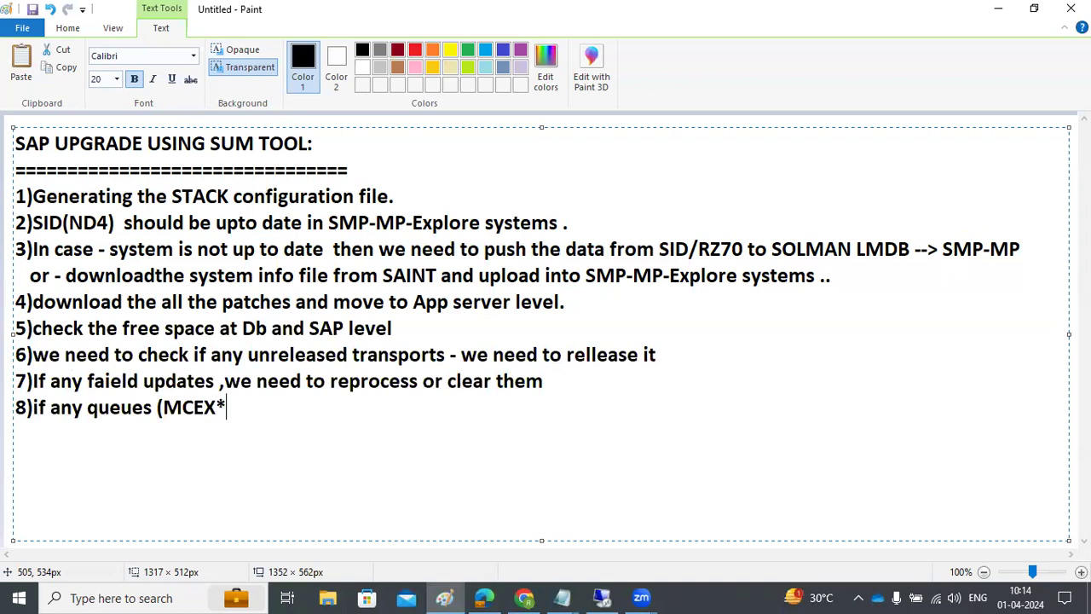
text() we need to )
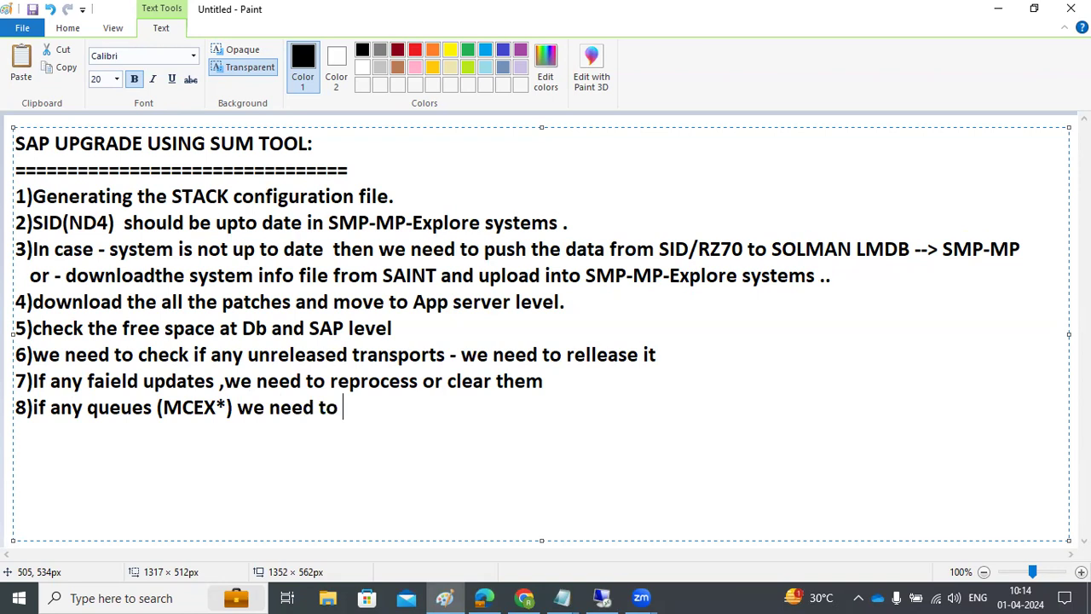
text(reprocess )
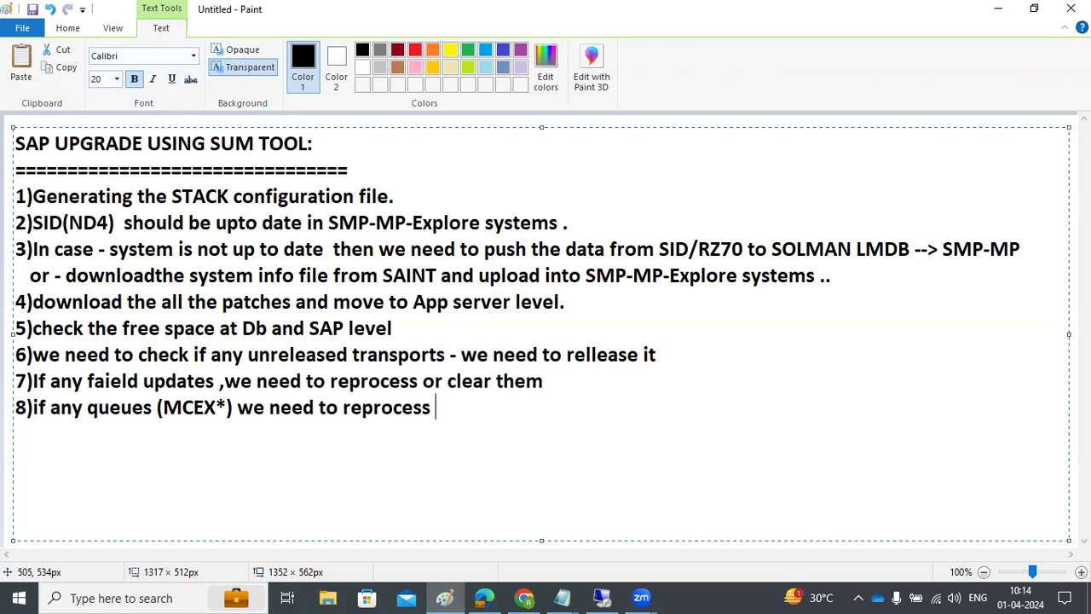
text(of clea)
Step: Finish item 8 on reprocessing the MCEX* queues and start a new line
key(BackSpace)
text(r it .)
key(Return)
Step: Add item 9, 'there should not be a inactive objects (SE80)', and begin item '10)'
text(9))
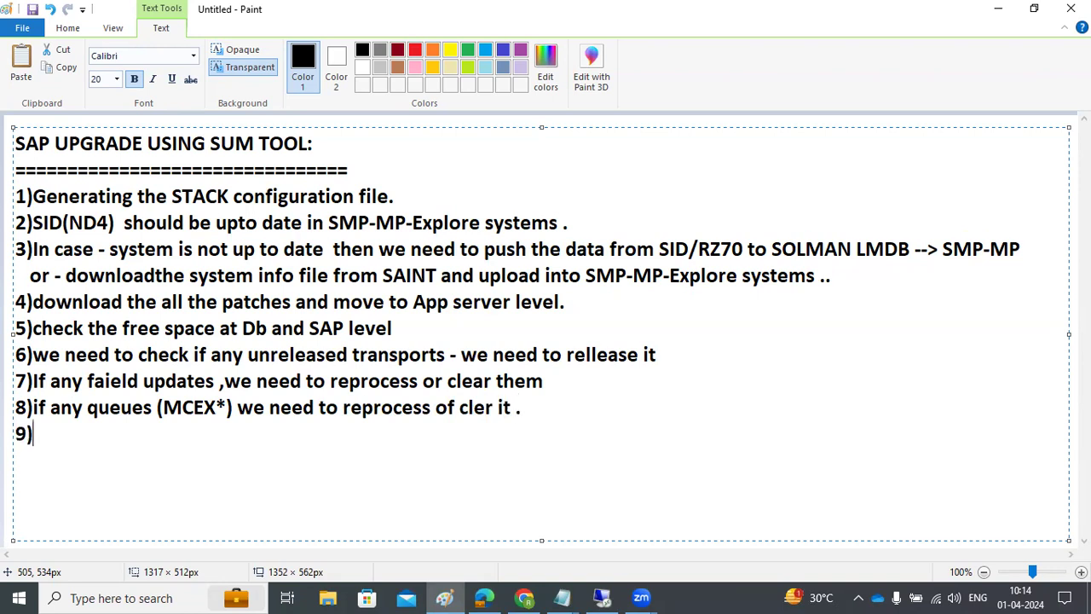
text(there dh)
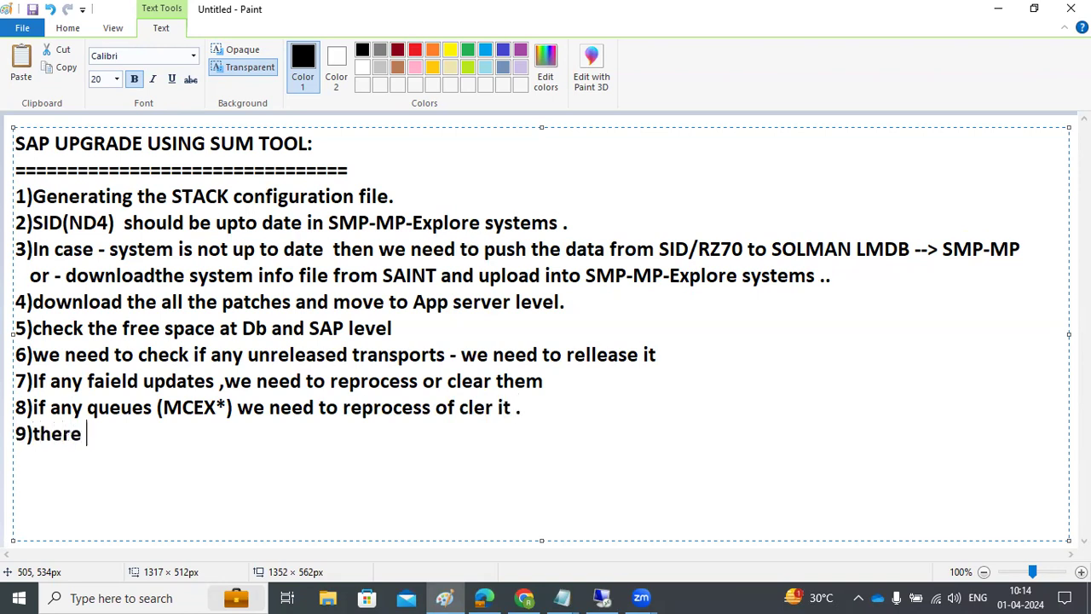
key(BackSpace)
key(BackSpace)
text(shu)
key(BackSpace)
text(ould not be a)
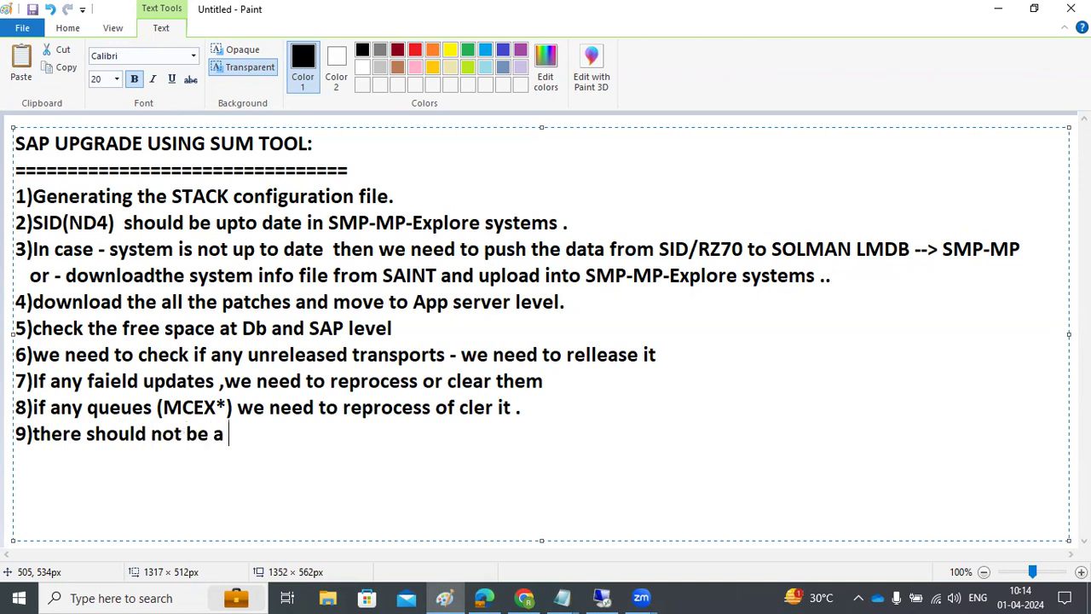
text( inactive obejcts)
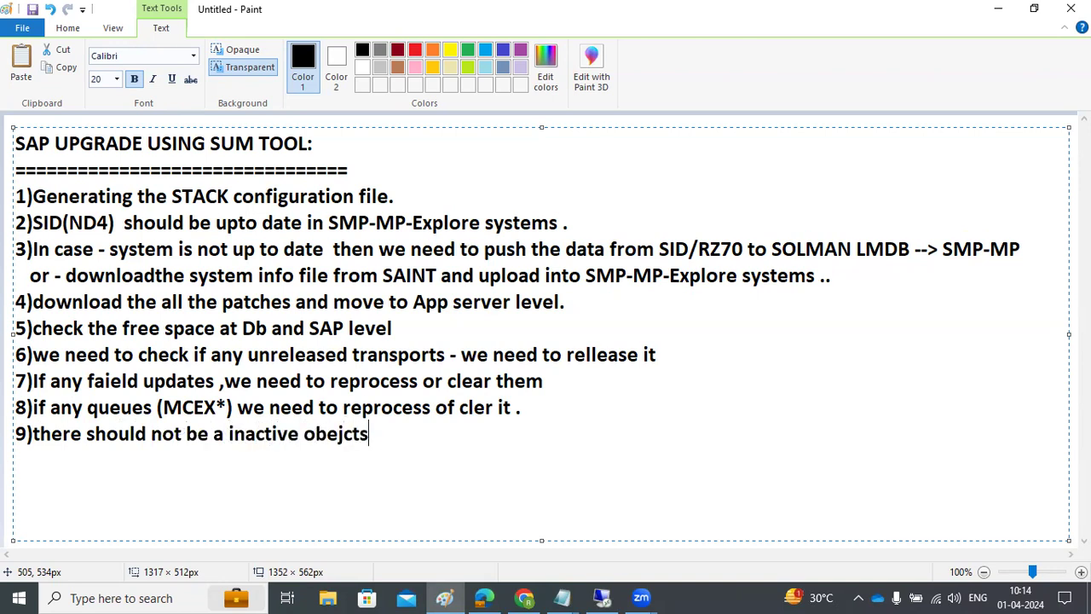
text( (SE80))
key(Return)
text(10))
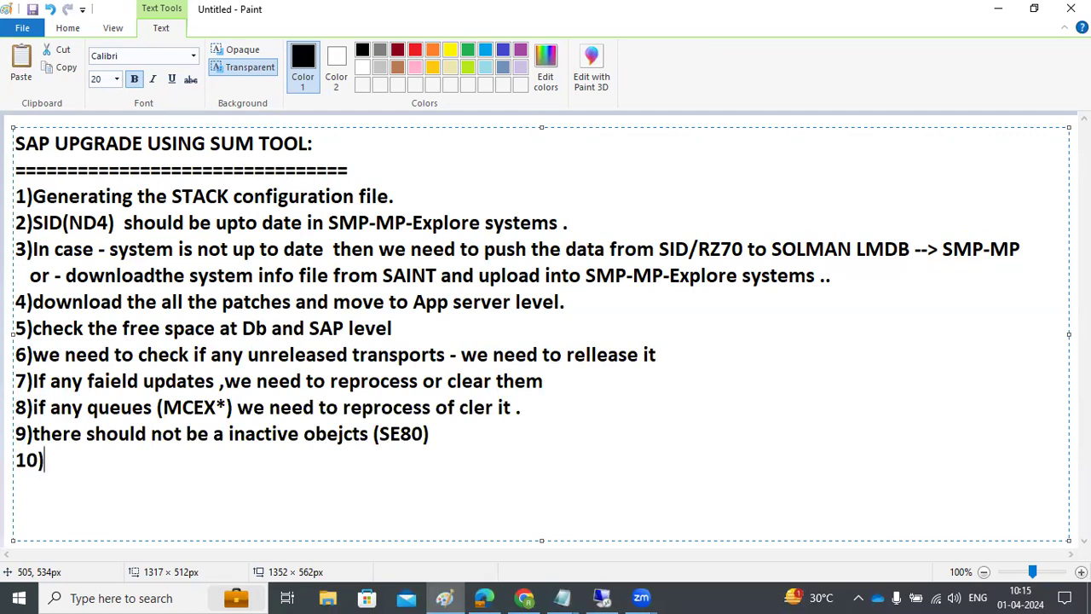
Step: Write item 10: book the DEV resources to perform the SPDD and SPAU activities
text(we need to b)
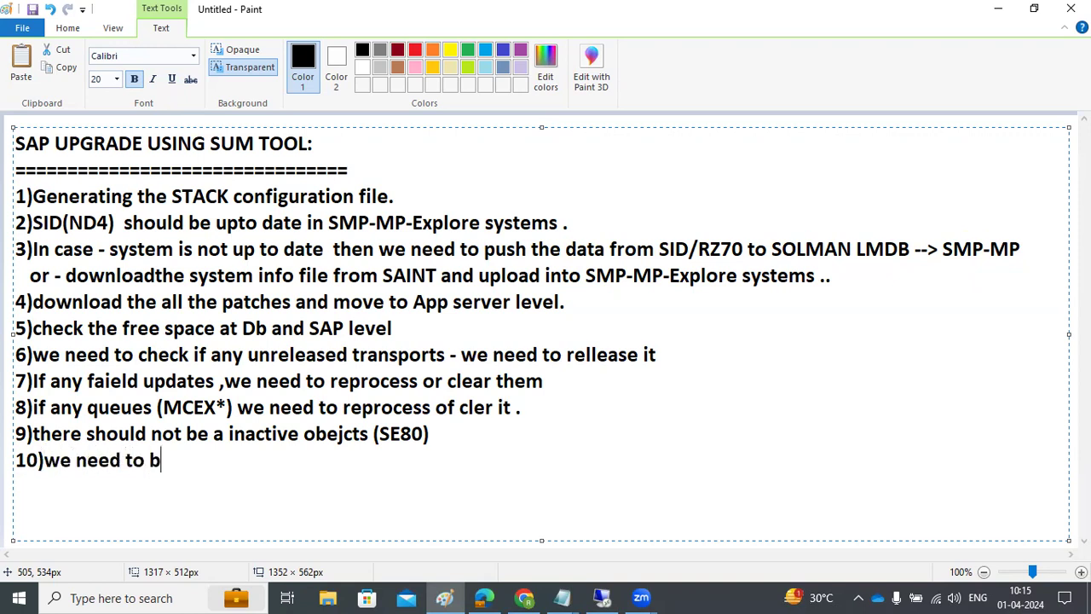
text(ook the DE)
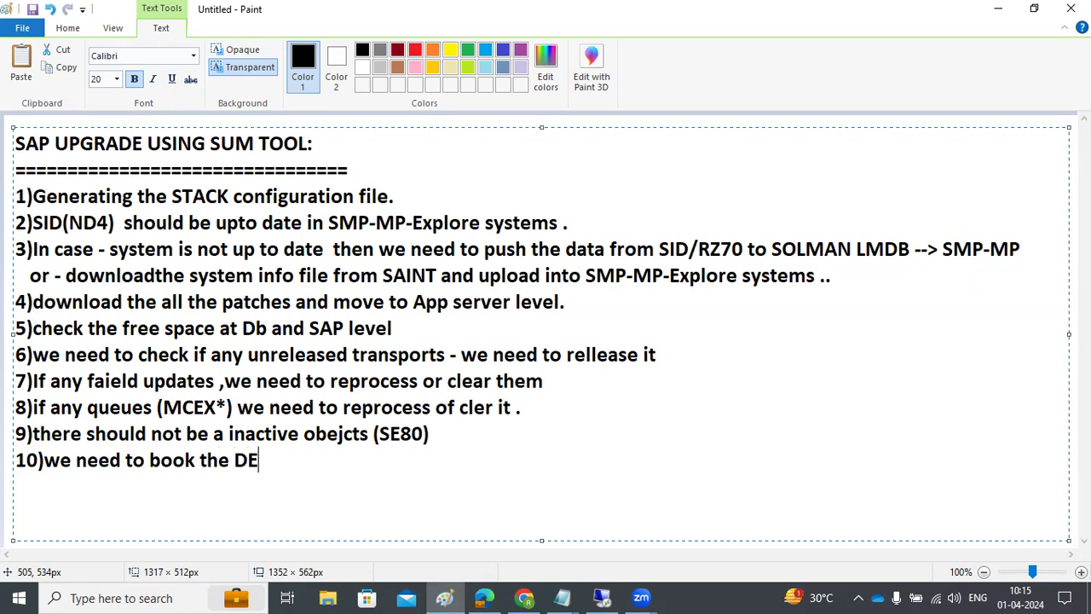
text(V resour)
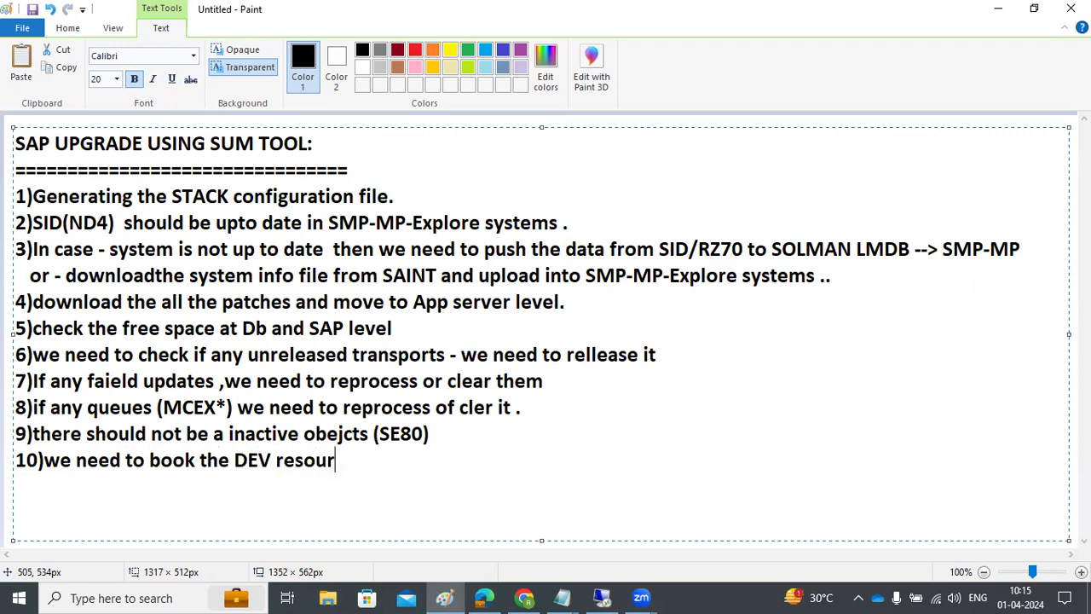
text(ces to perfor)
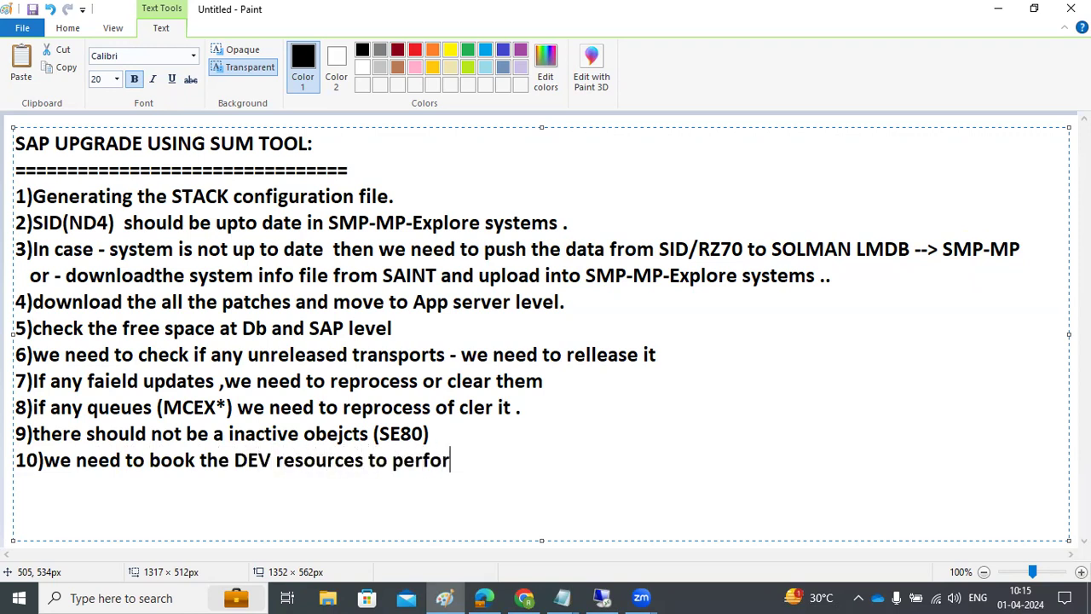
text(m the SPDD a)
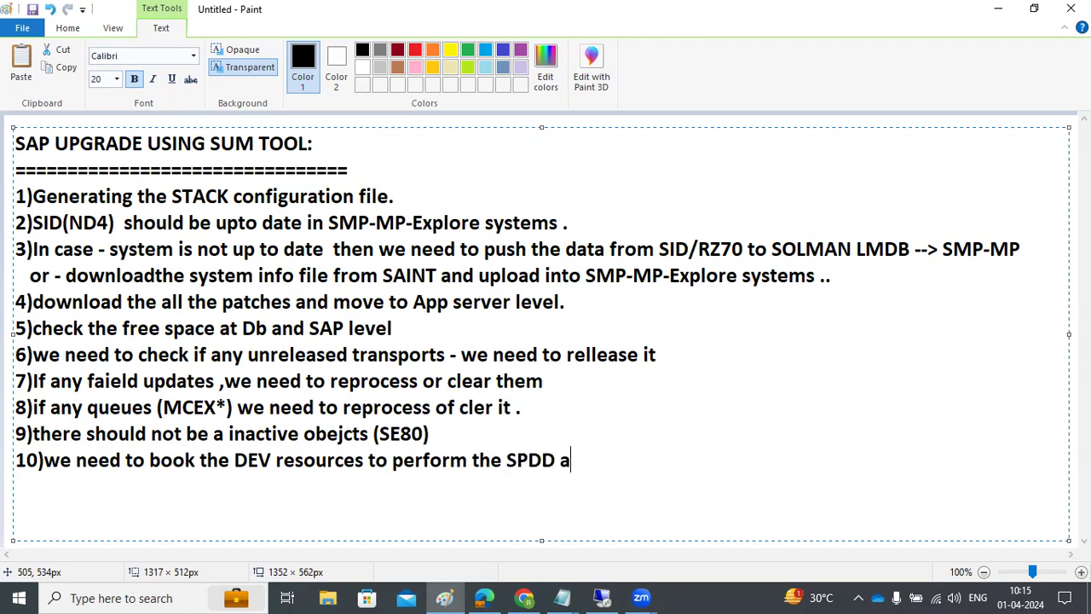
text(nd SPAY)
key(BackSpace)
key(BackSpace)
text(U ac)
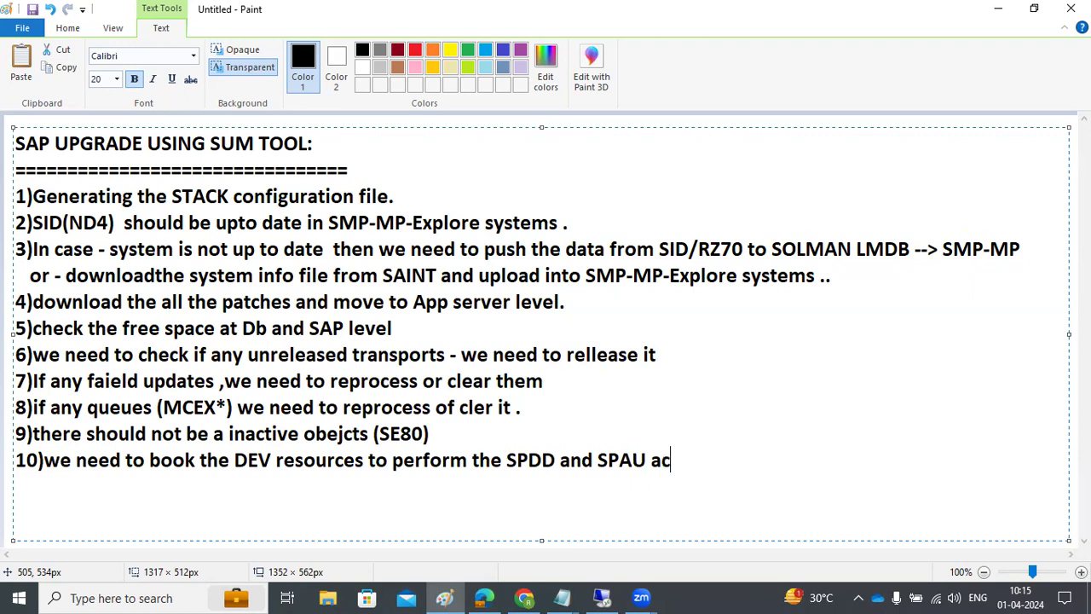
text(tivties ..)
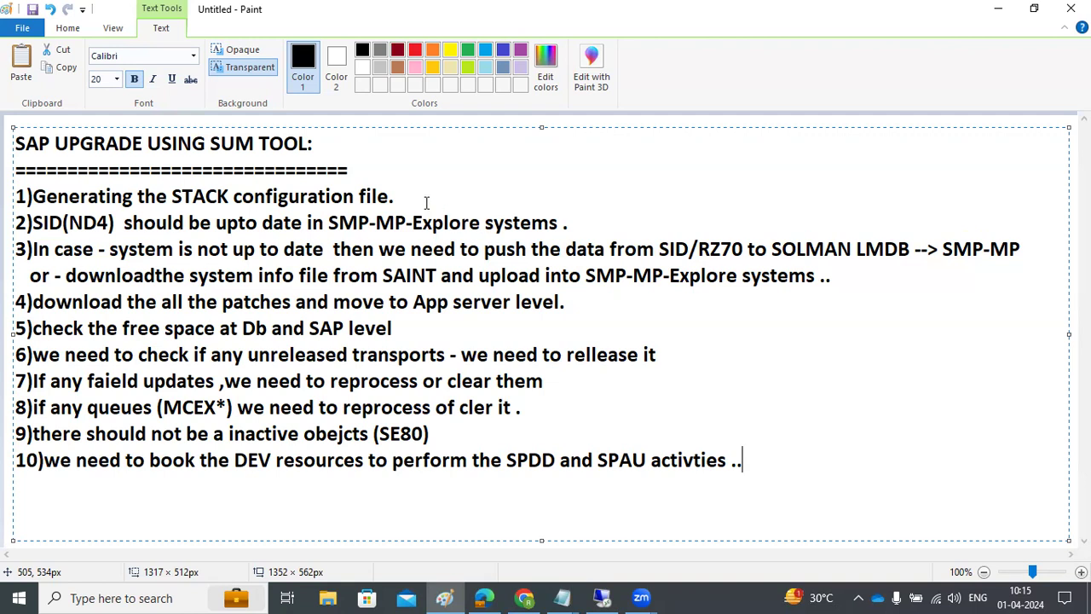
click(602, 597)
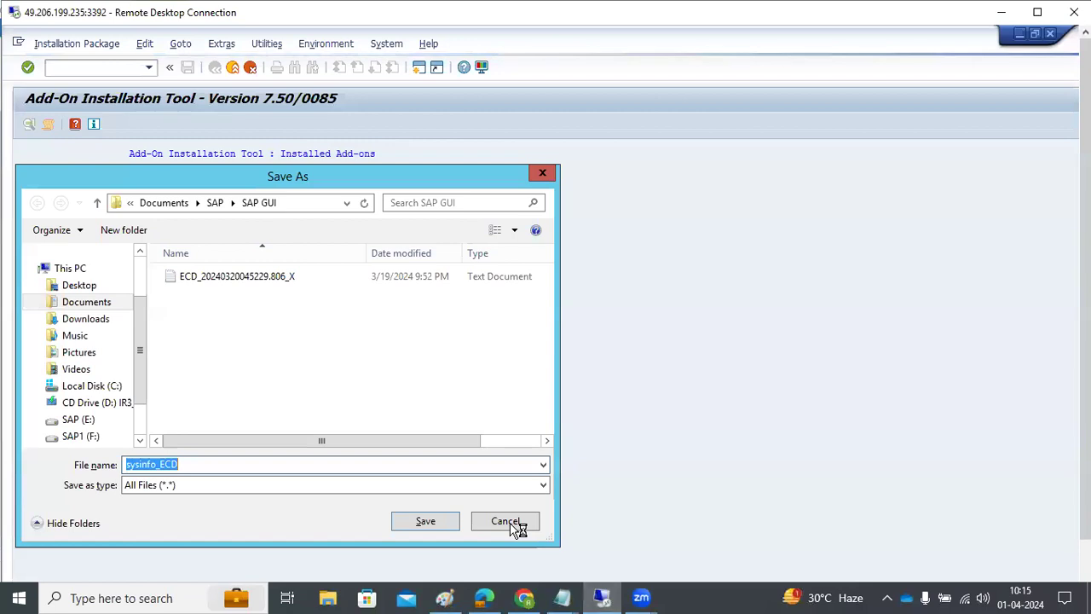
Step: Cancel saving the system info file and minimise the remote session to reveal Paint
click(119, 320)
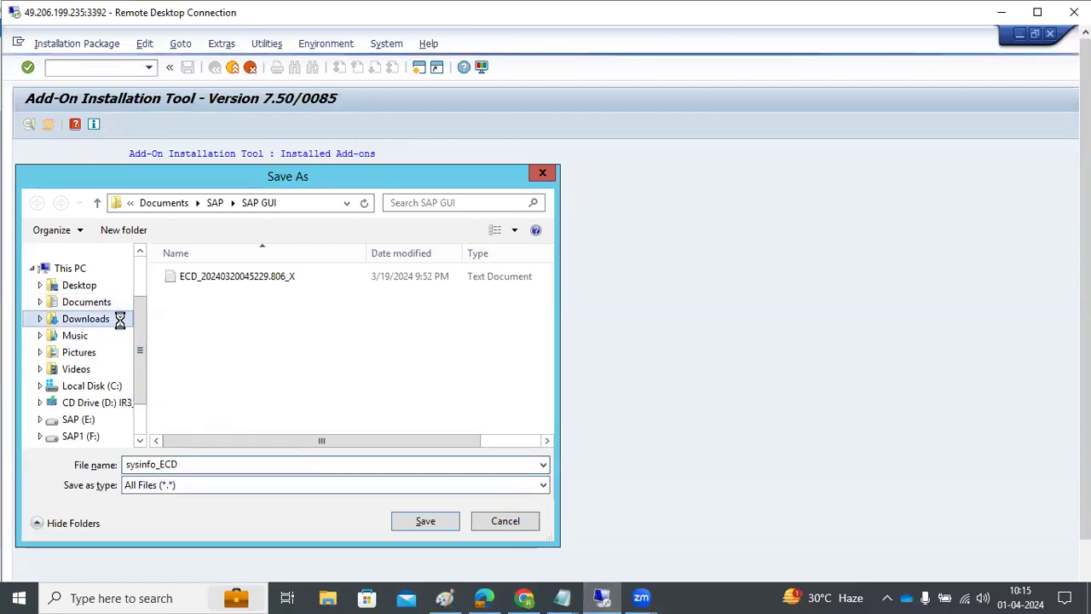
click(508, 521)
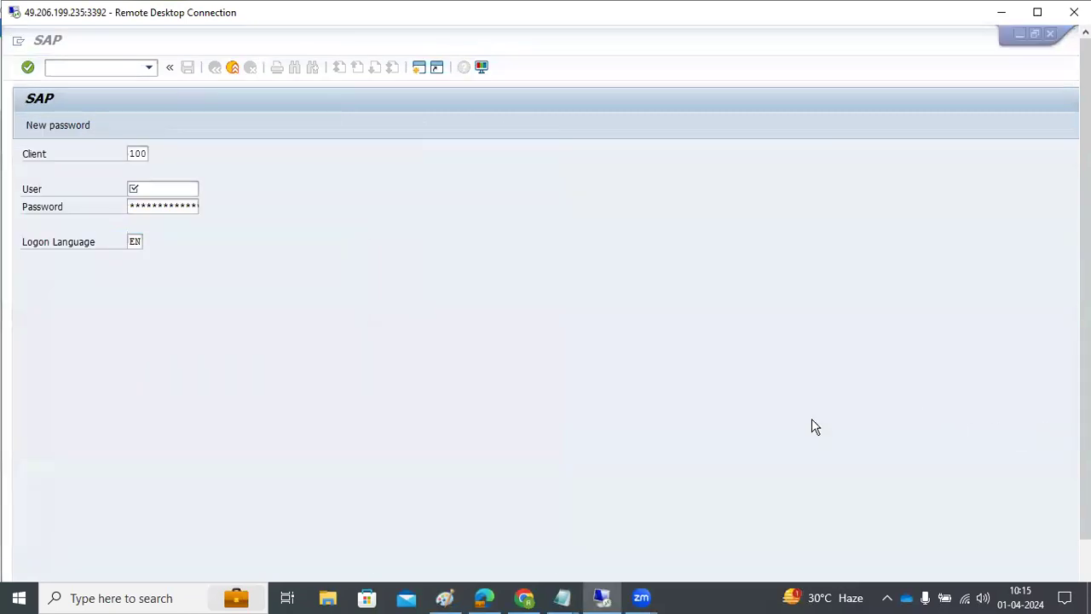
click(999, 13)
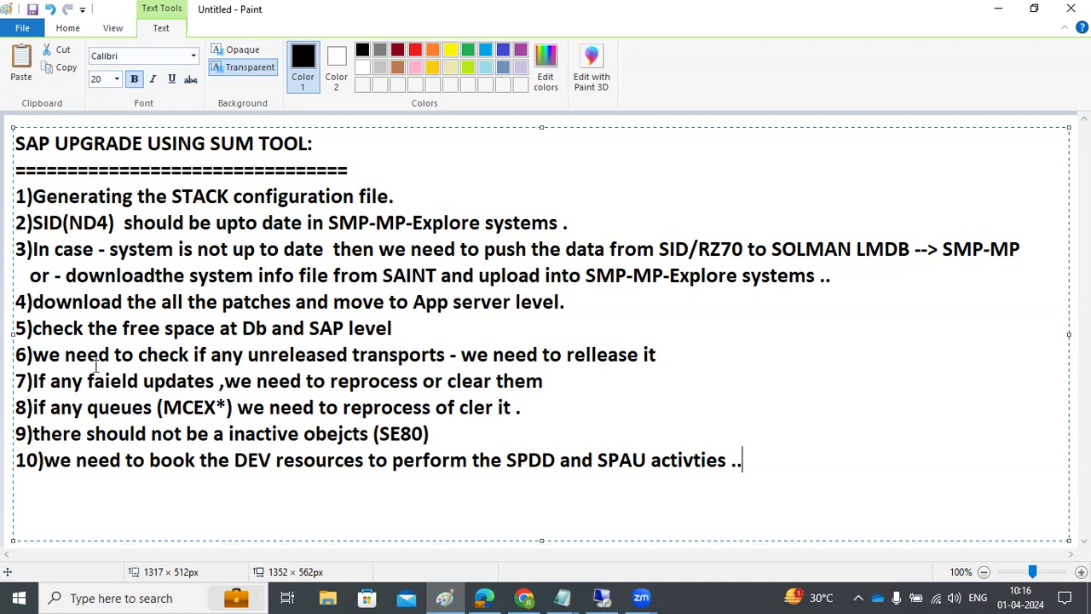
Step: In the SAP window, run /nse01 and display modifiable transport requests for all users (*)
click(602, 597)
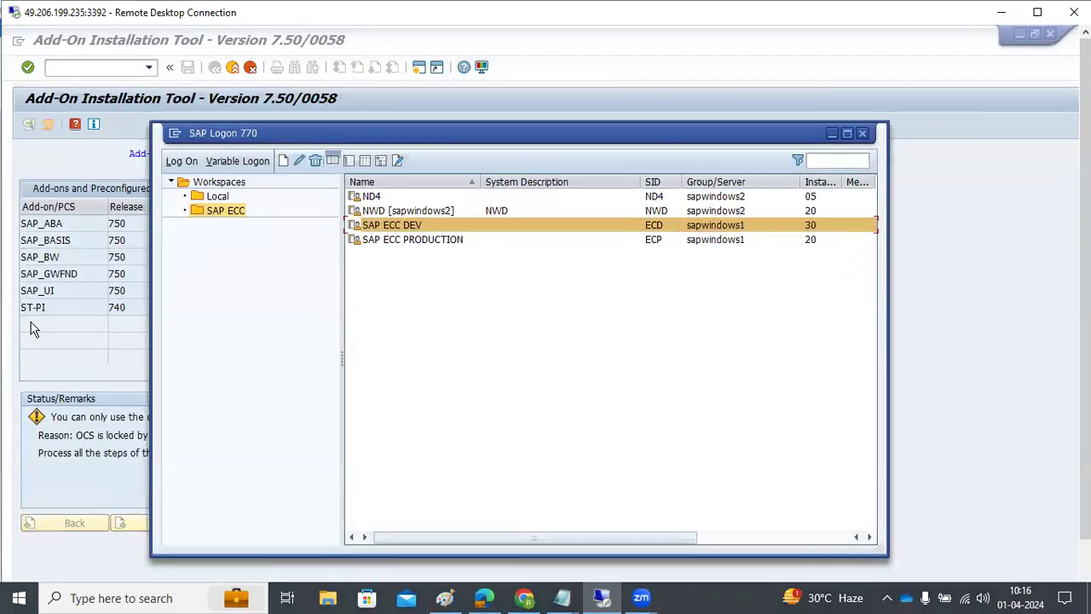
click(96, 99)
text(/nse01)
key(Return)
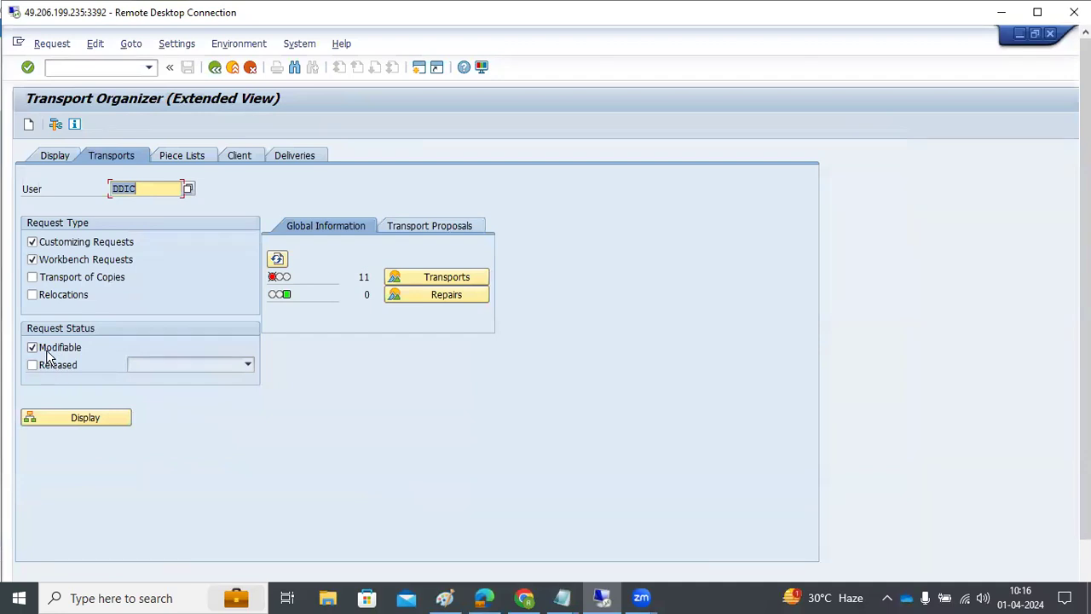
text(*)
click(97, 417)
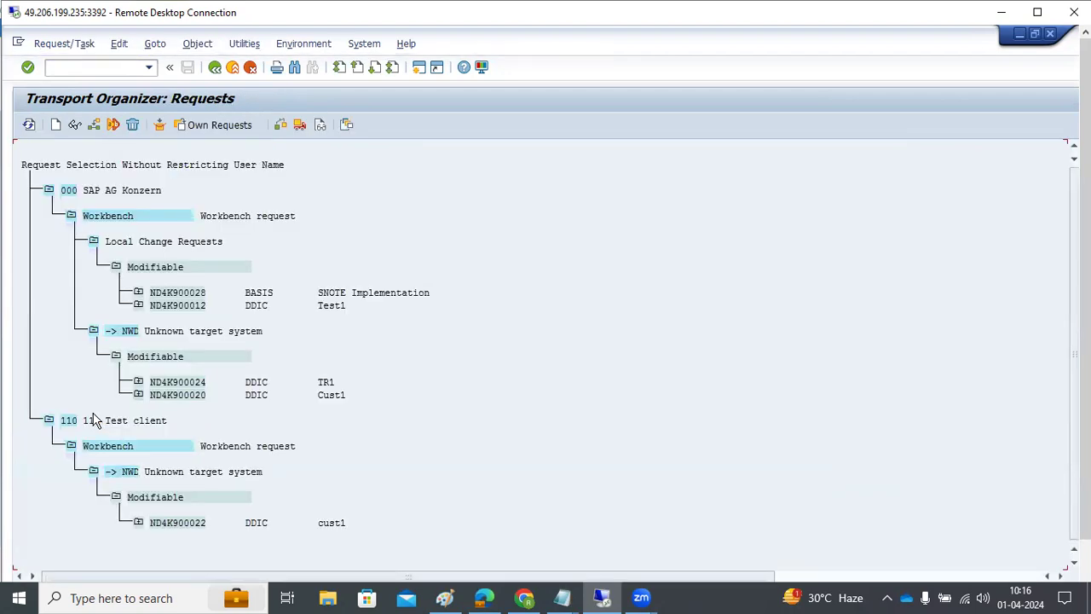
Step: Inspect requests ND4K900028 and ND4K900020 in the tree, then leave the tree
click(172, 294)
click(173, 397)
scroll(156, 419, right, 2)
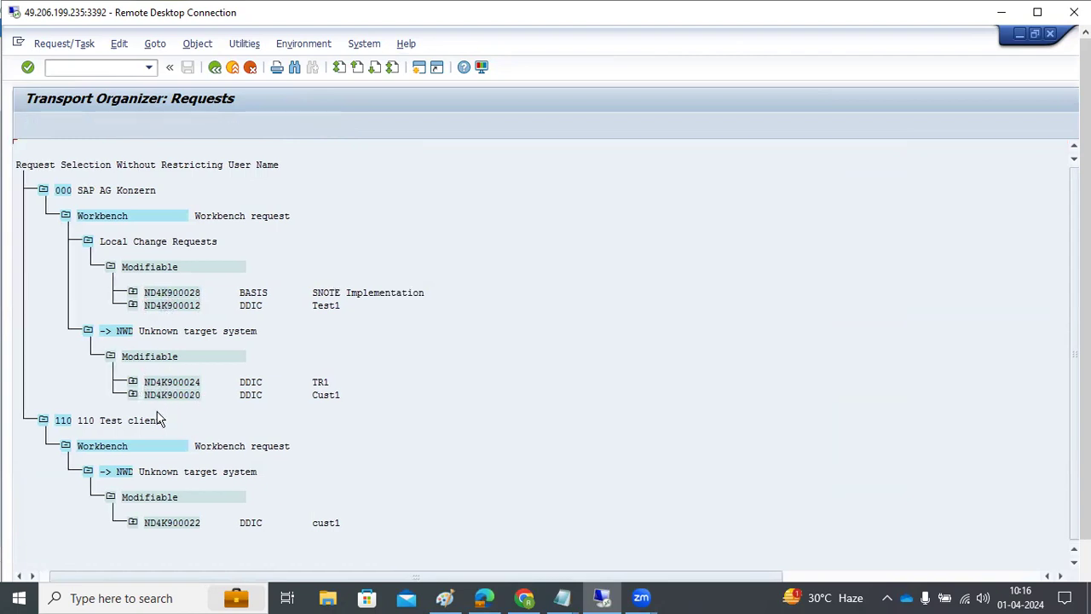
key(F3)
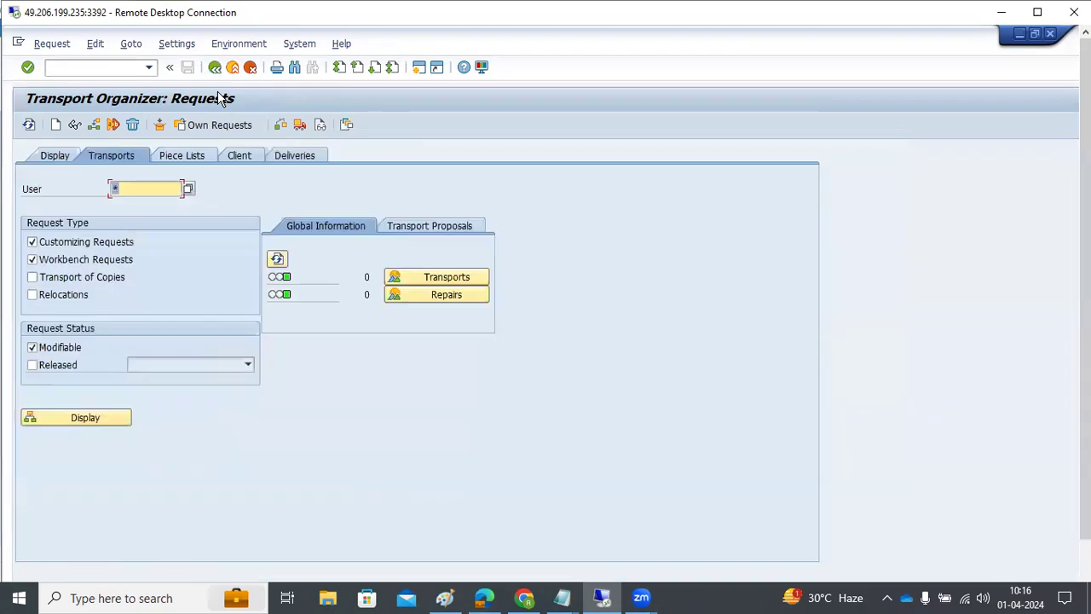
Step: Run SM13 with the From date cleared to list update records for all dates
key(F3)
text(sm13)
key(Return)
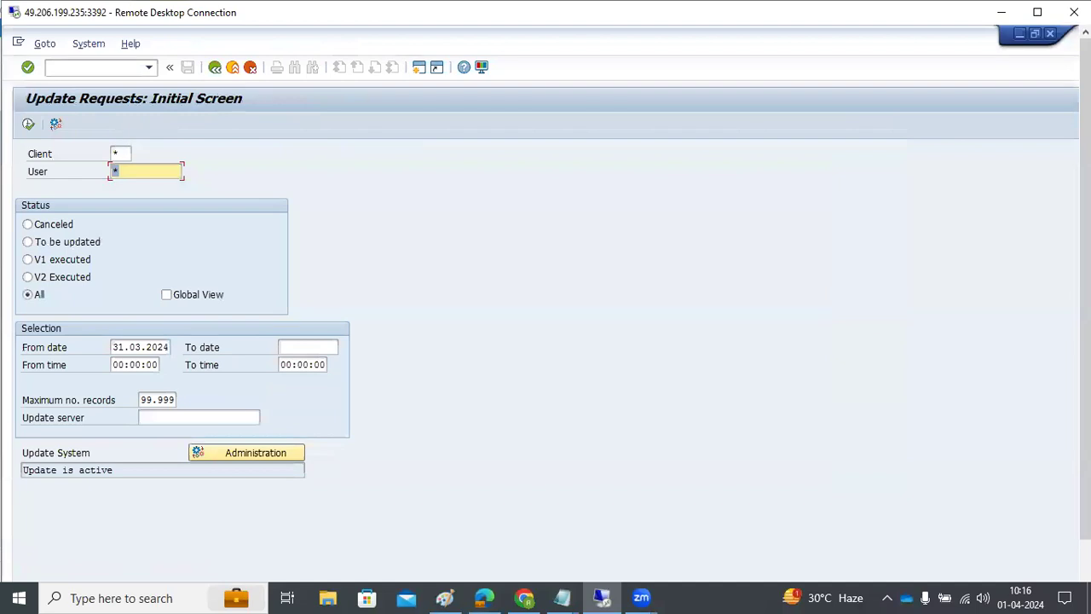
double_click(154, 341)
text(*)
key(BackSpace)
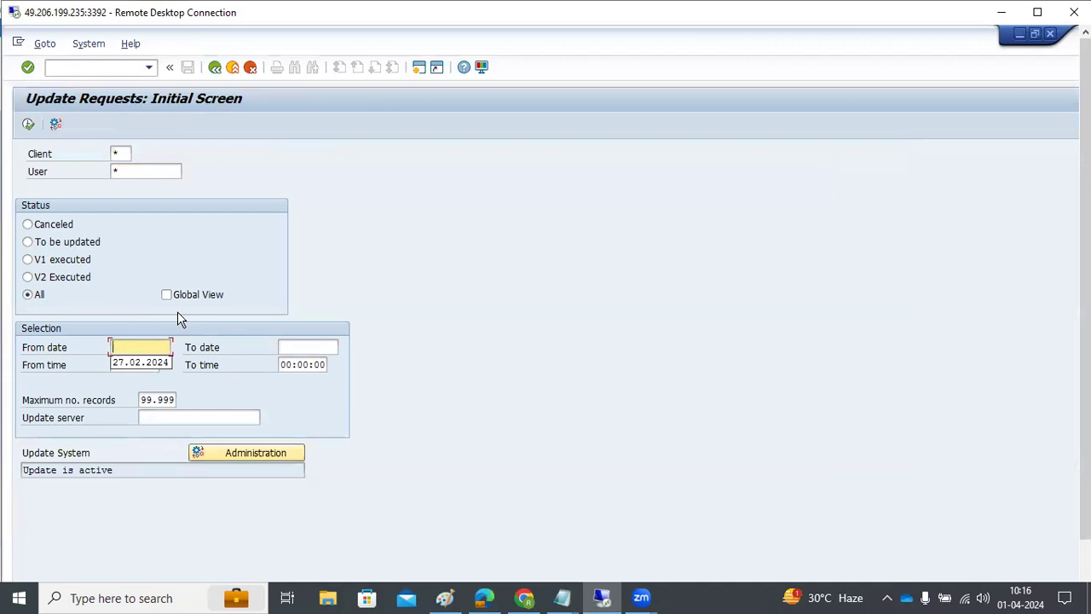
click(29, 126)
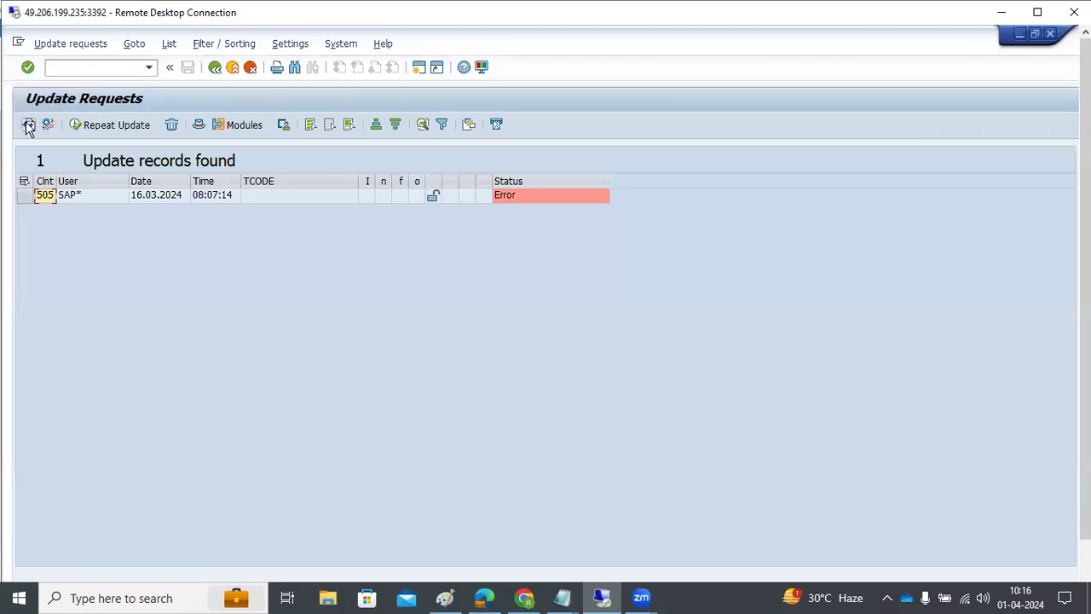
key(F3)
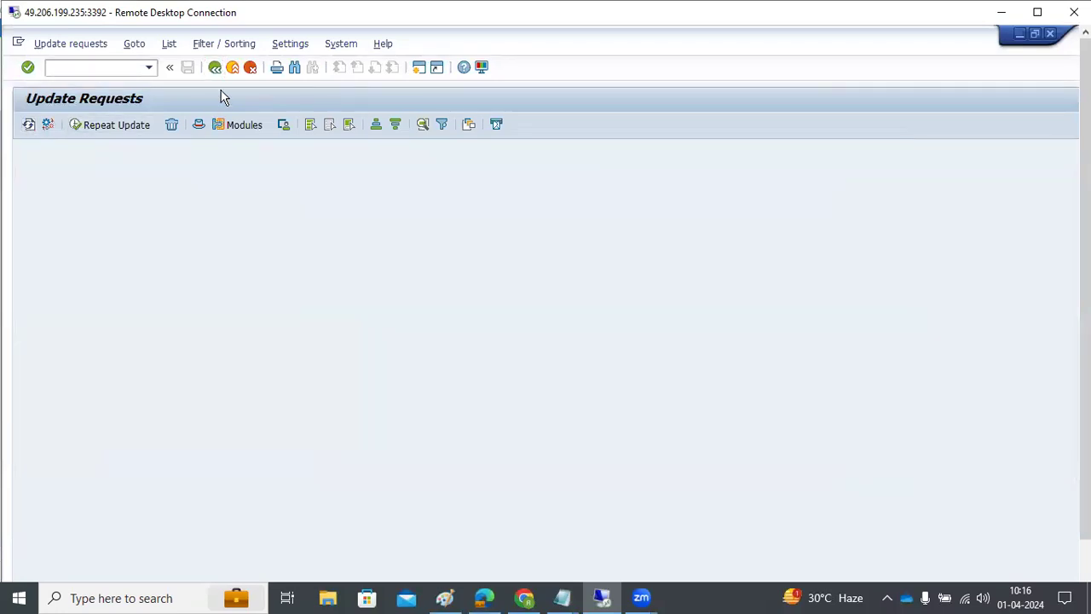
Step: Run SMQ1 to list outbound qRFC queues for all destinations, showing none
key(F3)
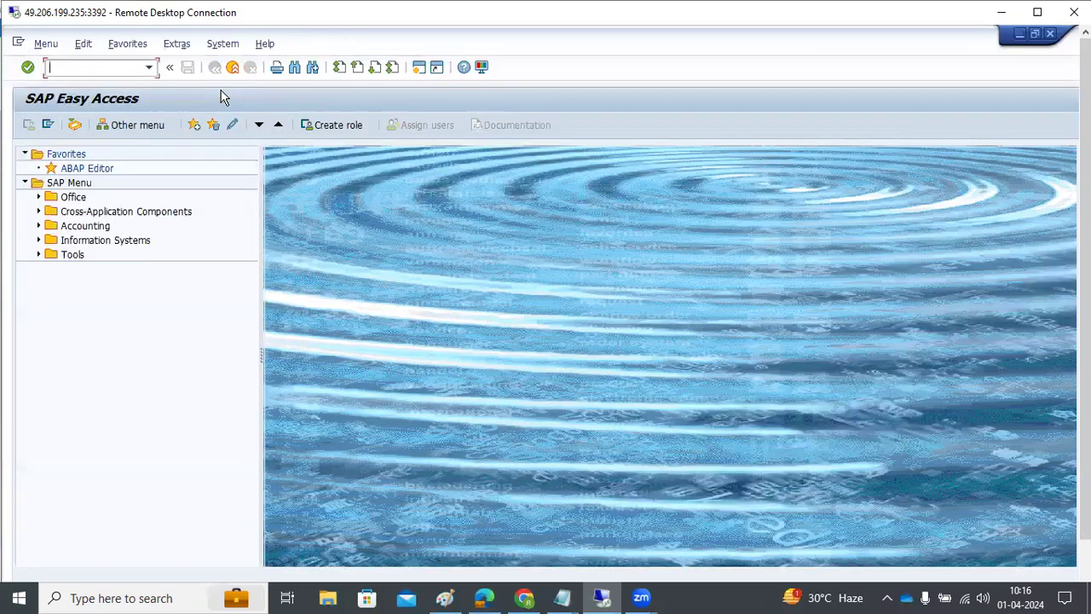
text(sm)
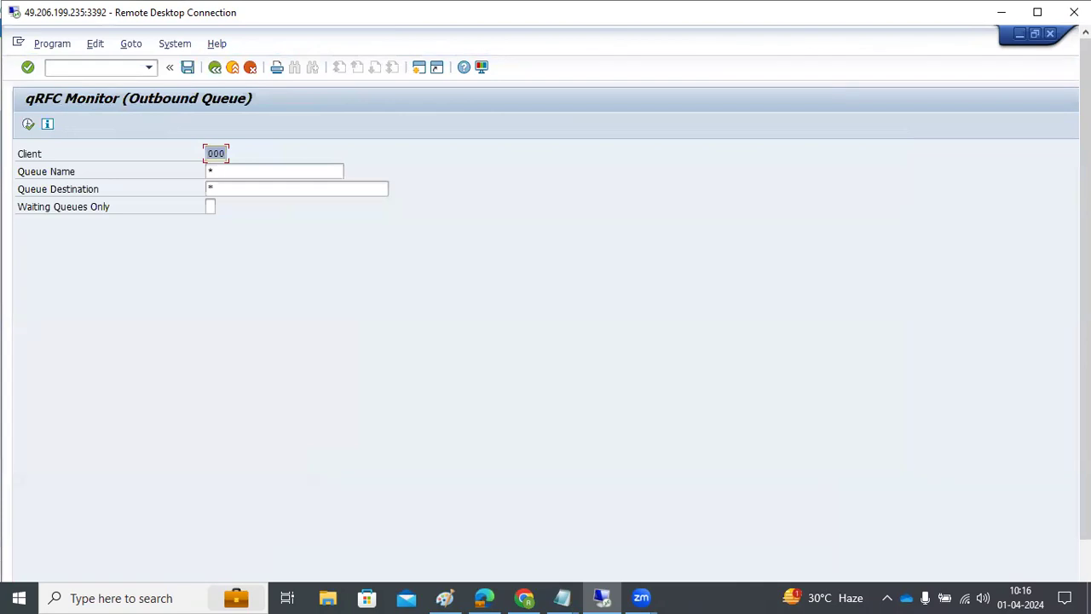
click(28, 125)
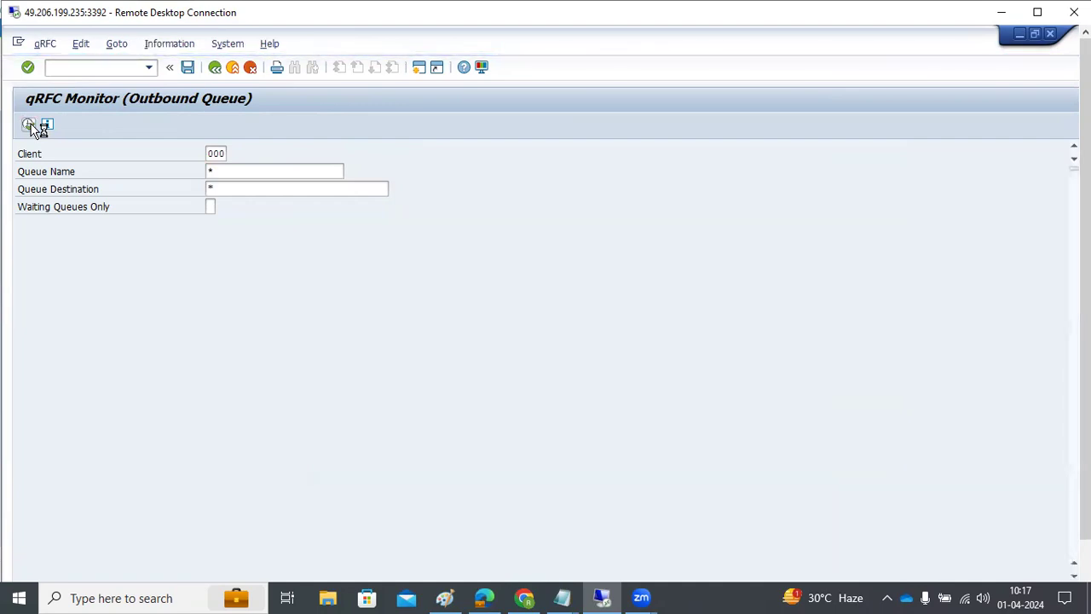
click(28, 125)
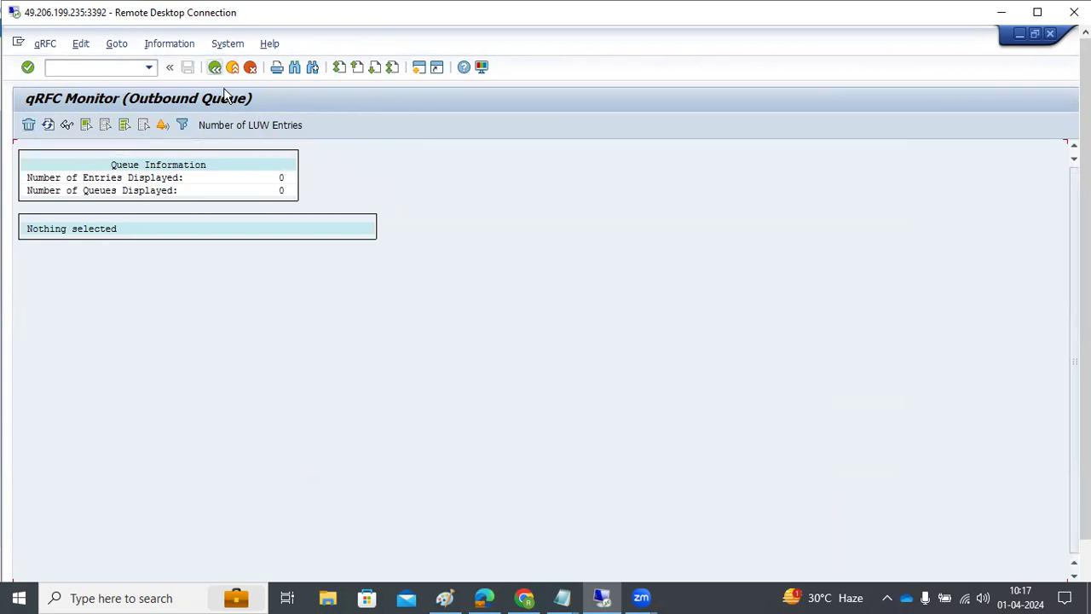
click(445, 598)
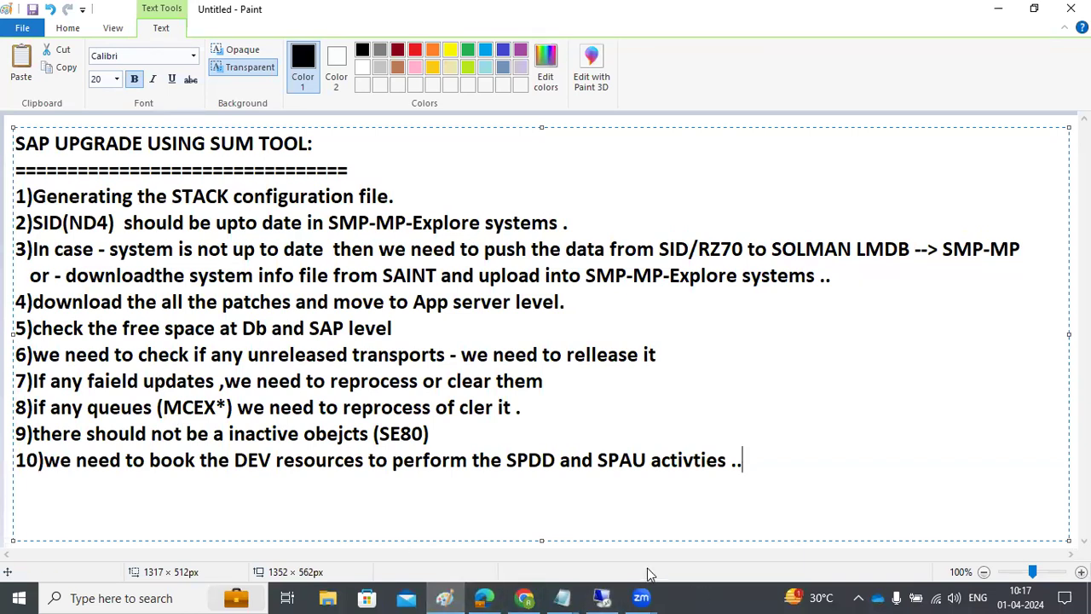
click(611, 597)
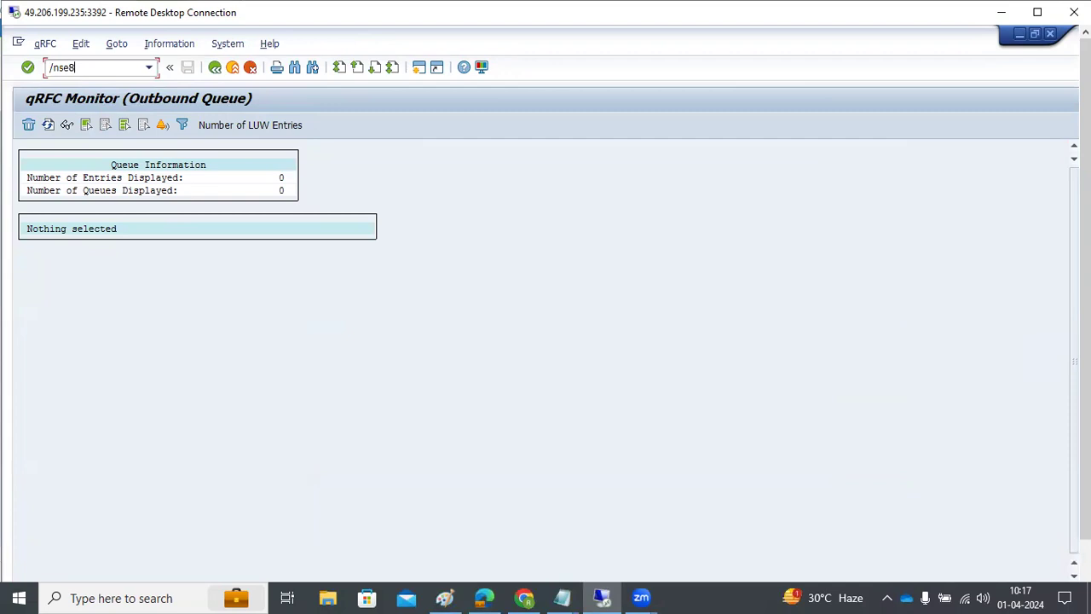
Step: Launch SE80 to compile in the background, return to the qRFC Monitor, then show Paint
key(Return)
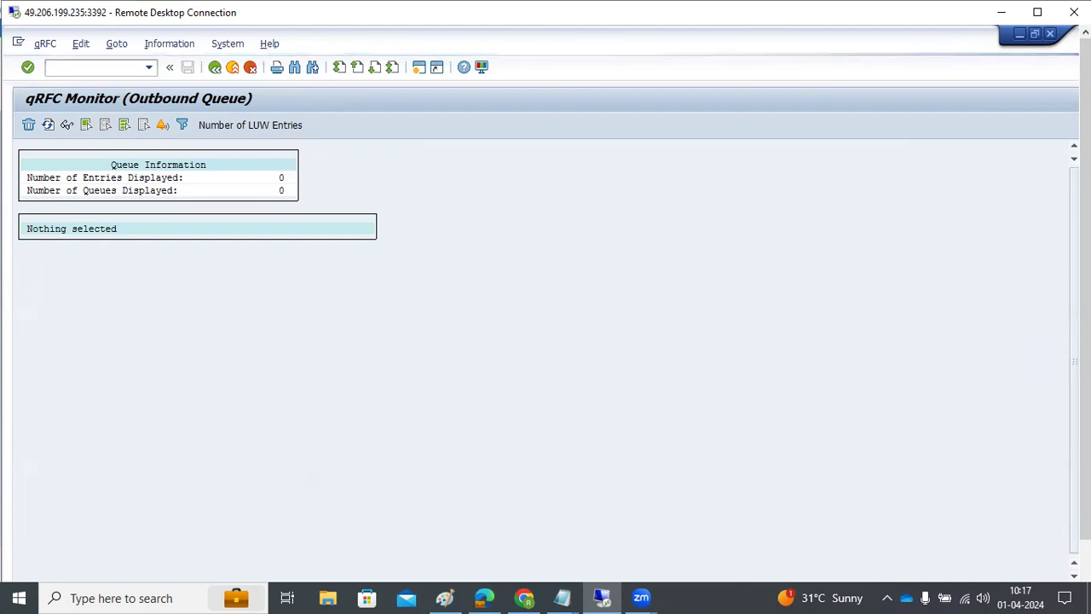
scroll(1067, 436, down, 2)
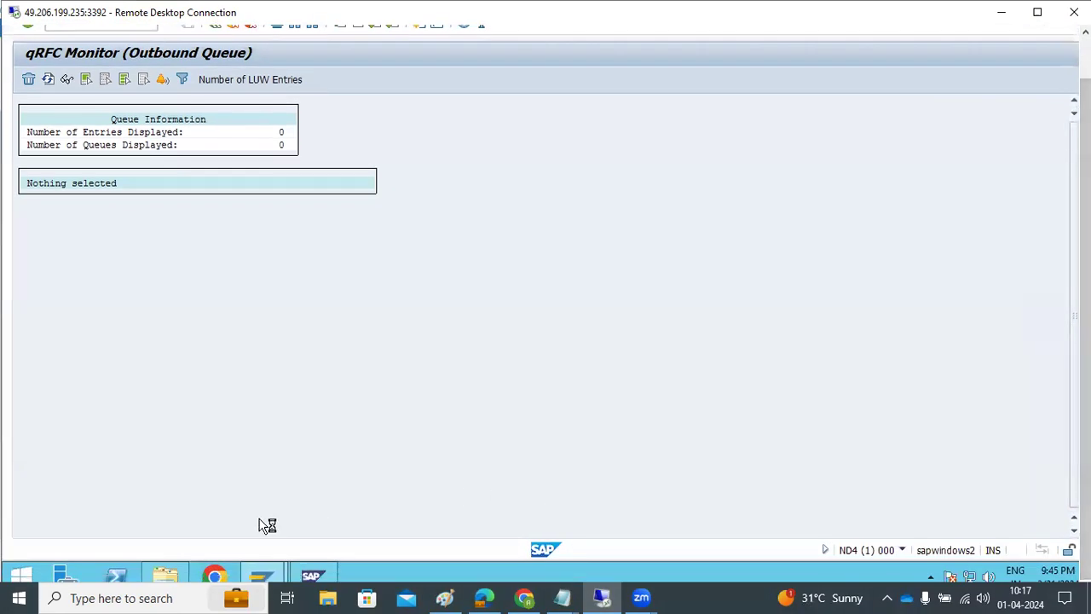
mouse_move(269, 577)
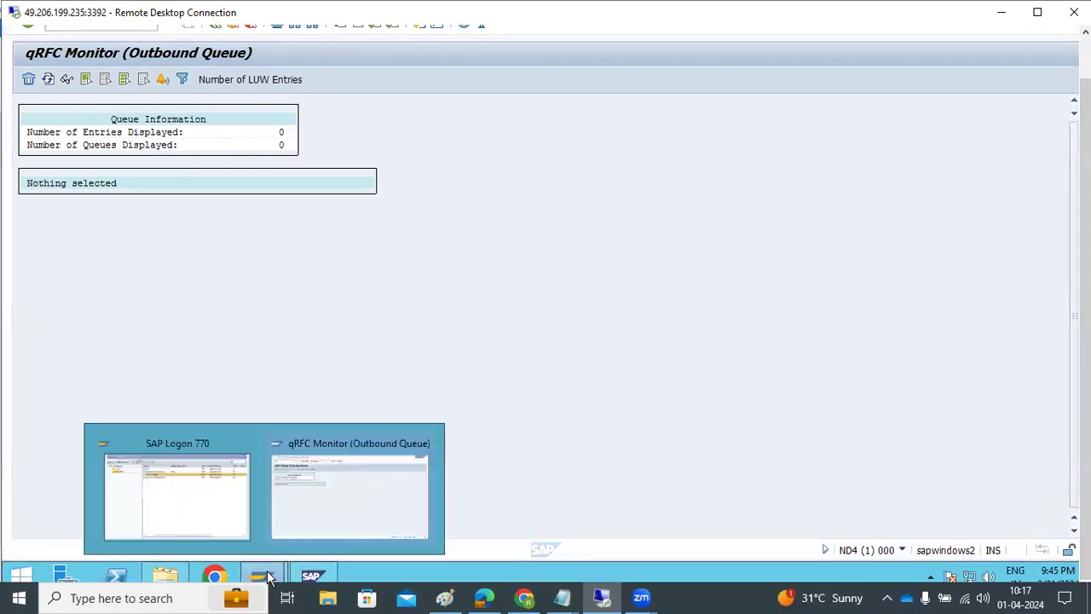
click(378, 503)
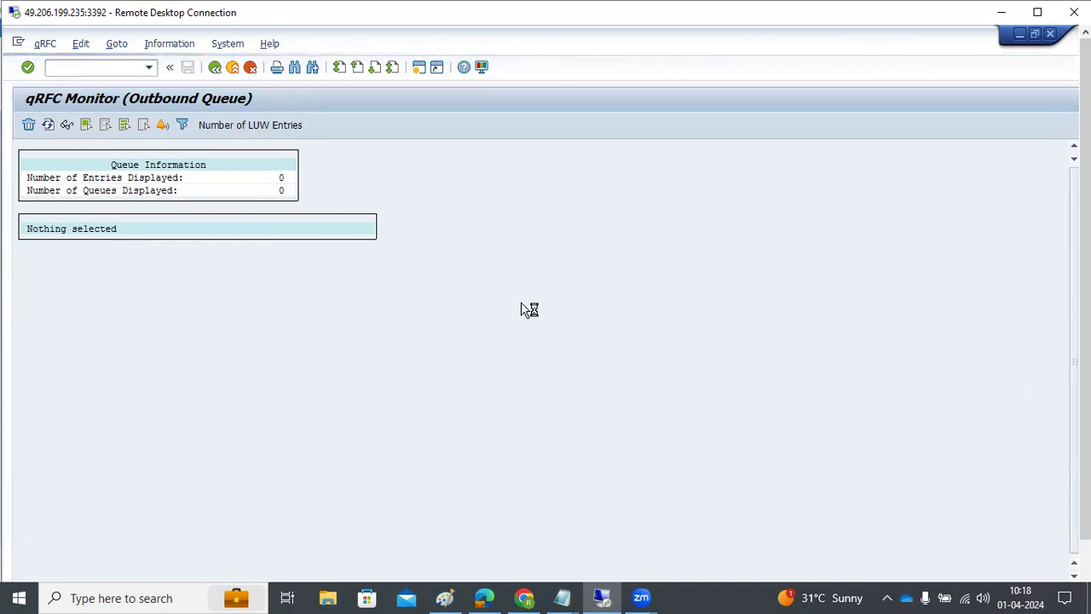
click(444, 598)
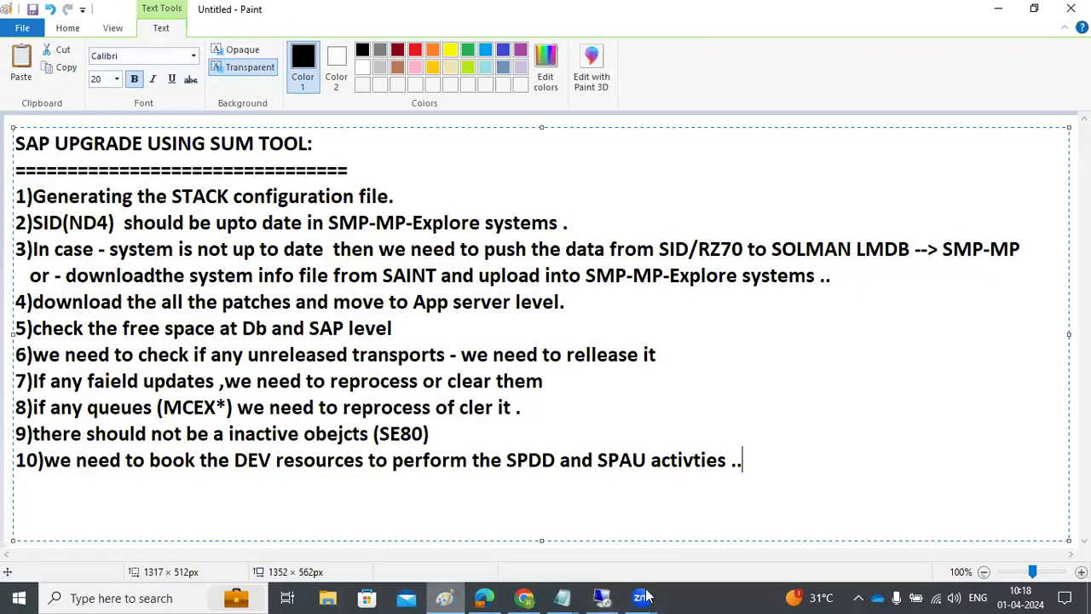
Step: Highlight lines 5–10, then all ten checklist lines, and return to the SAP session
drag(745, 461, 9, 198)
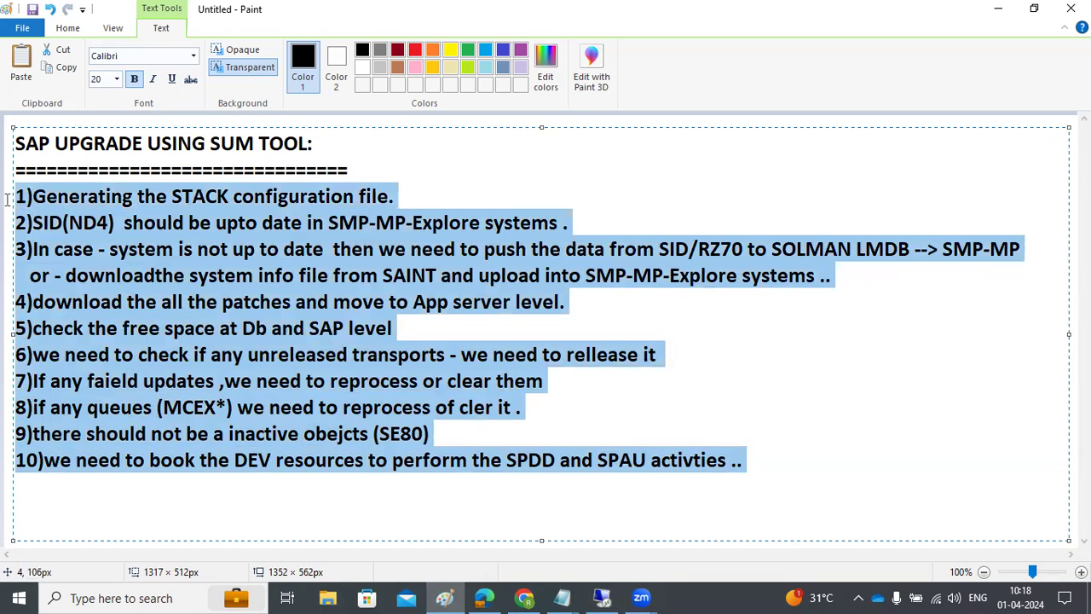
click(757, 486)
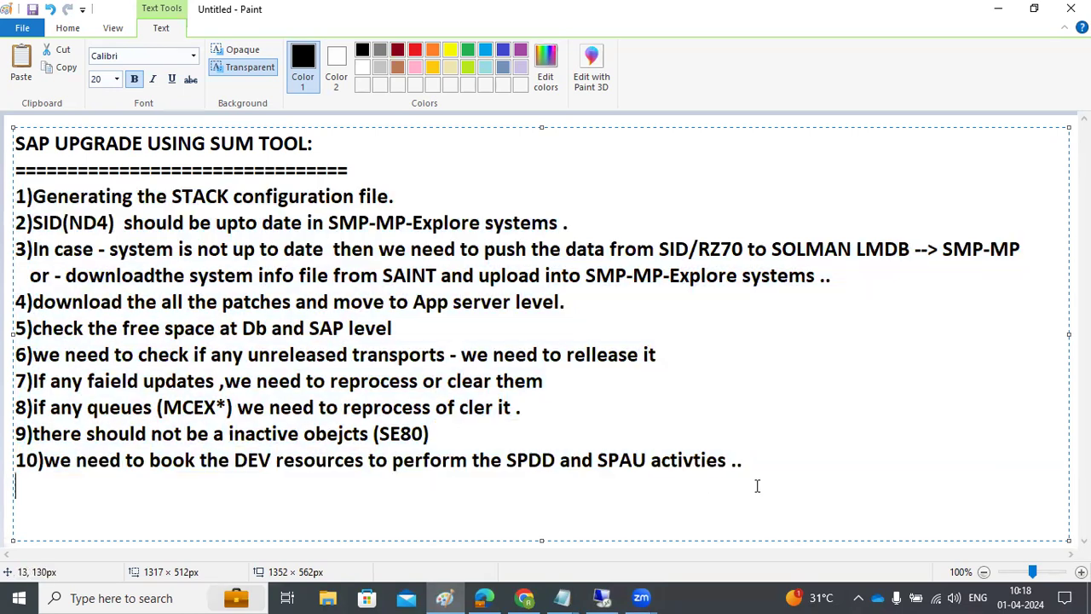
drag(754, 473, 8, 134)
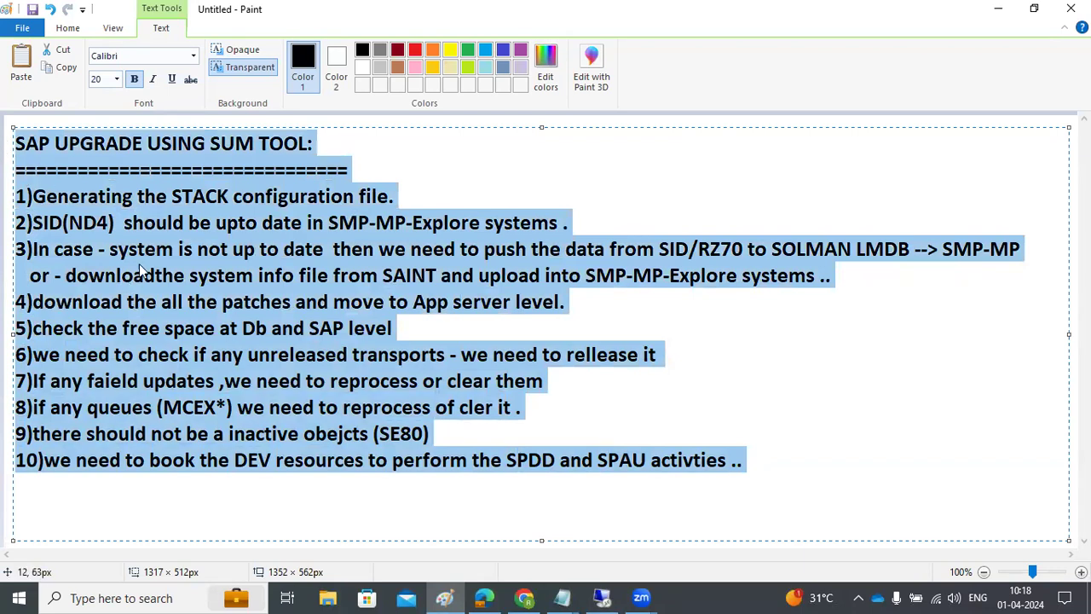
click(602, 598)
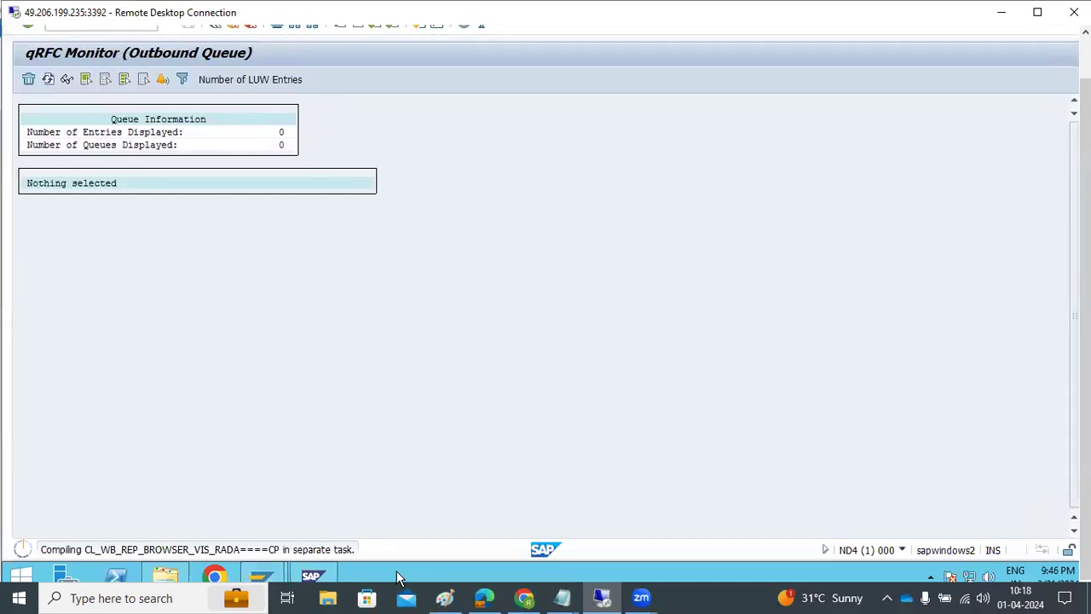
Step: Open the remote Task Manager Details view, sort by memory then CPU, and close it
right_click(401, 571)
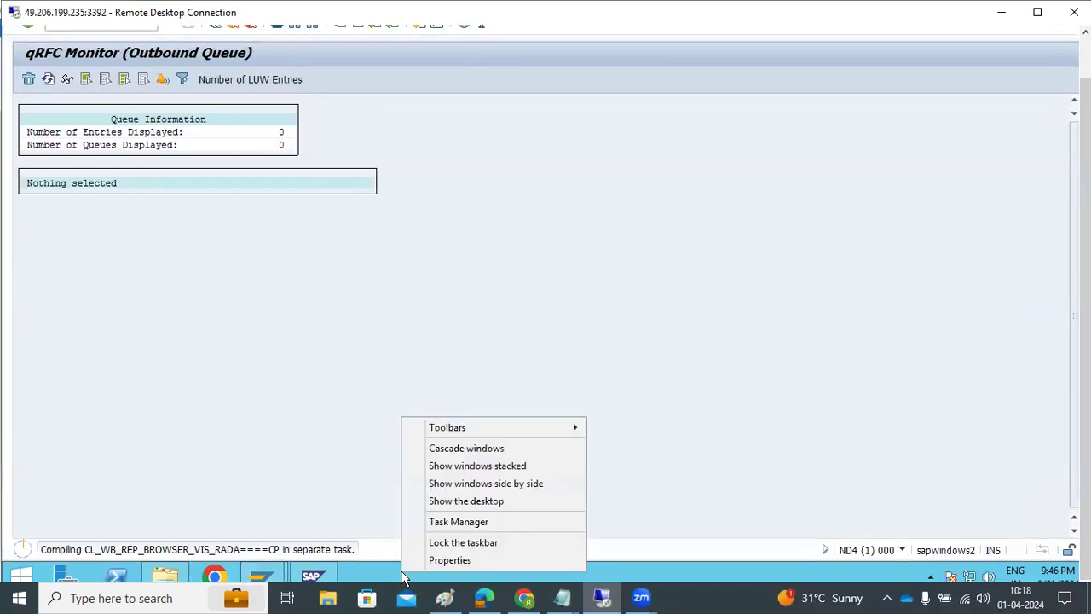
click(434, 524)
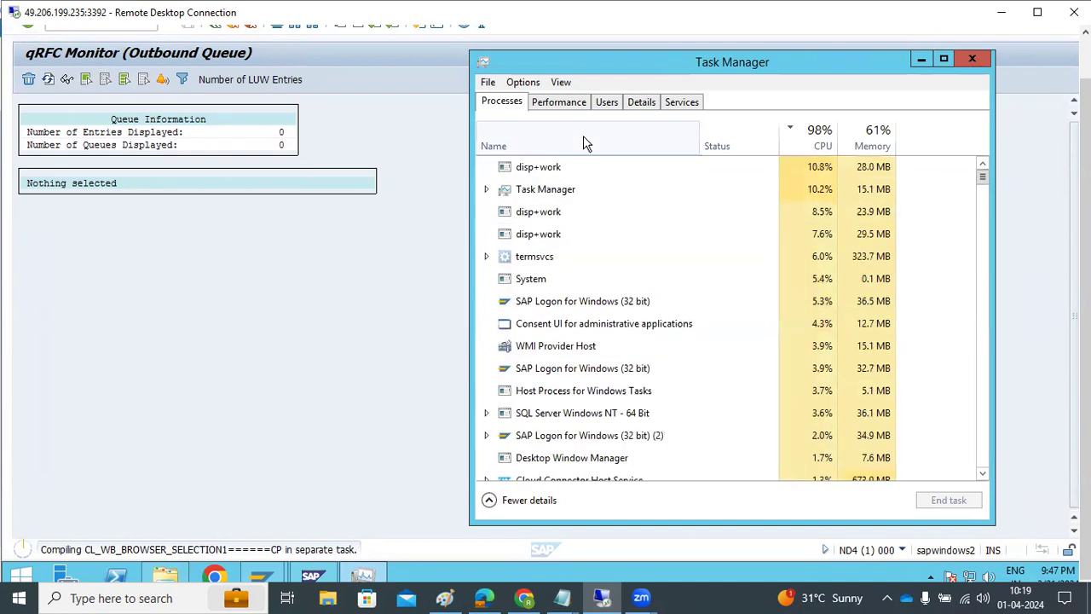
click(642, 104)
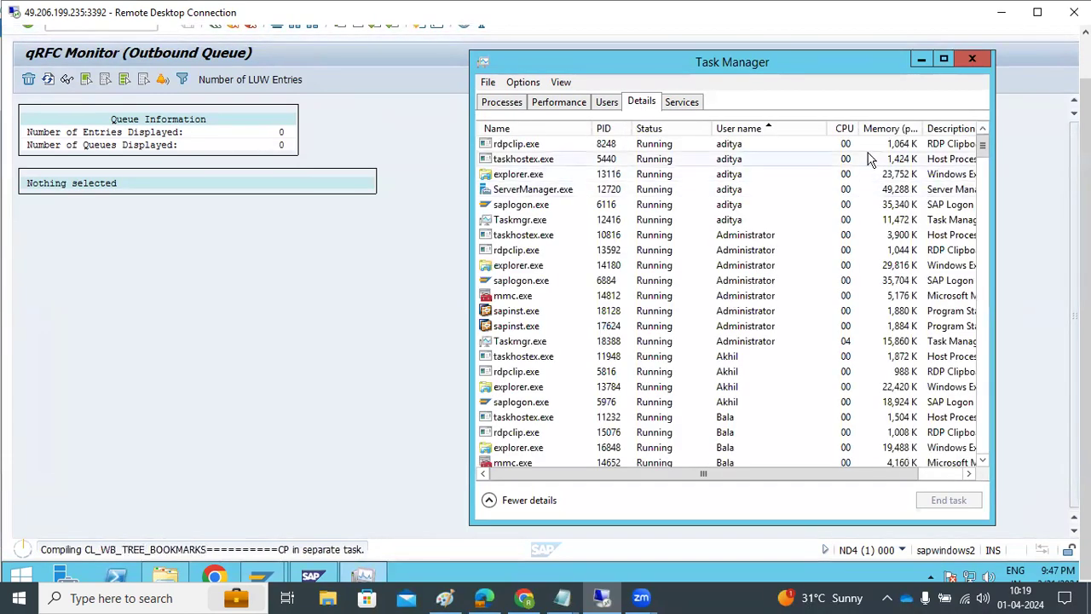
click(887, 129)
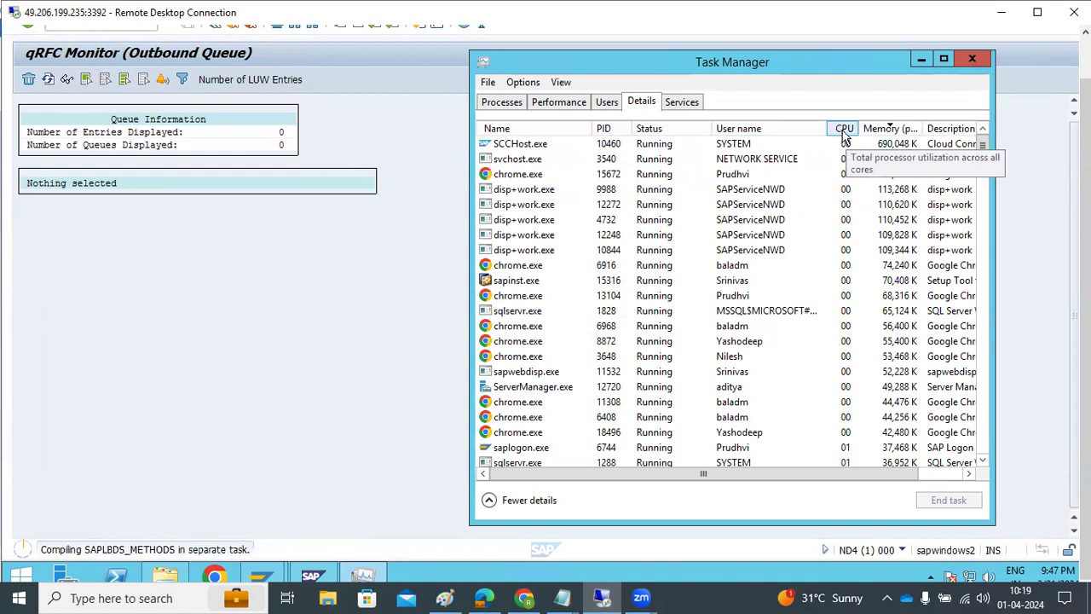
click(845, 130)
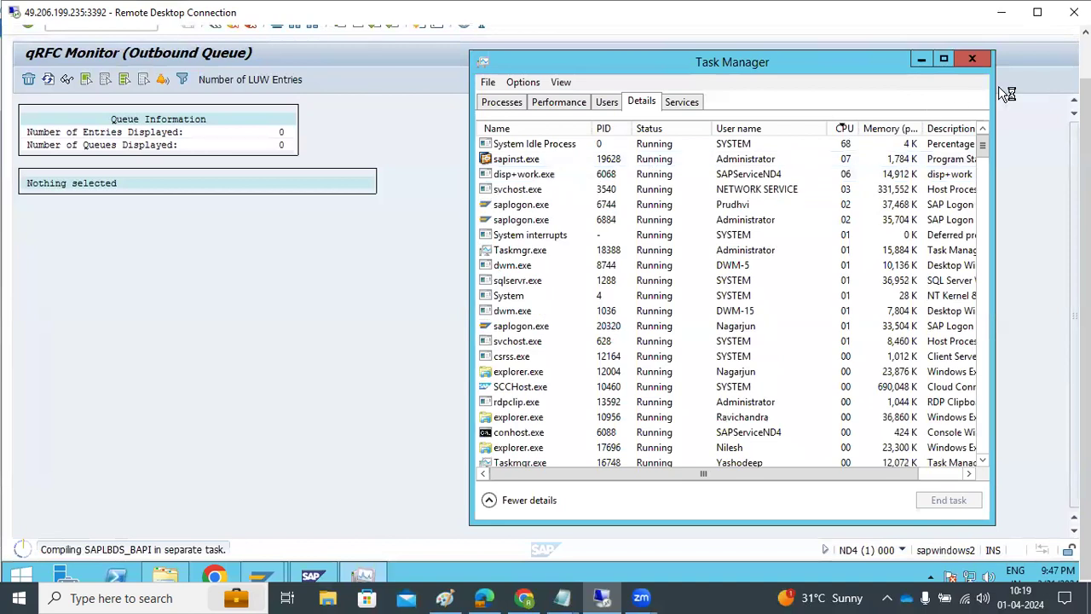
click(961, 57)
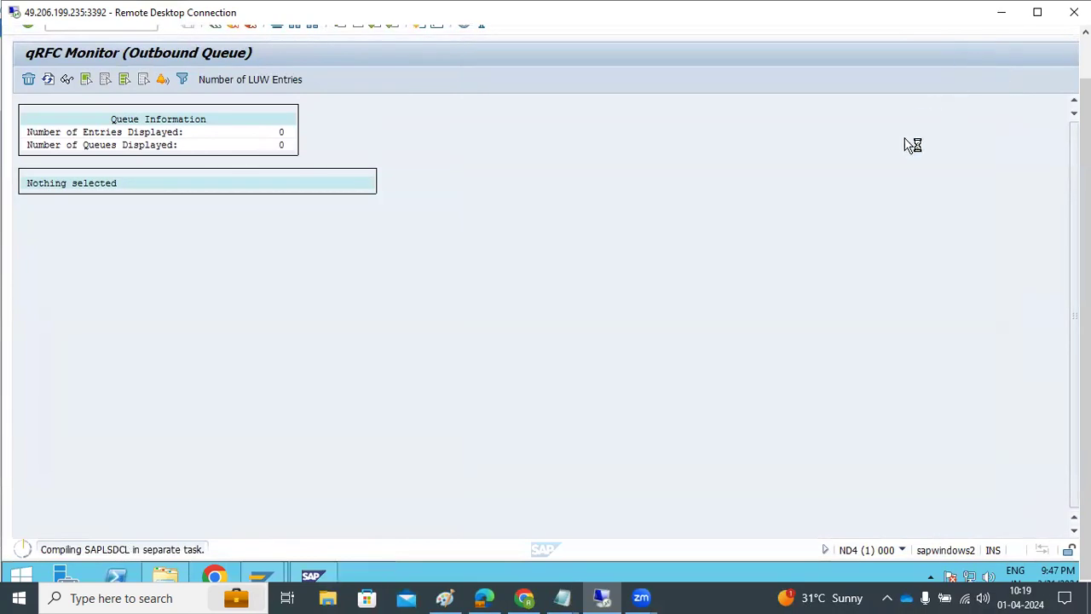
click(444, 598)
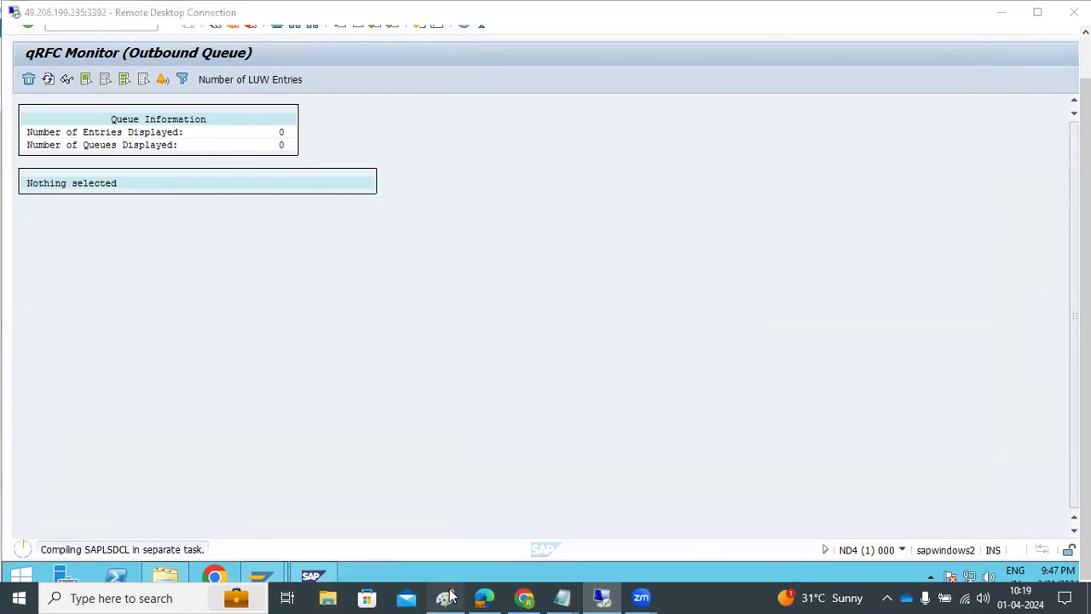
Step: Add item 11: take the full Db backup before you start the SUM procedure
click(785, 459)
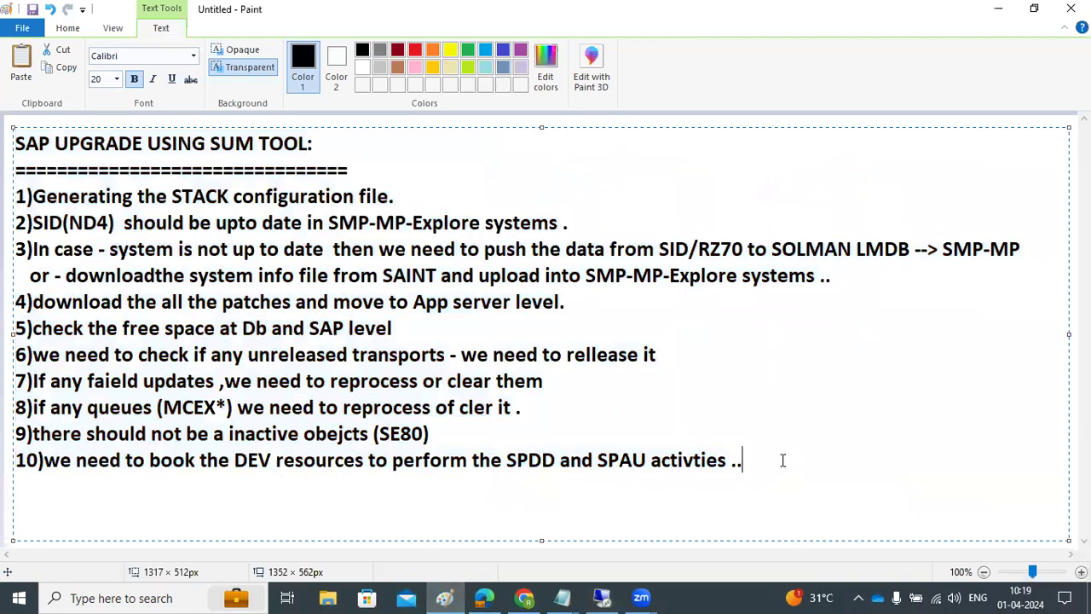
key(Return)
text(11)Take the f)
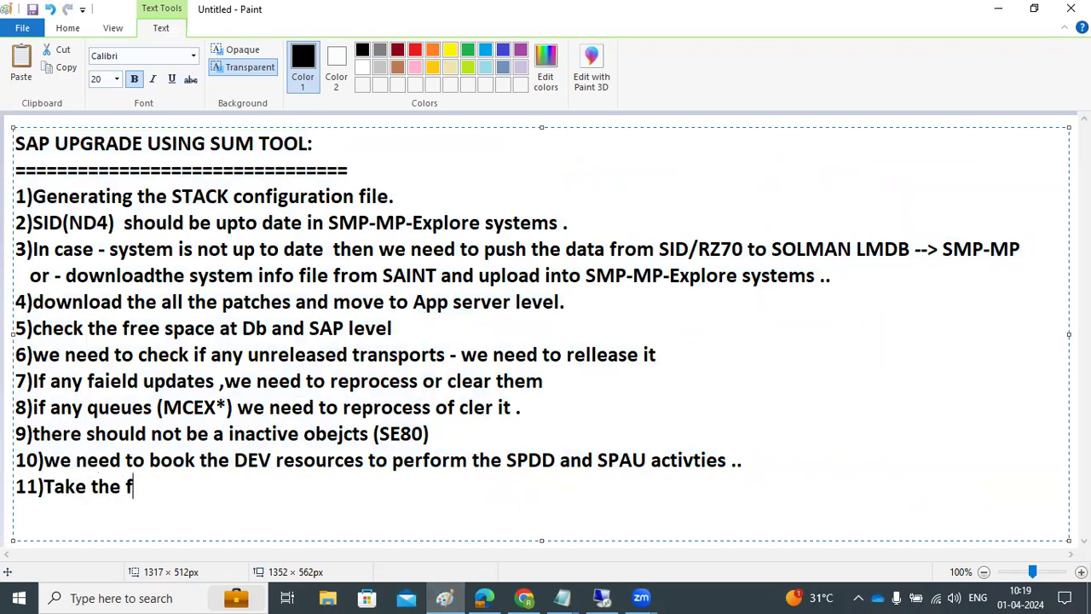
text(ull Db back)
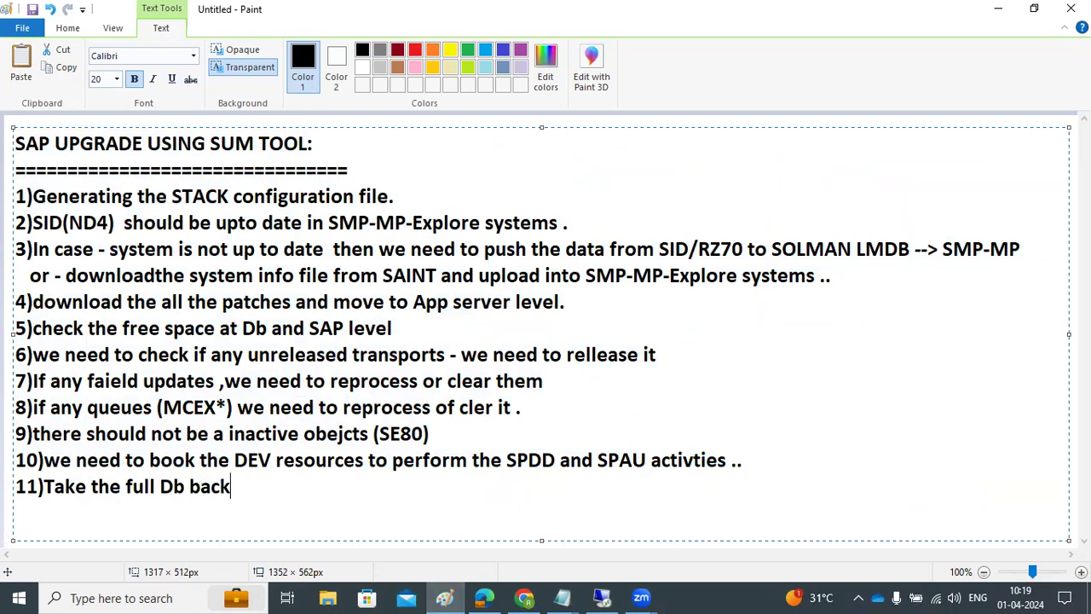
text(up before)
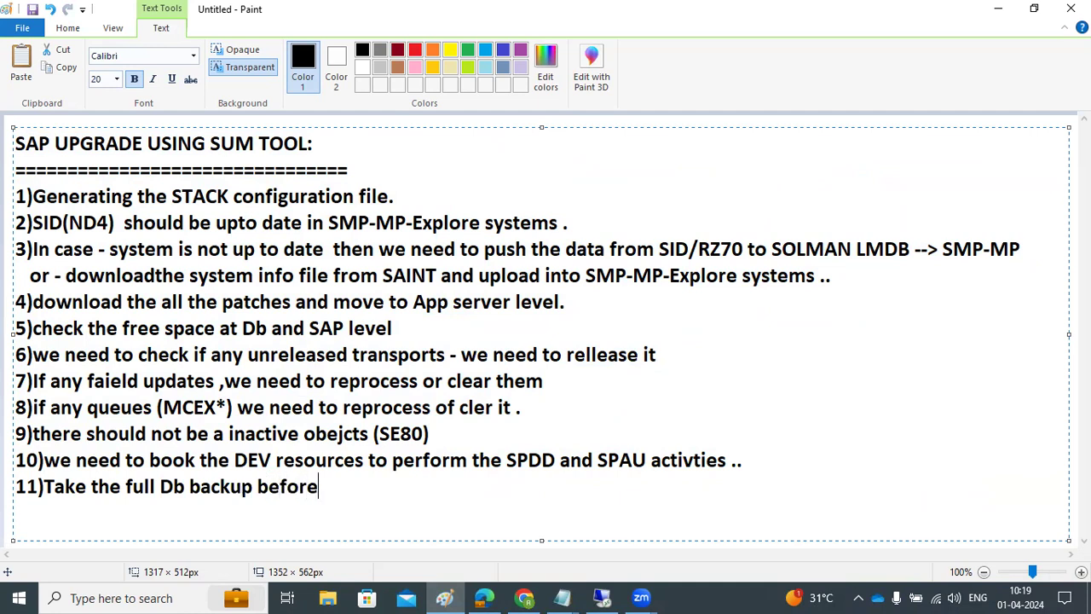
text( you start)
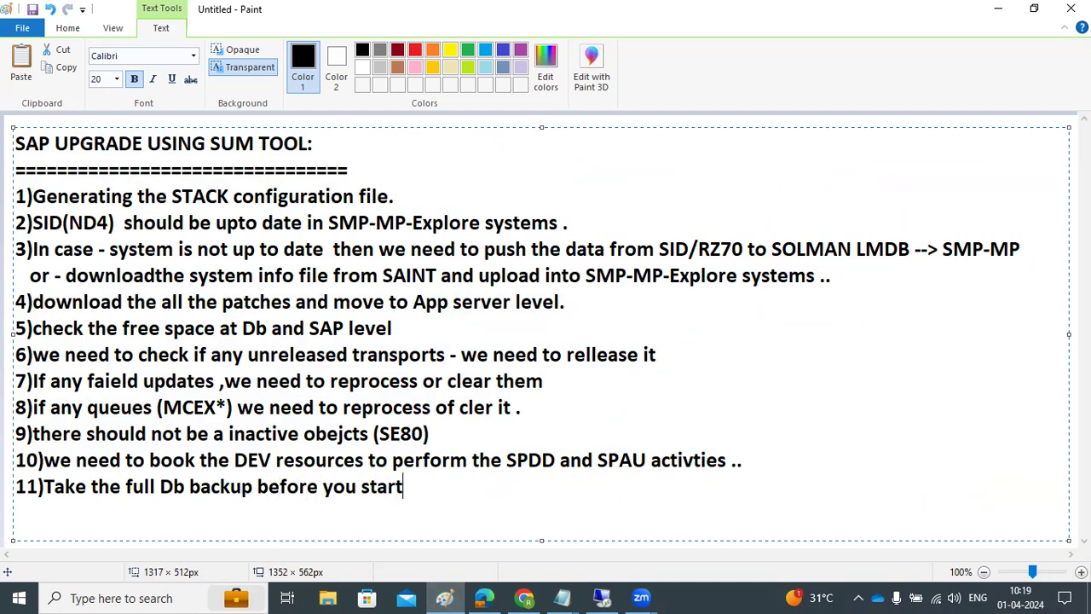
text( the SUM)
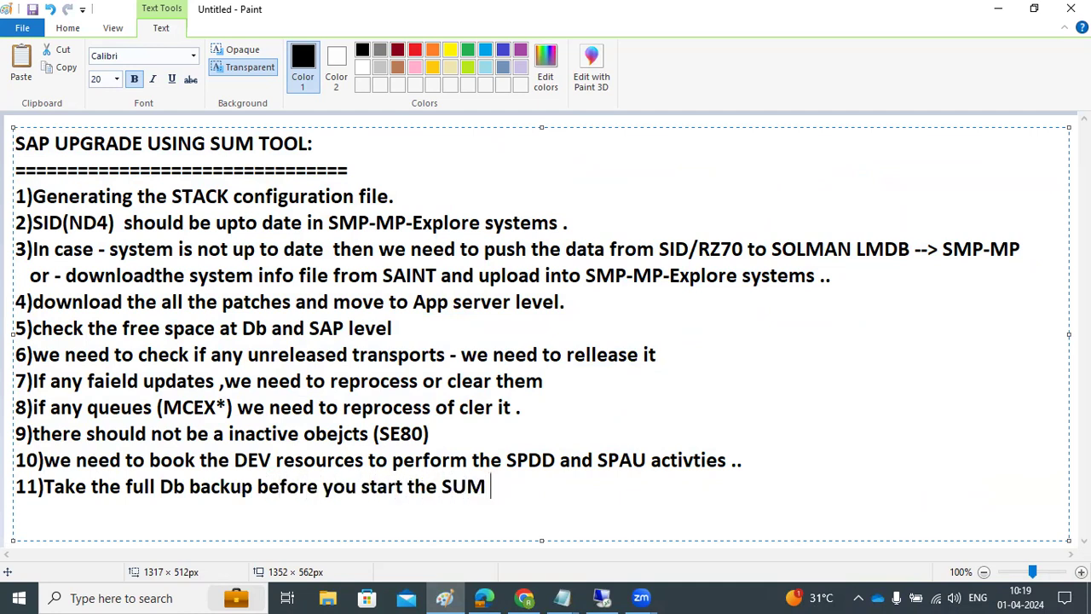
text( procedure ..)
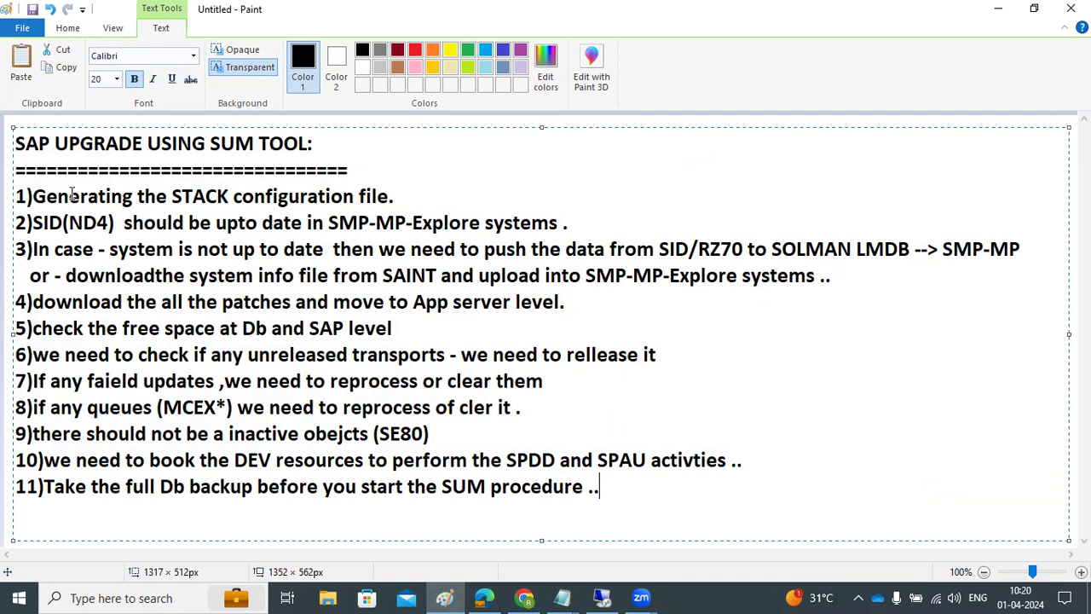
drag(34, 196, 586, 230)
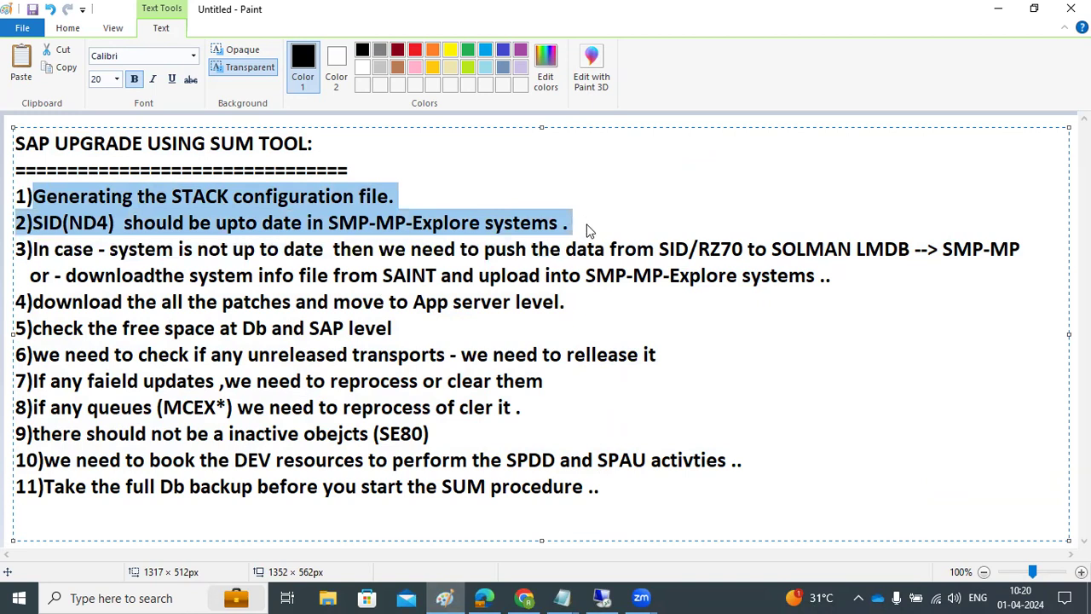
Step: Dismiss the browser warning and list SE80 Inactive Objects for all users (*)
click(602, 597)
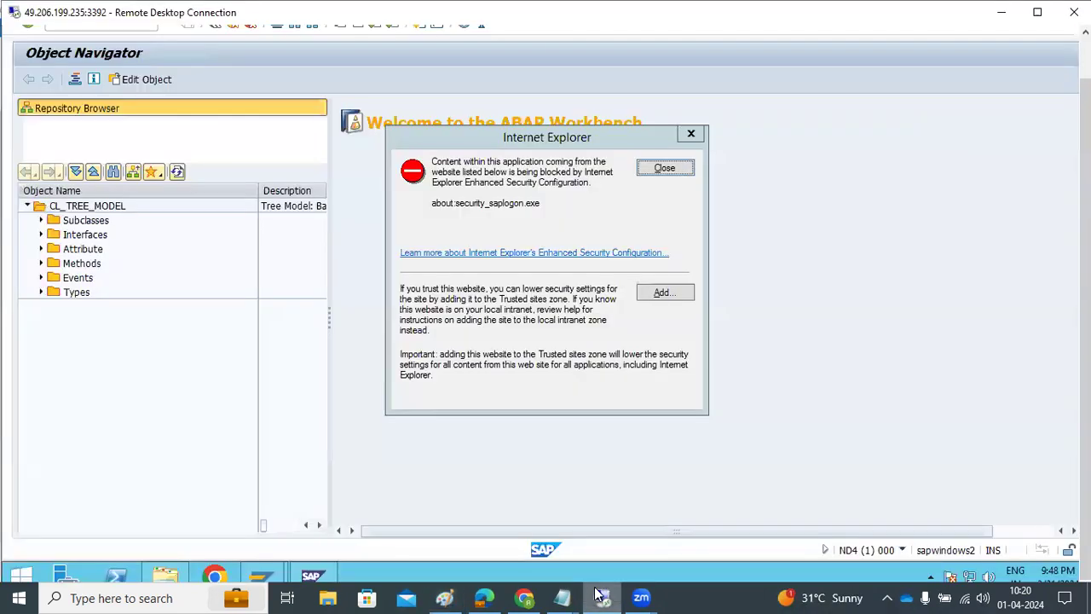
click(656, 172)
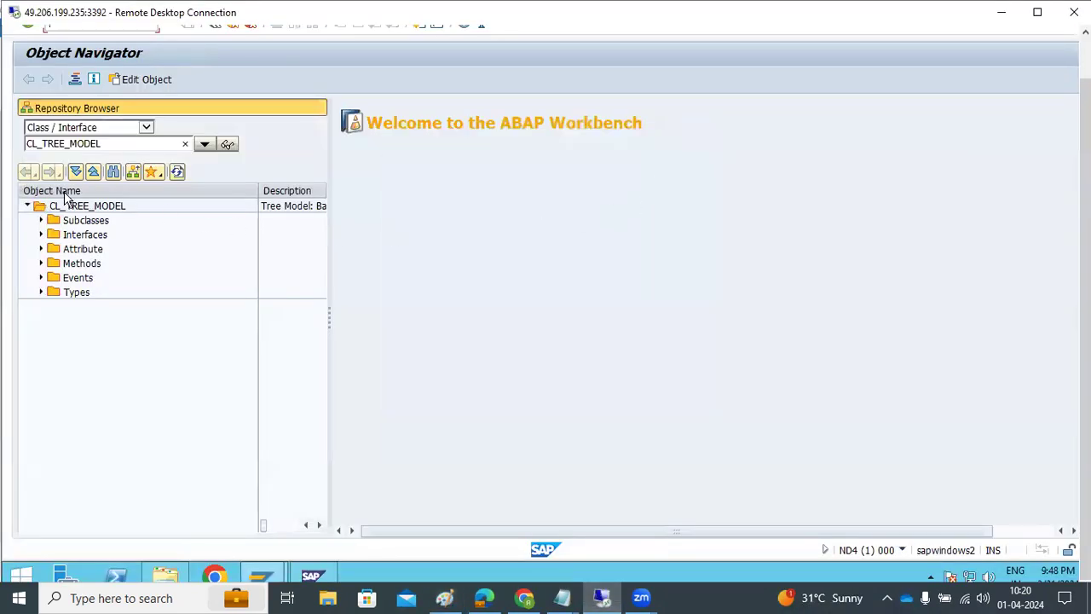
click(146, 128)
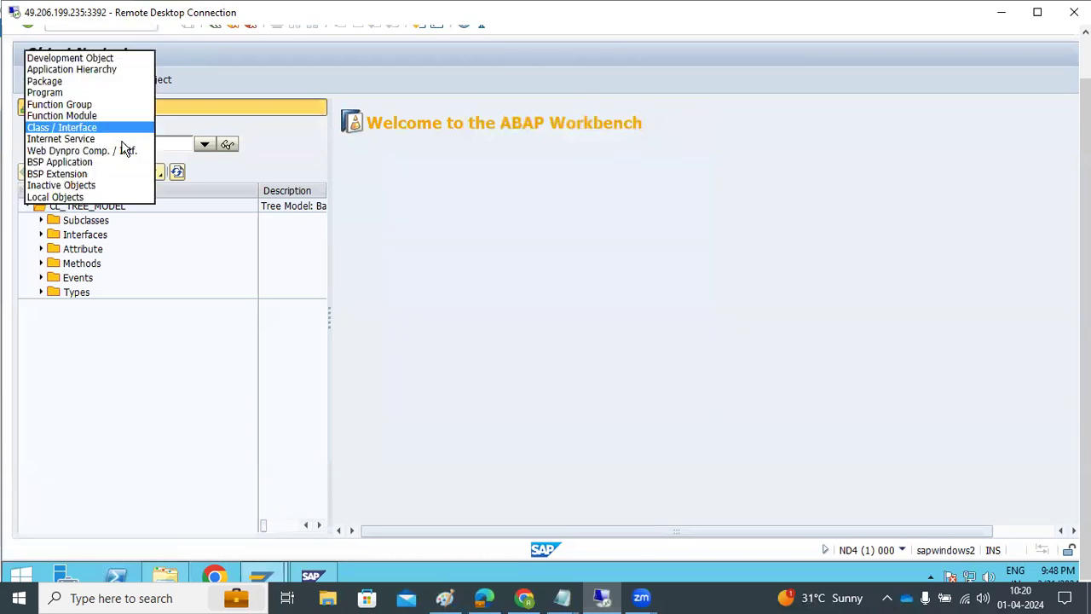
click(99, 185)
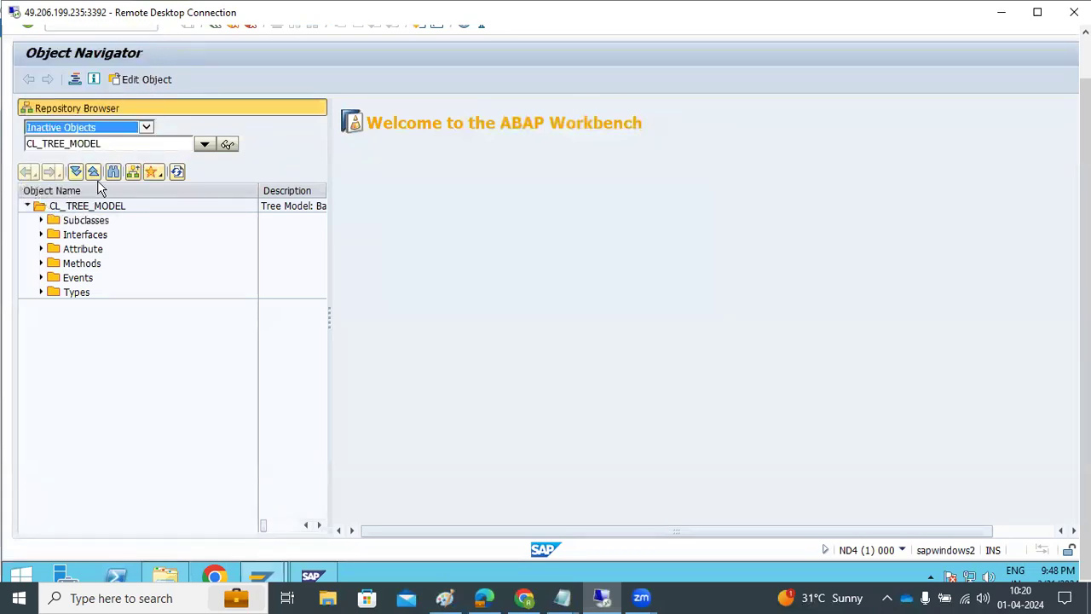
click(184, 145)
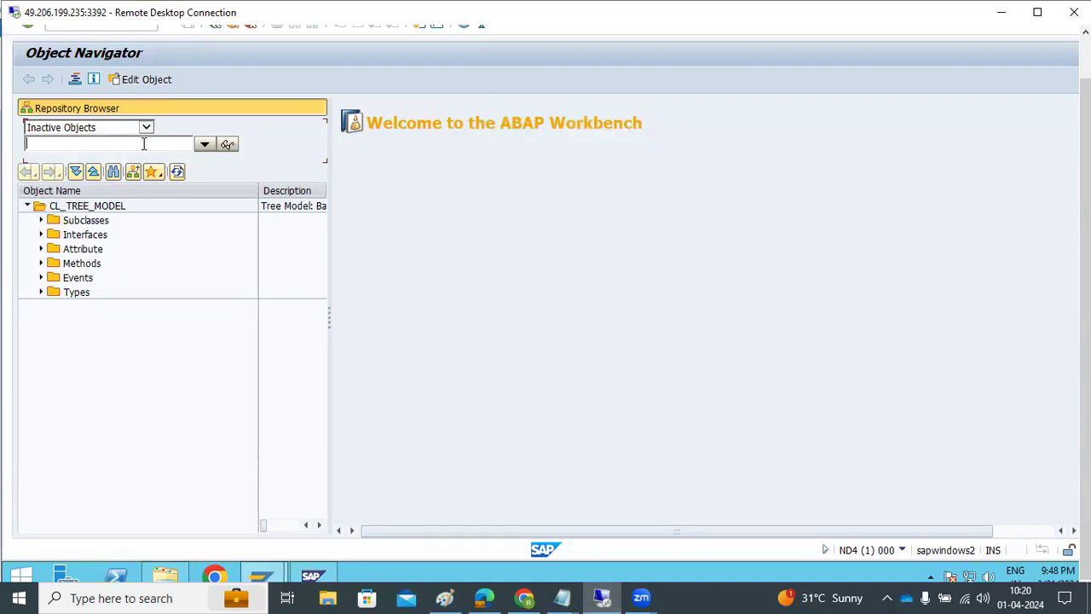
text(*)
key(Return)
Step: Reopen the object type list, then return to the Paint checklist
click(144, 144)
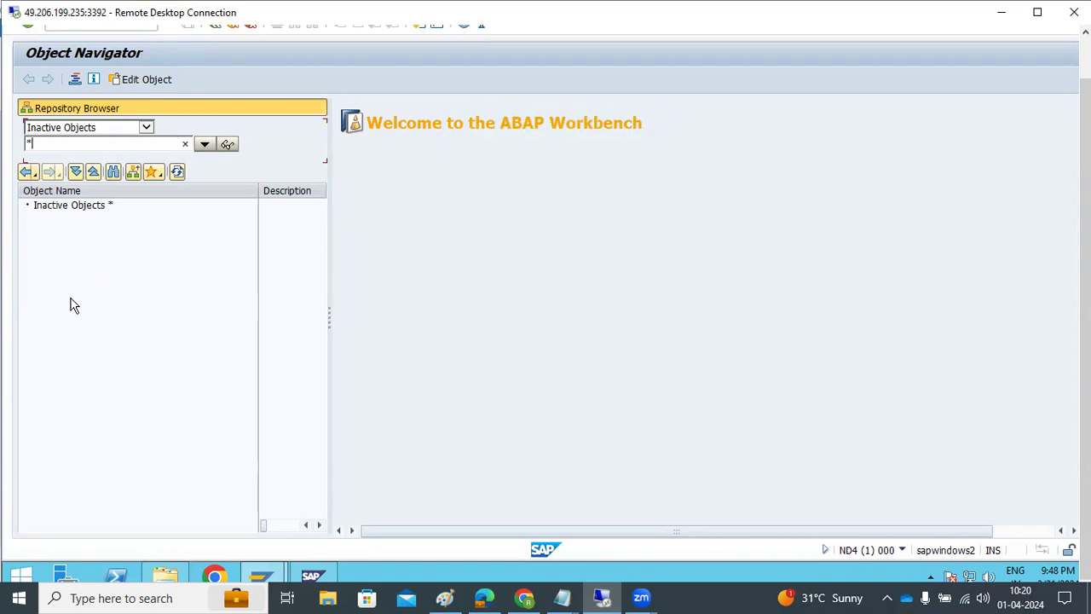
click(145, 127)
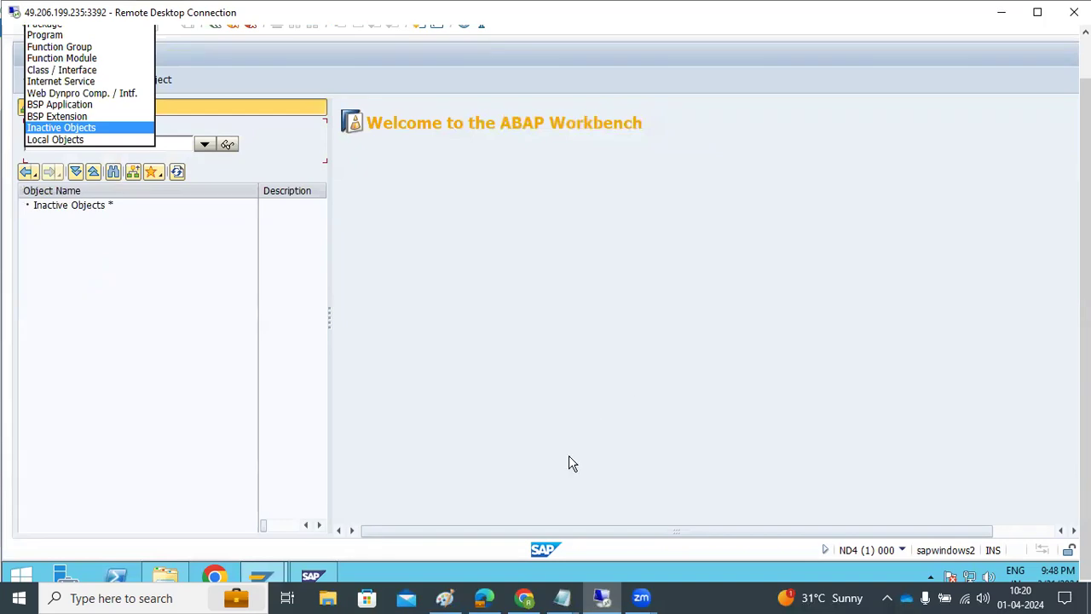
click(602, 596)
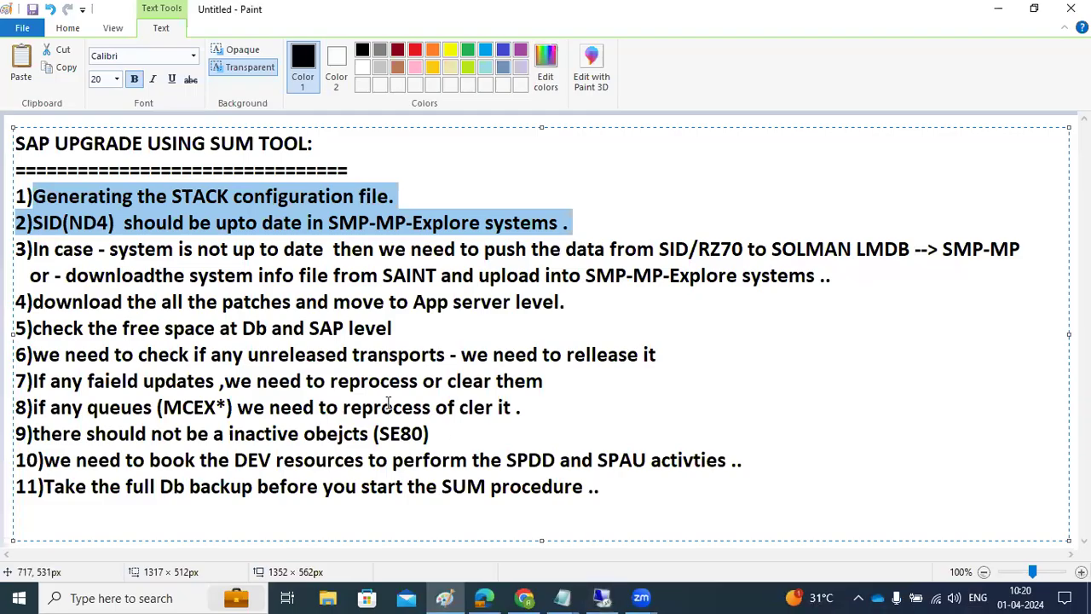
click(53, 202)
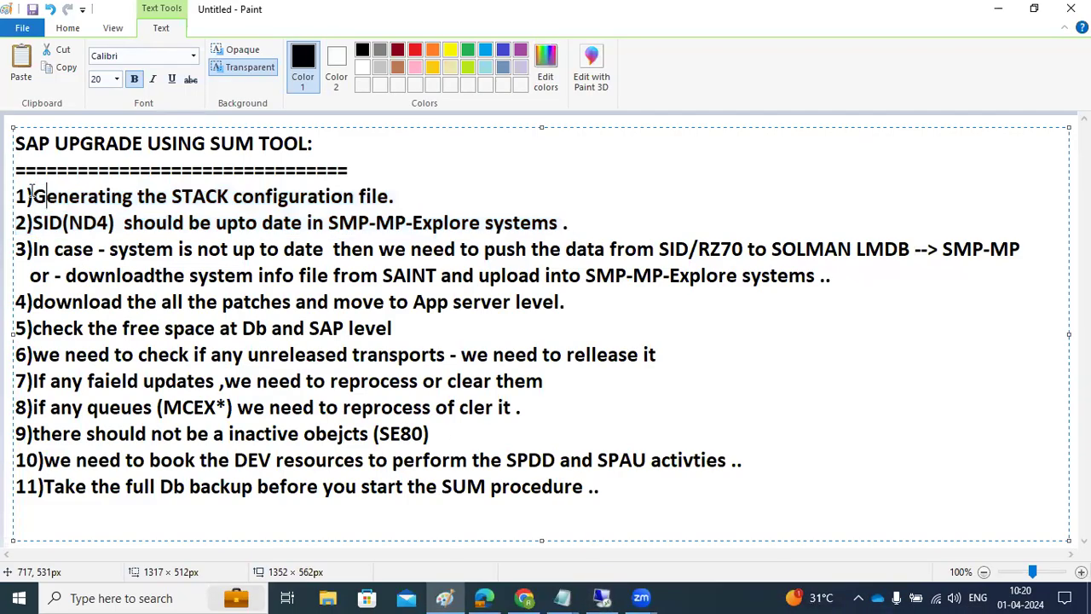
drag(26, 196, 700, 249)
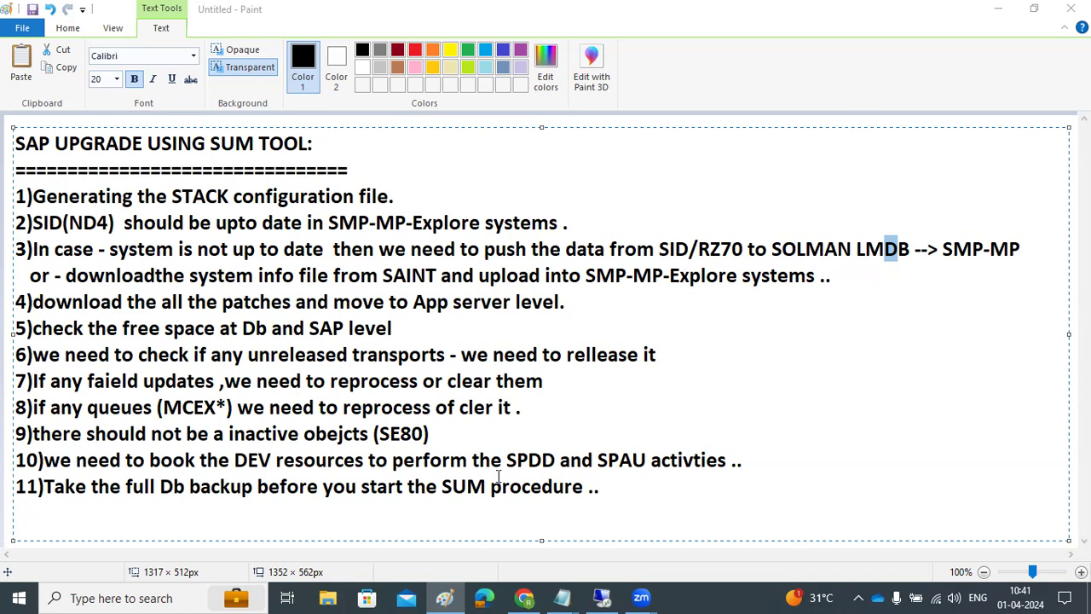
Step: Start a new blank Paint window and draw a large text box at the top left
right_click(444, 598)
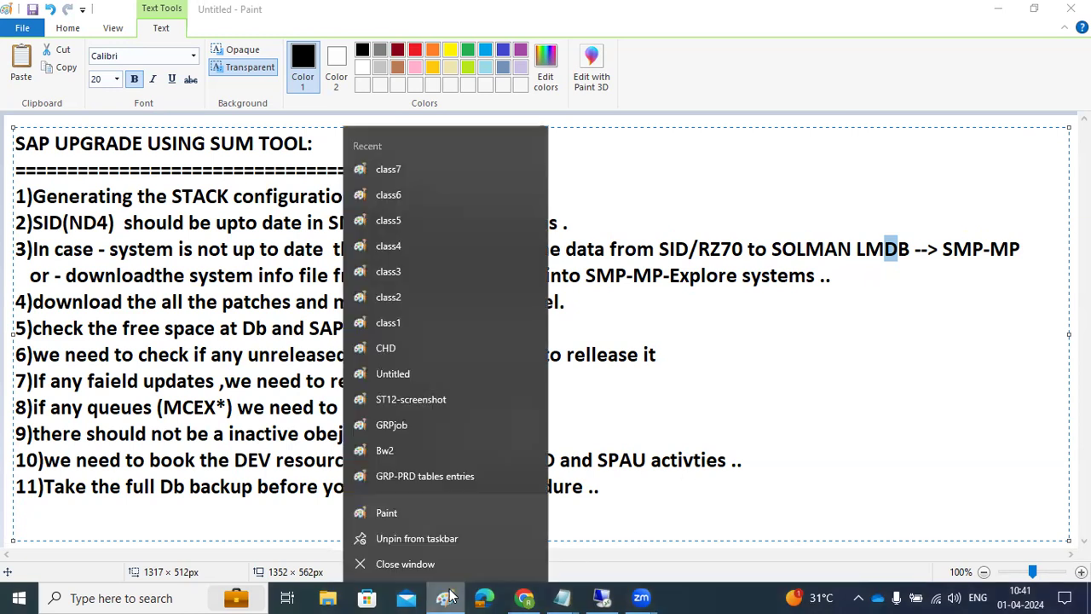
click(385, 515)
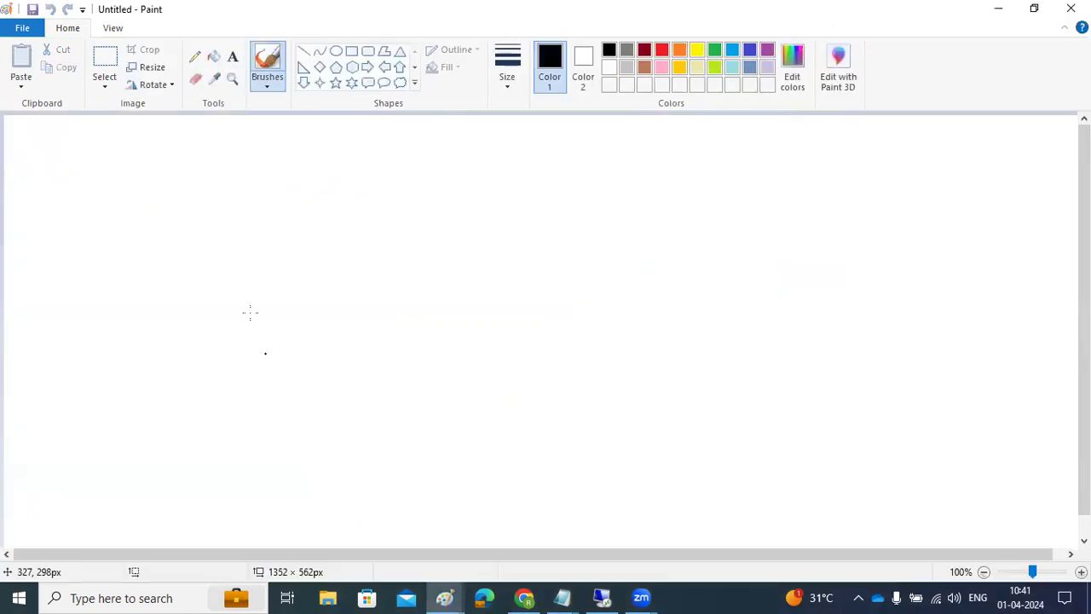
click(232, 56)
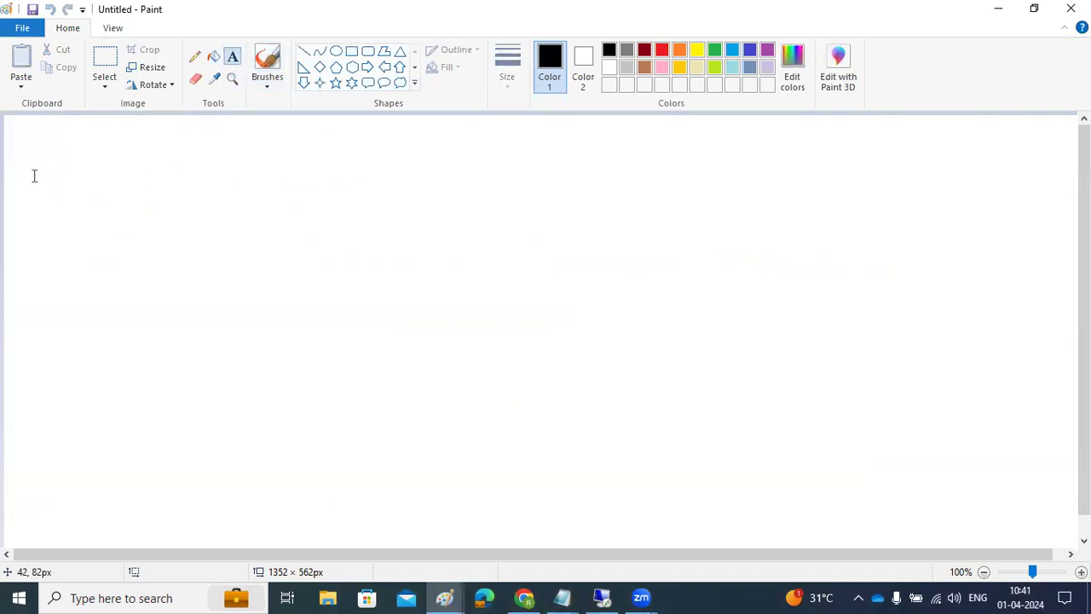
drag(29, 139, 497, 306)
drag(565, 314, 712, 345)
Step: Write the two-line note 'SUM 1.1 = SAP NW 7.5 below' and 'SUM 2.0 = SAP NW 7.5 + sbove', then highlight both lines
text(SUM 1.1)
key(Return)
text(SUM 2)
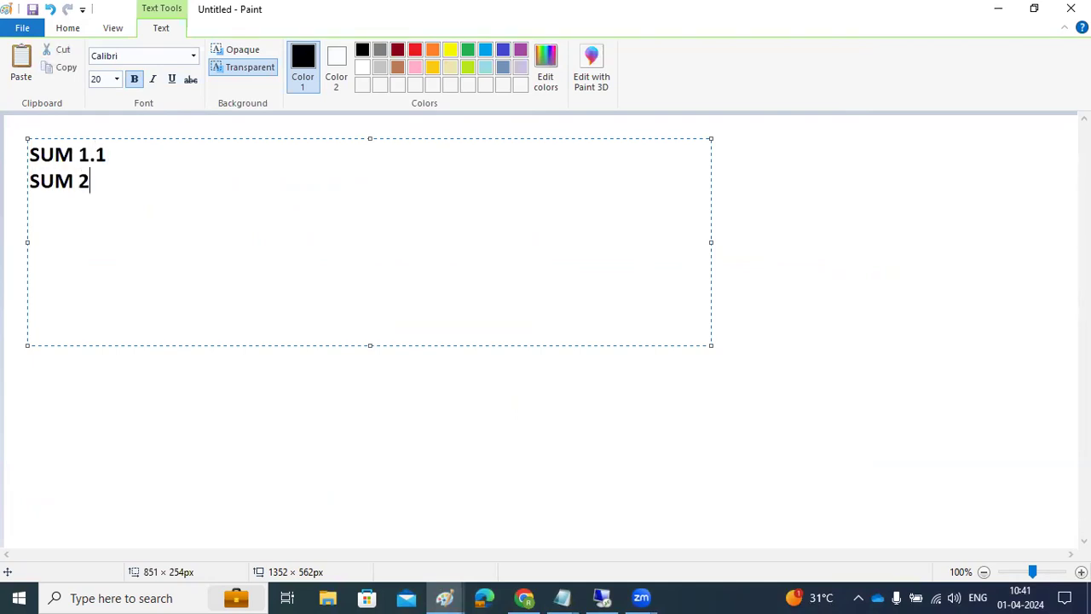
text(.0)
text(SAP NW )
text(7)
text(.5)
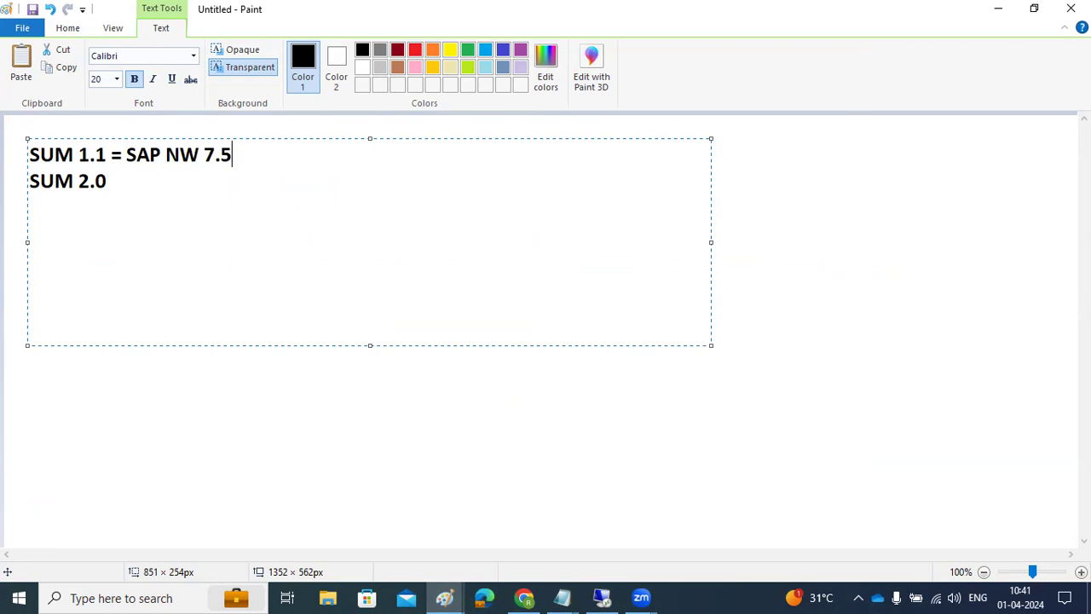
text( below)
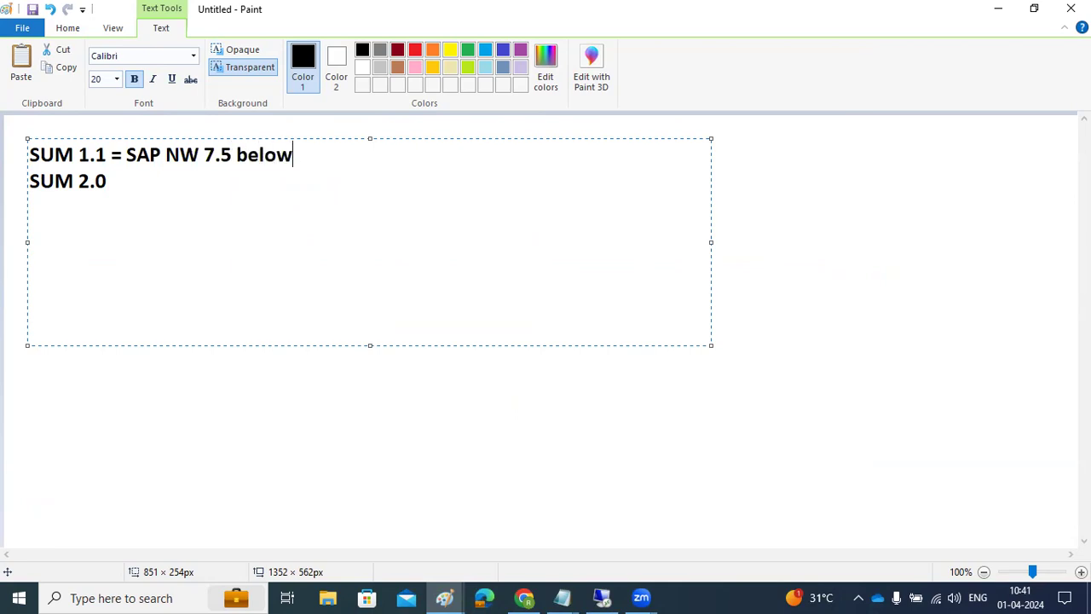
click(163, 177)
text(= SAP NW )
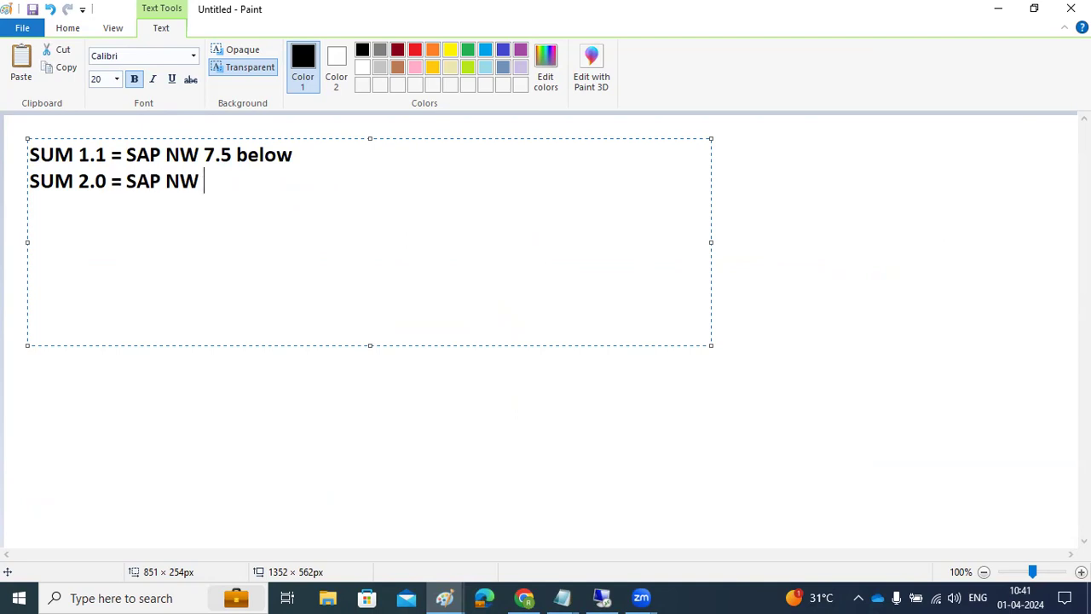
text(7.5 + sbove)
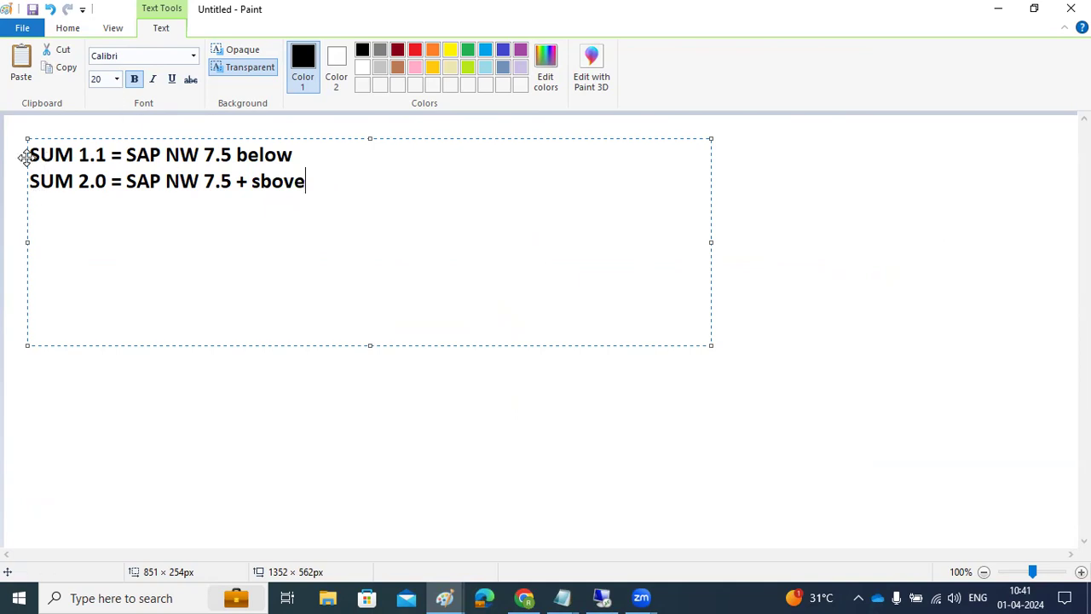
mouse_move(31, 155)
mouse_down()
mouse_move(139, 179)
mouse_move(317, 192)
mouse_up()
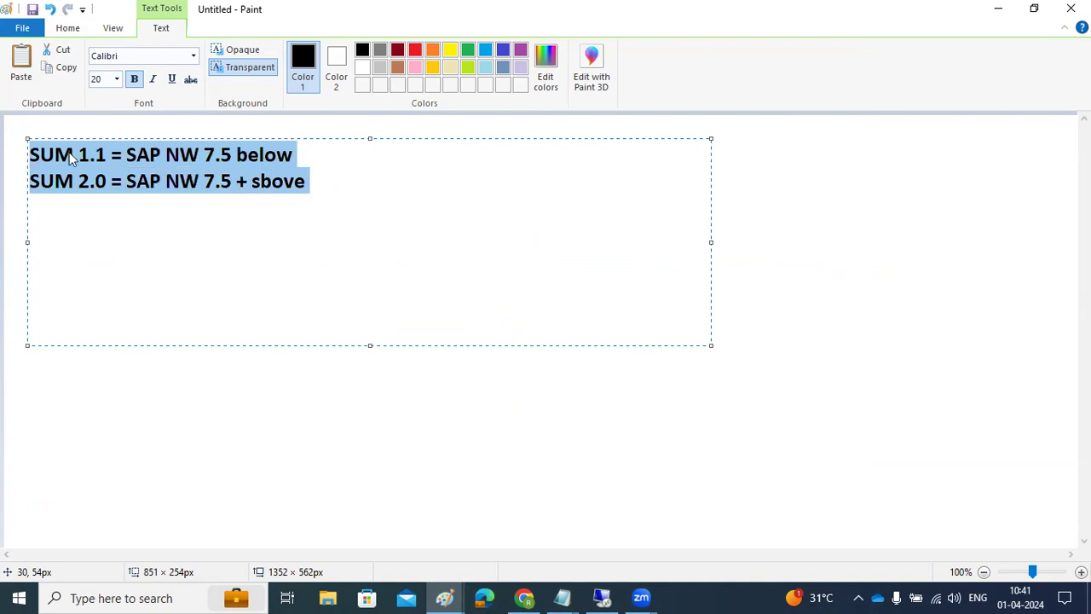
click(31, 154)
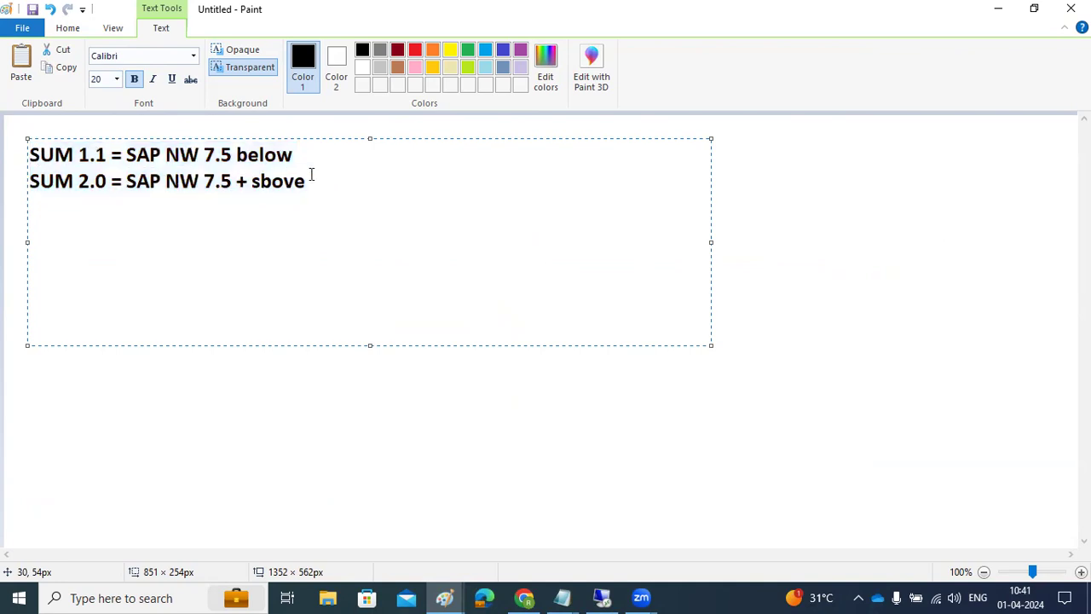
drag(329, 189, 19, 163)
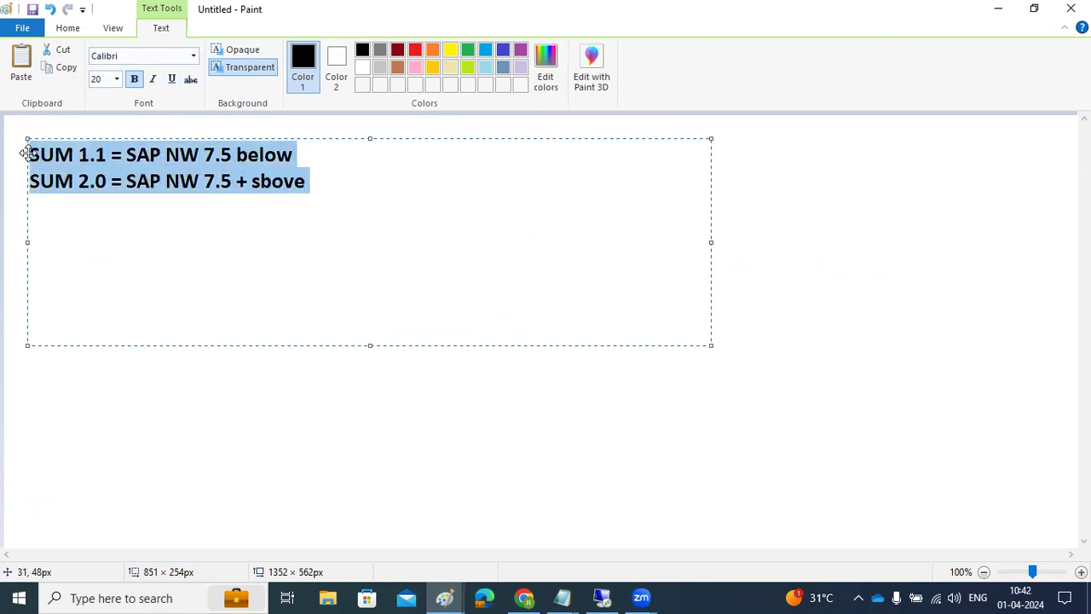
Step: Close the remote SAP management console without saving, close SAP Logon, and return to Paint
click(562, 597)
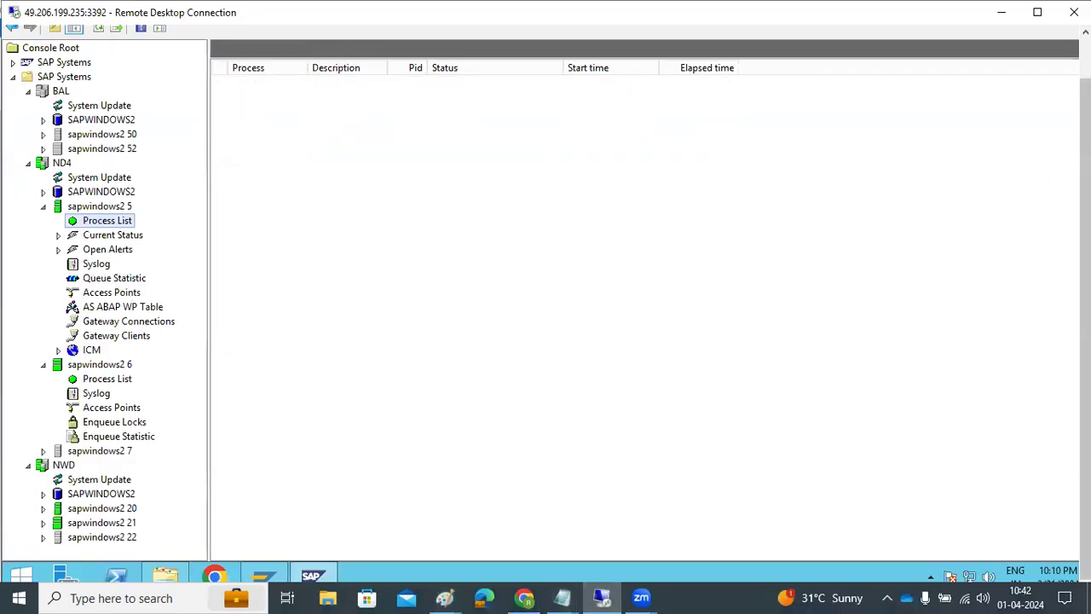
click(1072, 34)
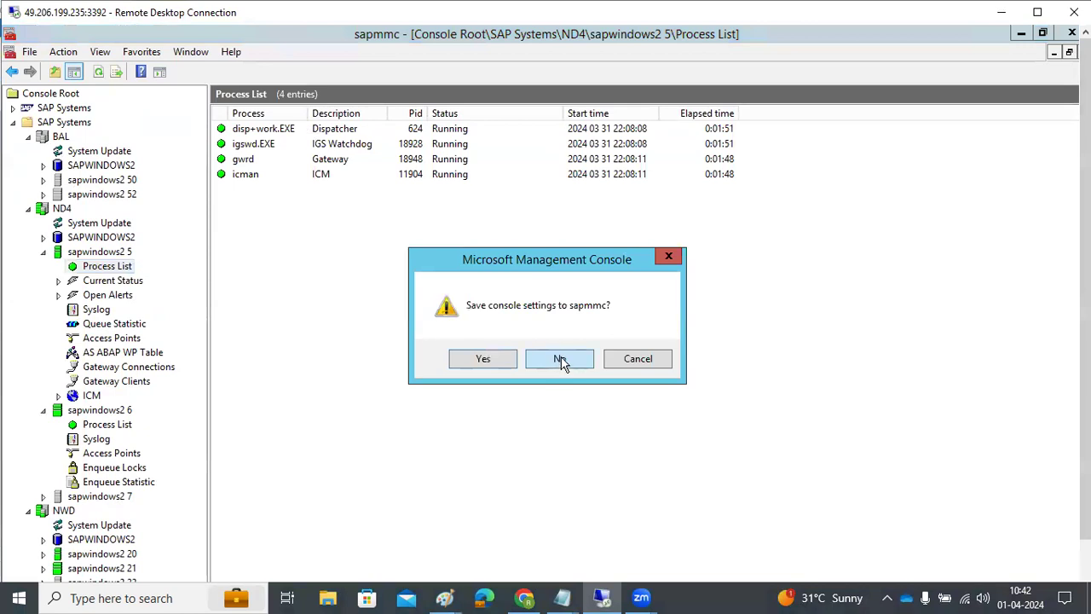
click(559, 359)
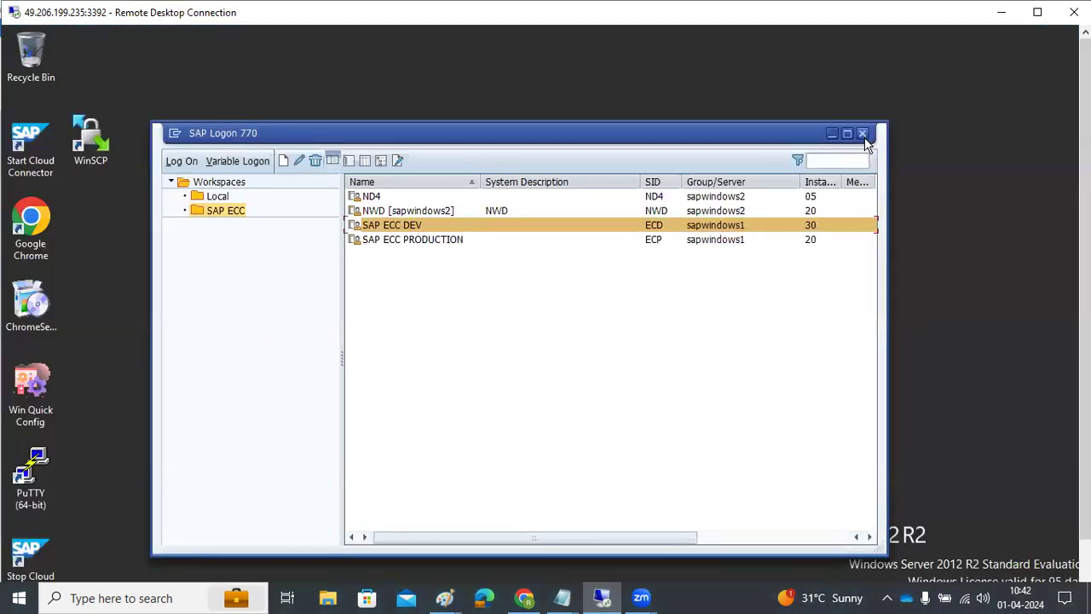
click(863, 134)
click(1002, 12)
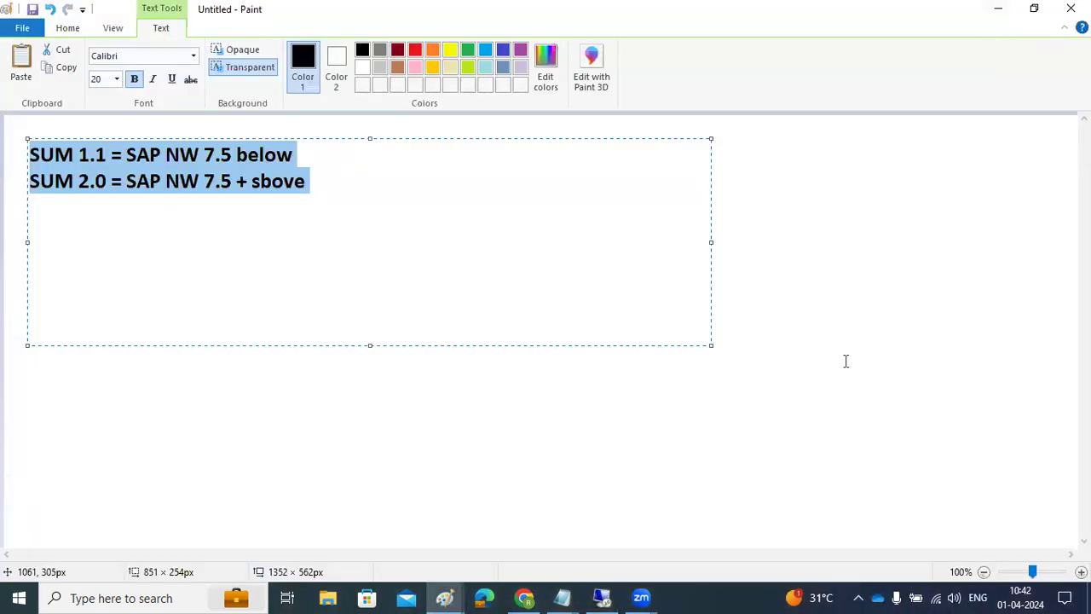
Step: Commit the SUM note, start a second text box with 'SUM tool -', then go back to the remote server
click(419, 417)
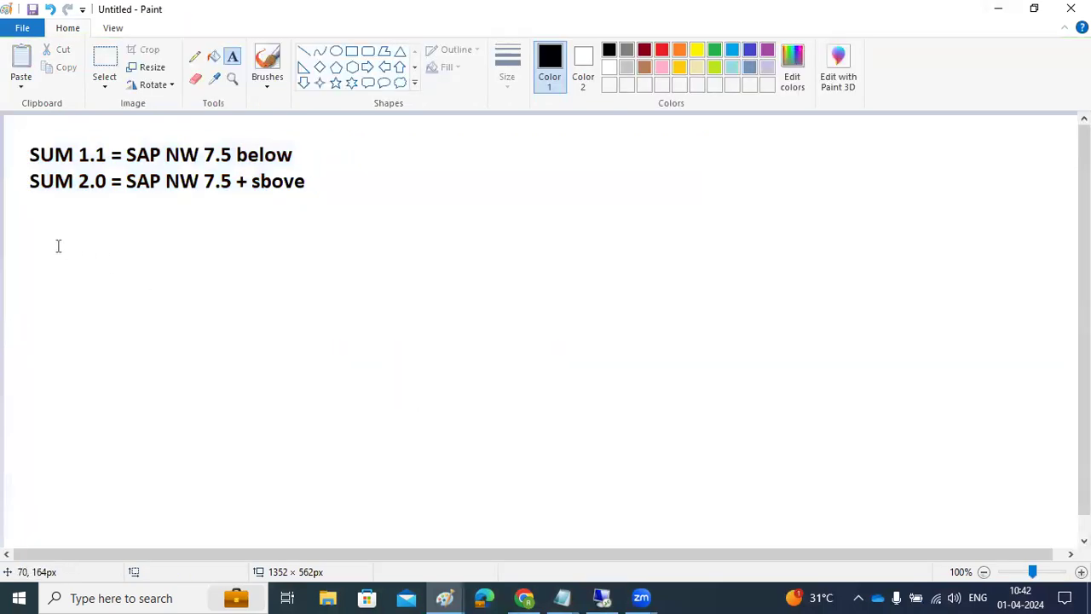
drag(39, 213, 921, 435)
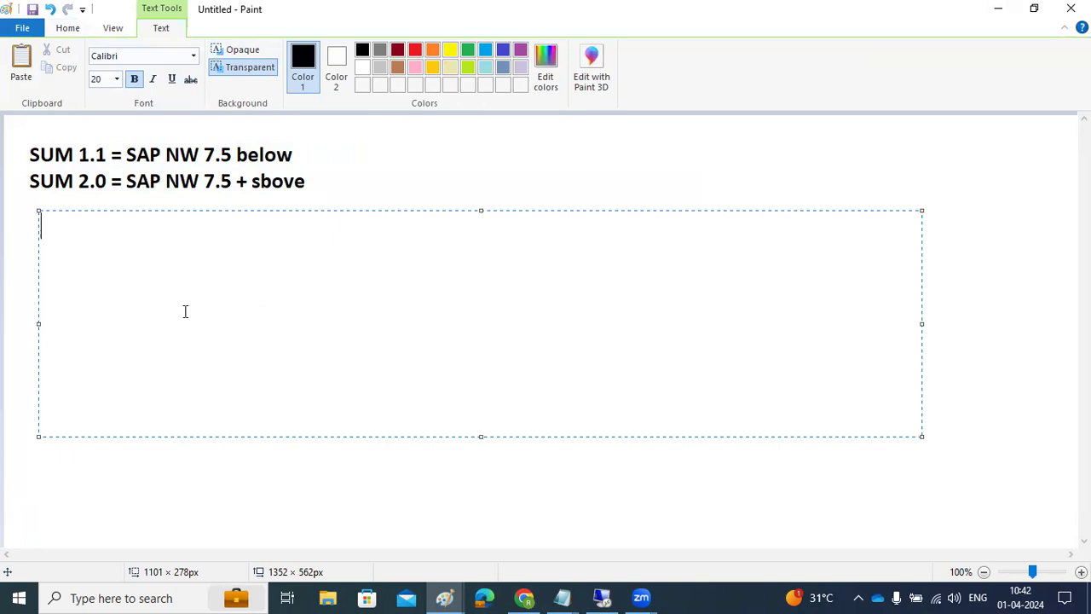
text(SUM tool)
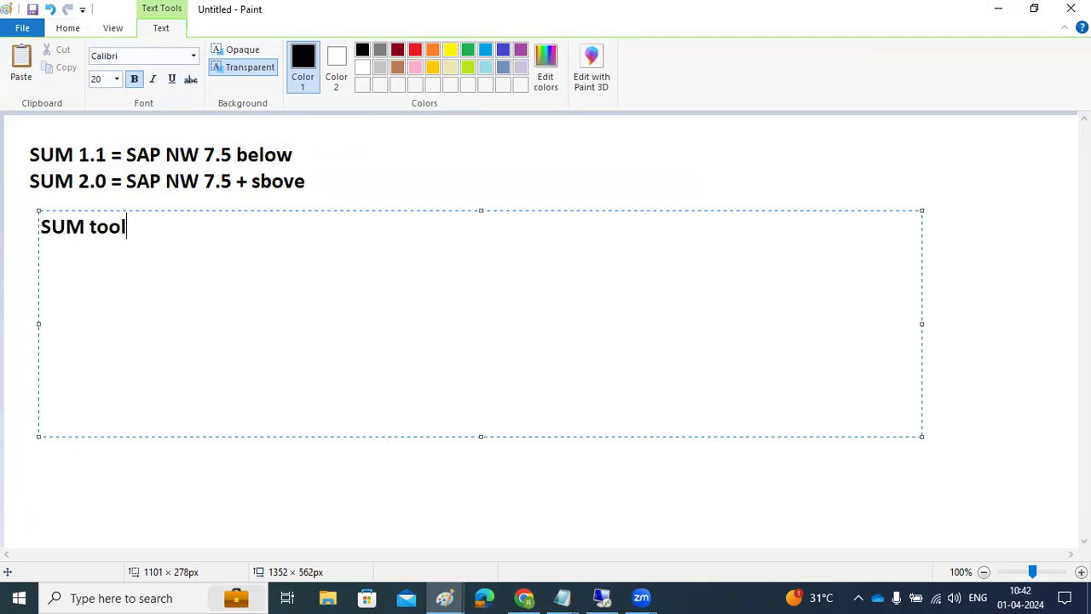
text( -)
key(BackSpace)
key(BackSpace)
key(BackSpace)
key(BackSpace)
key(BackSpace)
key(BackSpace)
key(BackSpace)
key(BackSpace)
key(BackSpace)
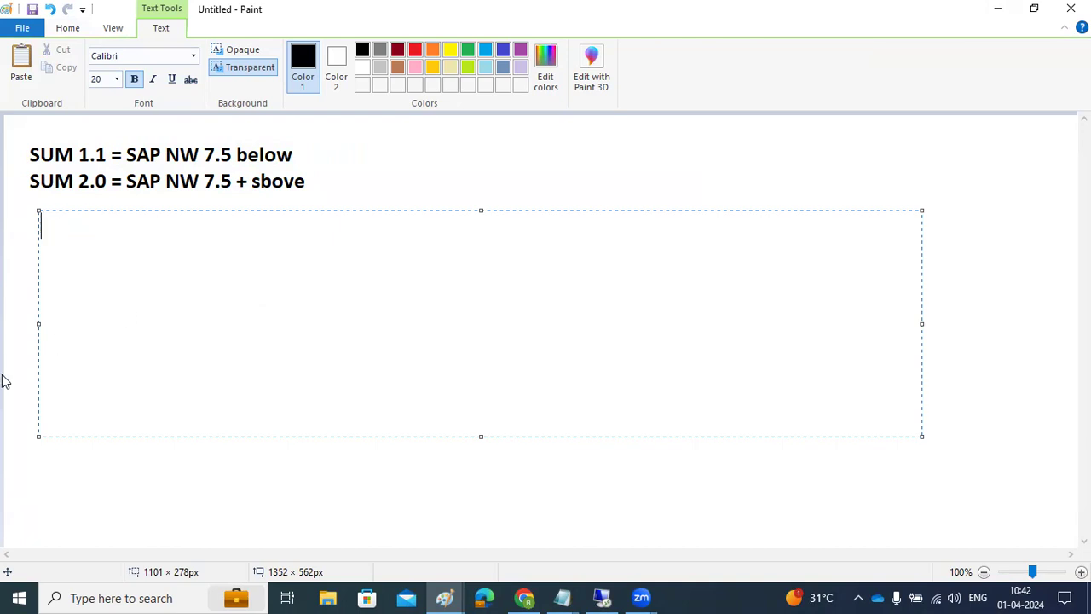
click(599, 595)
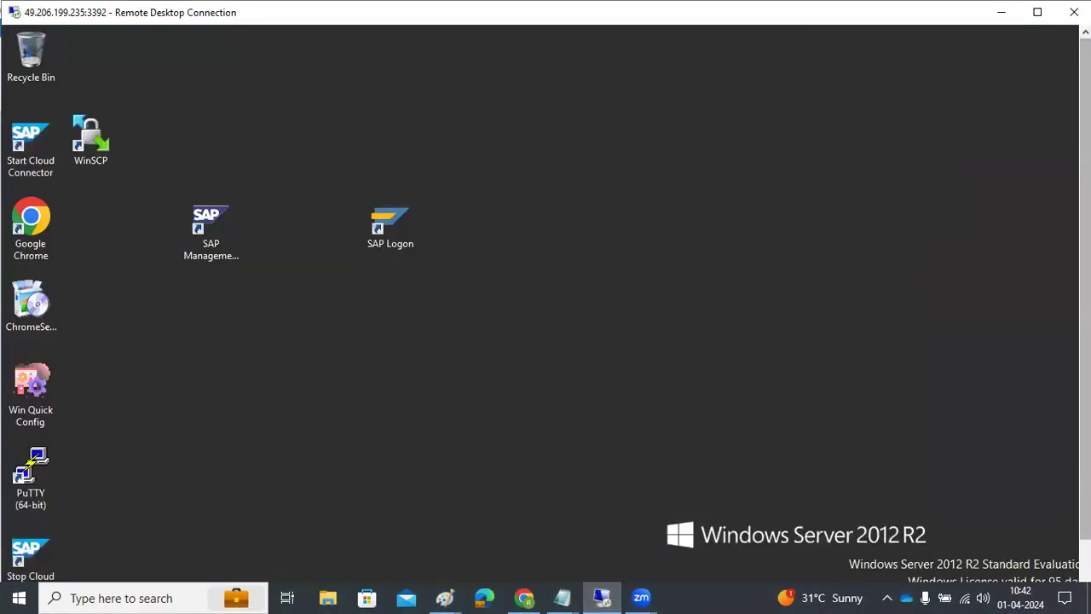
click(164, 578)
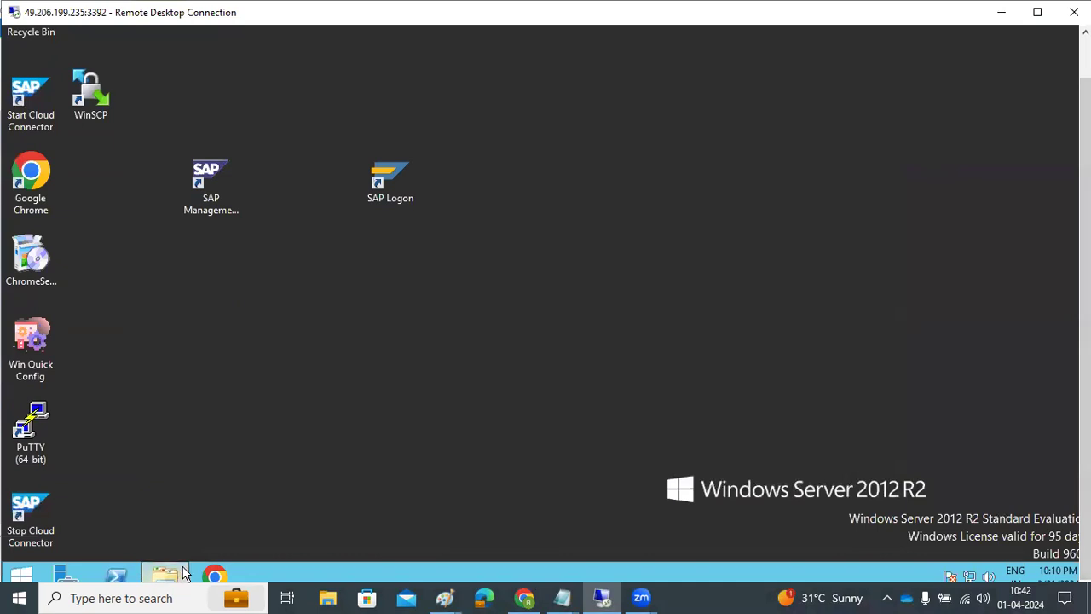
click(846, 219)
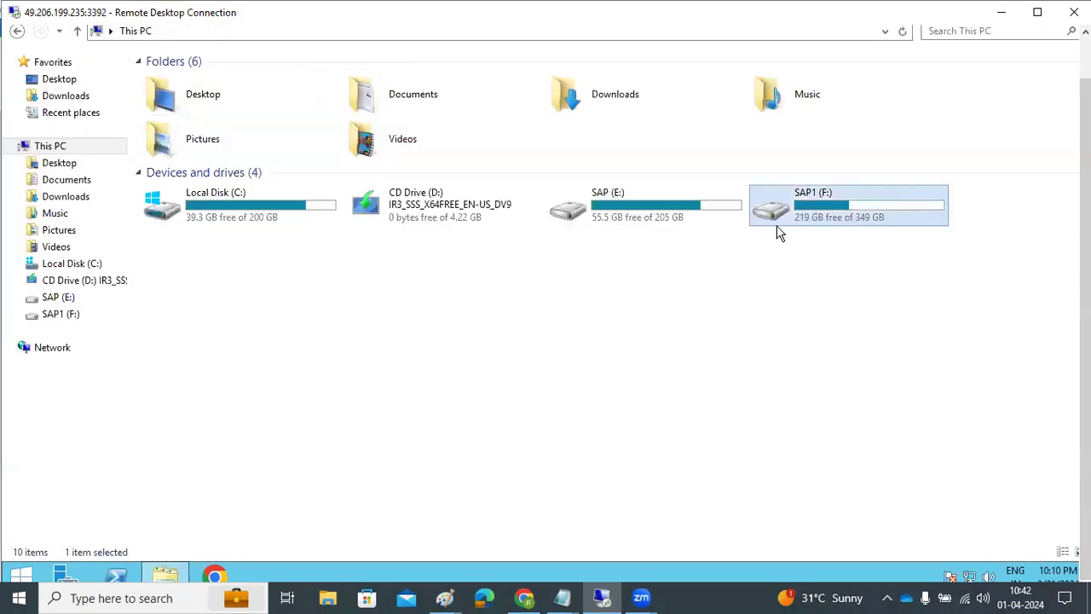
double_click(621, 214)
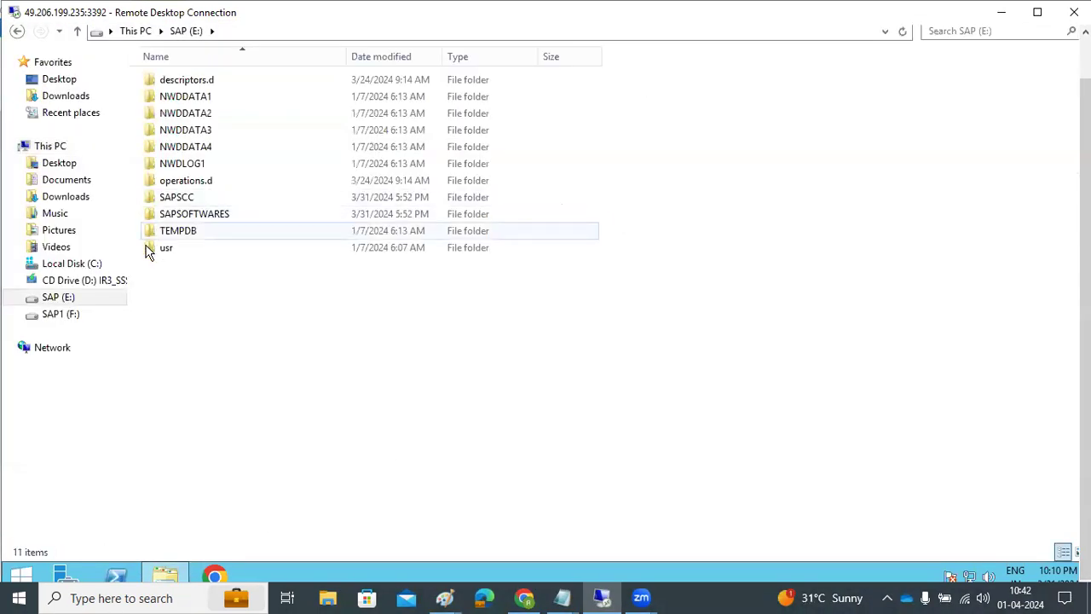
double_click(176, 249)
key(Return)
double_click(171, 101)
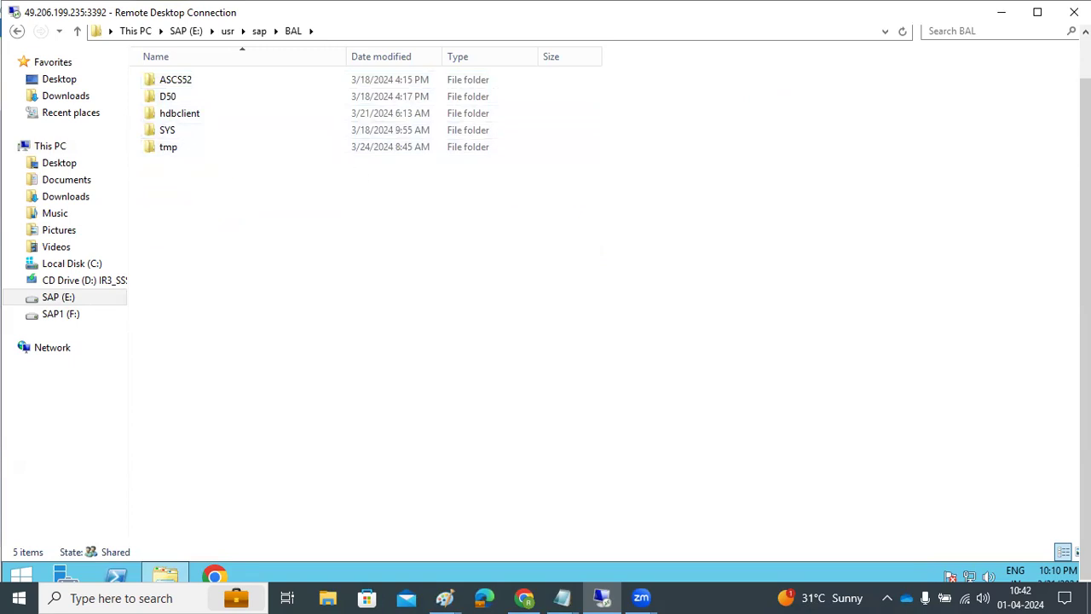
click(259, 76)
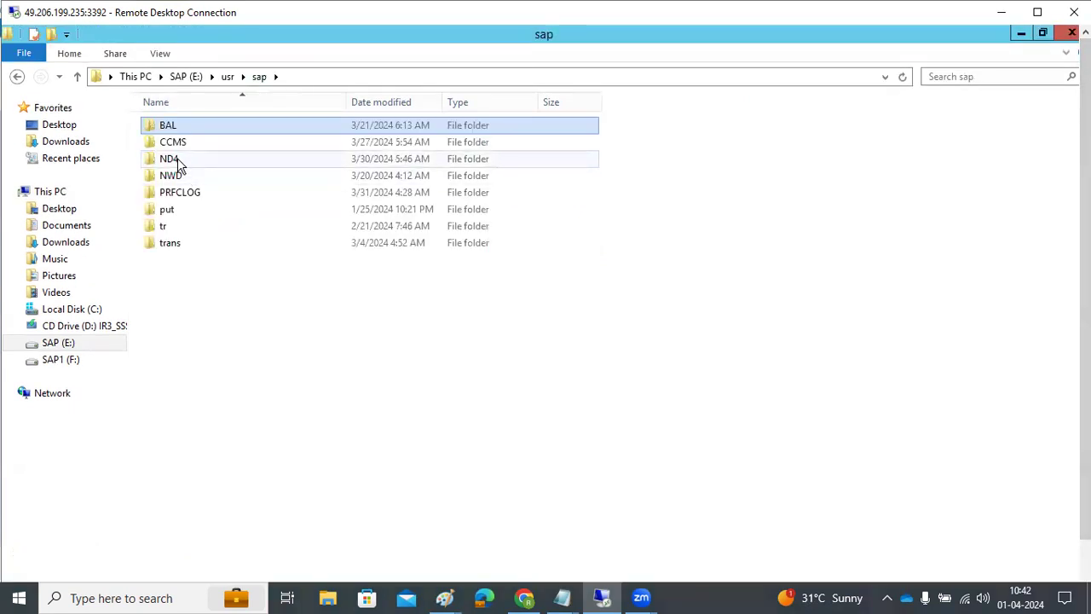
click(184, 179)
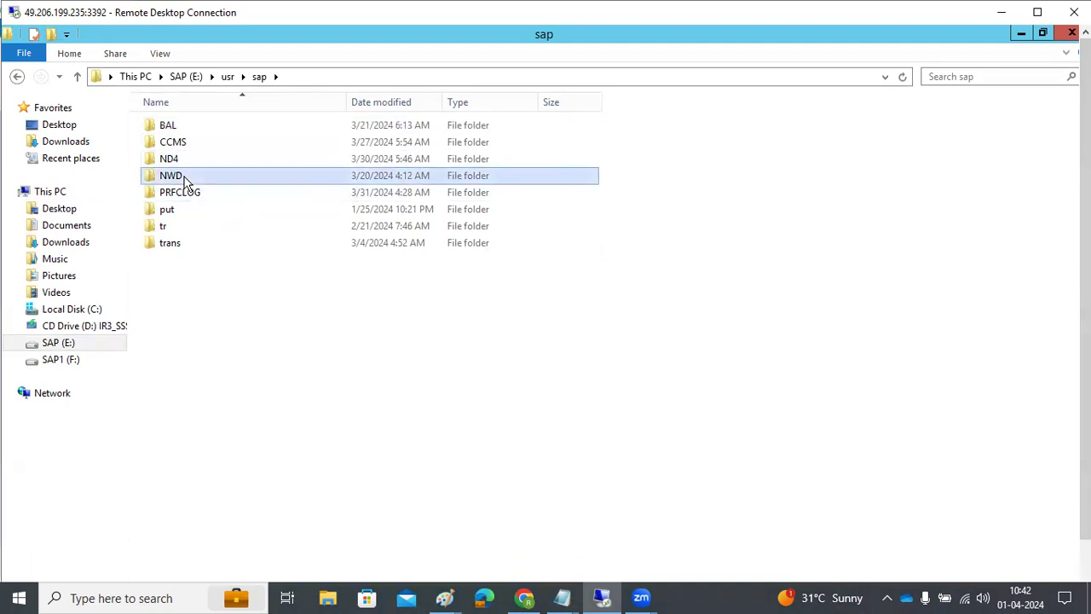
double_click(184, 179)
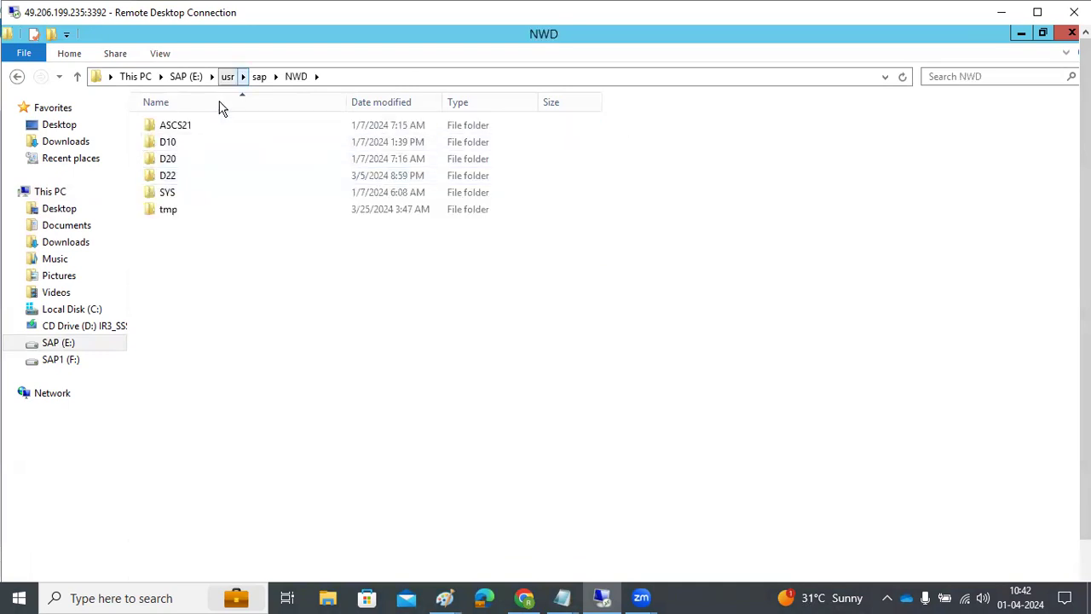
click(260, 75)
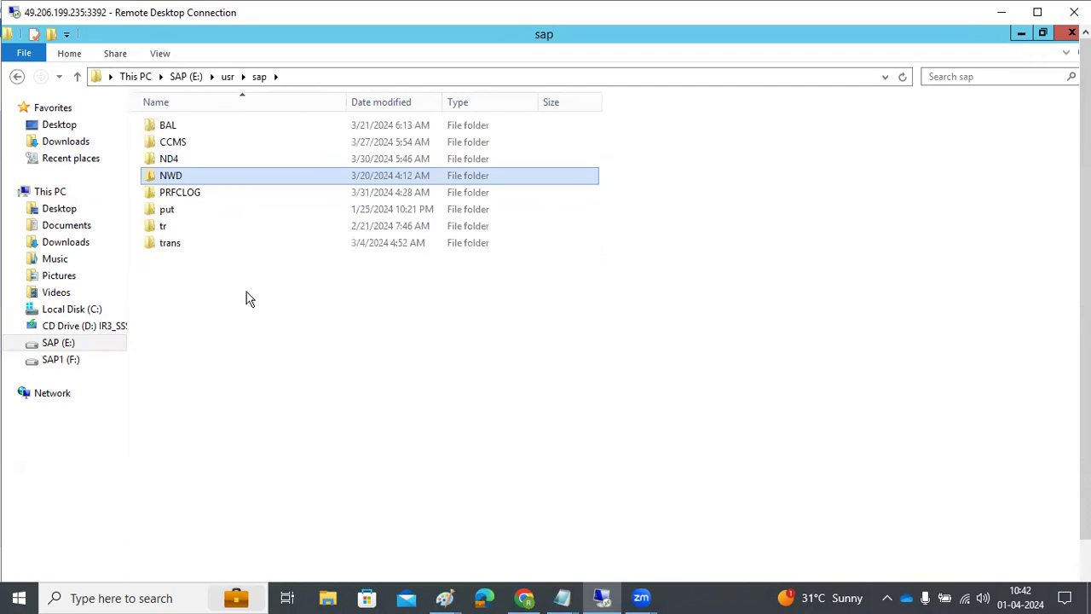
click(61, 360)
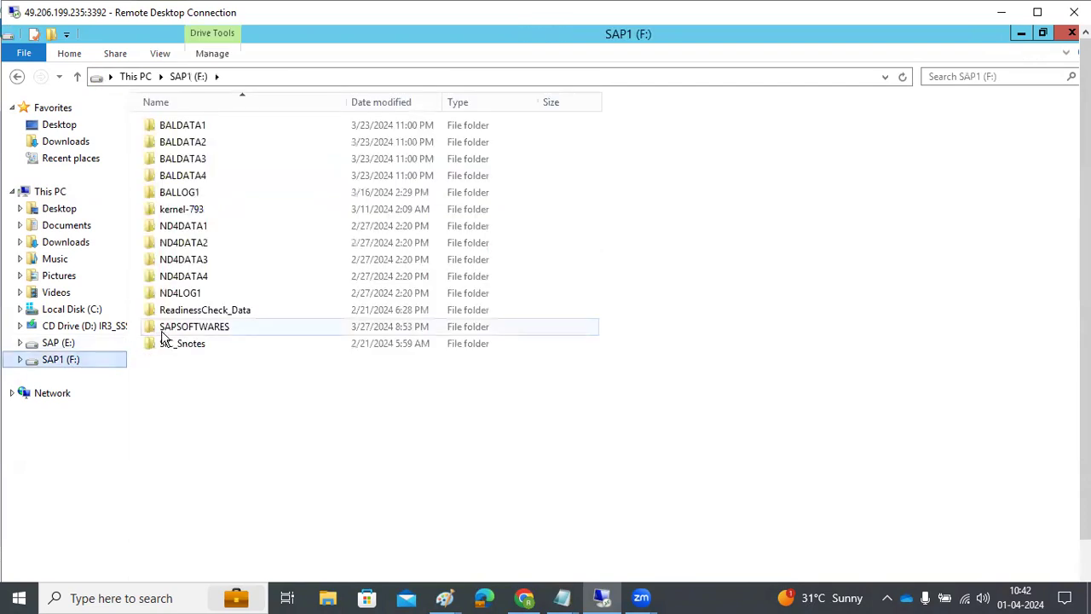
double_click(189, 331)
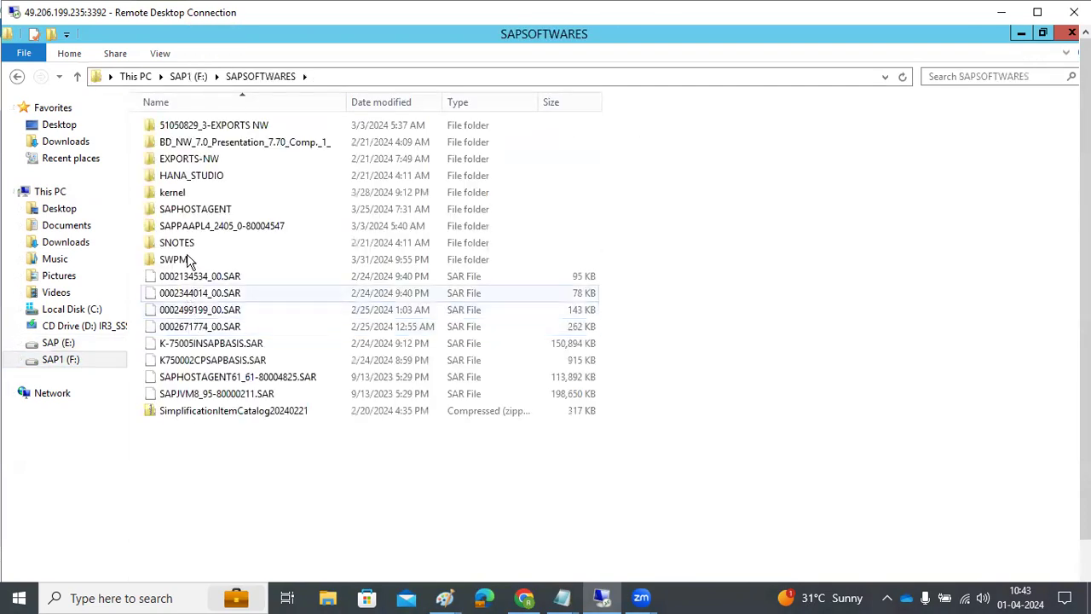
click(60, 343)
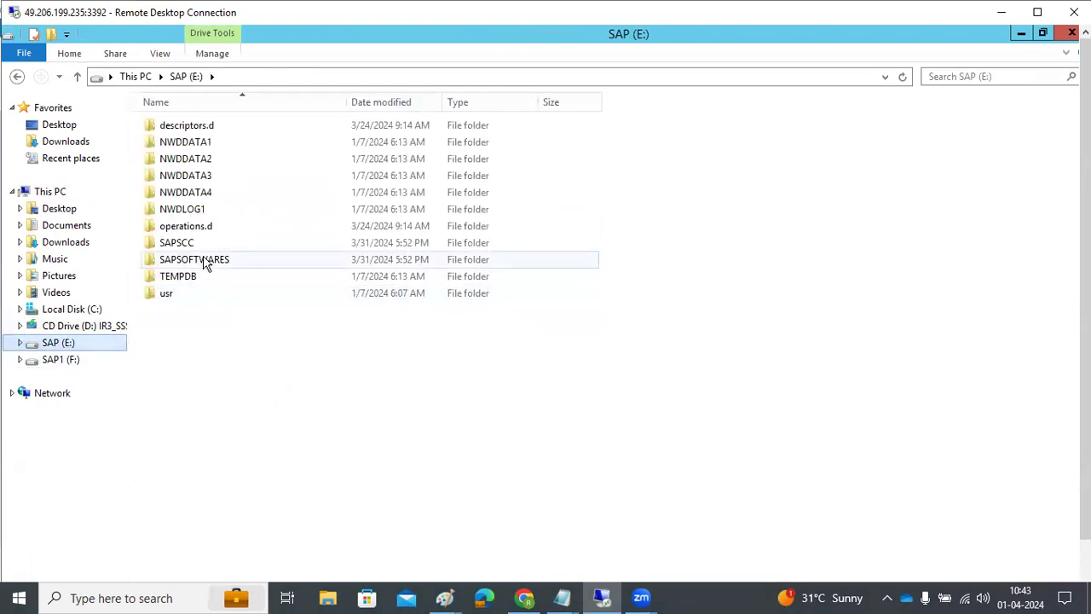
double_click(204, 261)
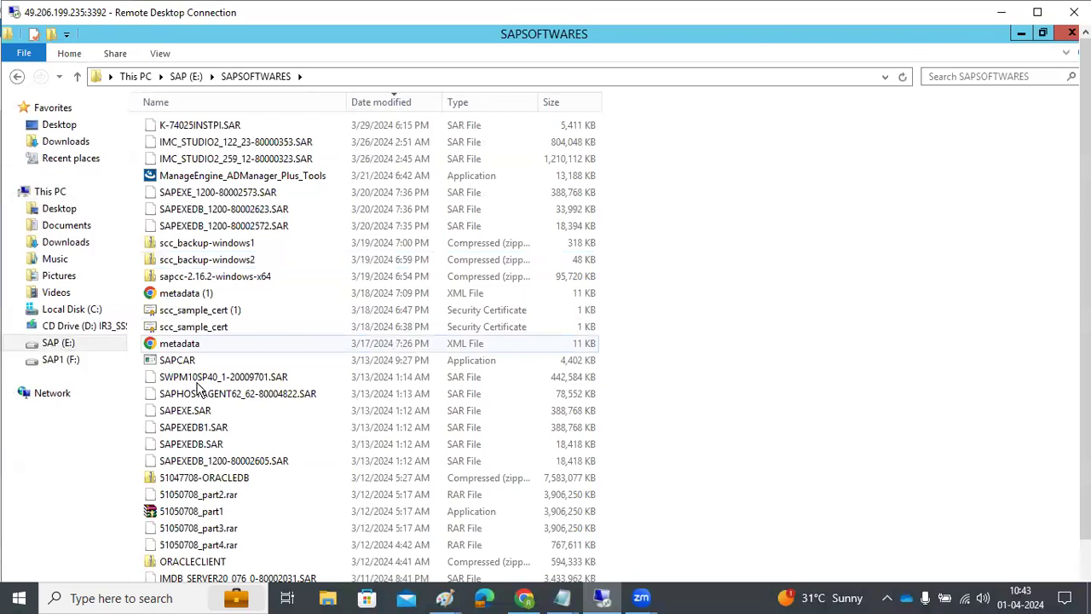
scroll(215, 474, down, 3)
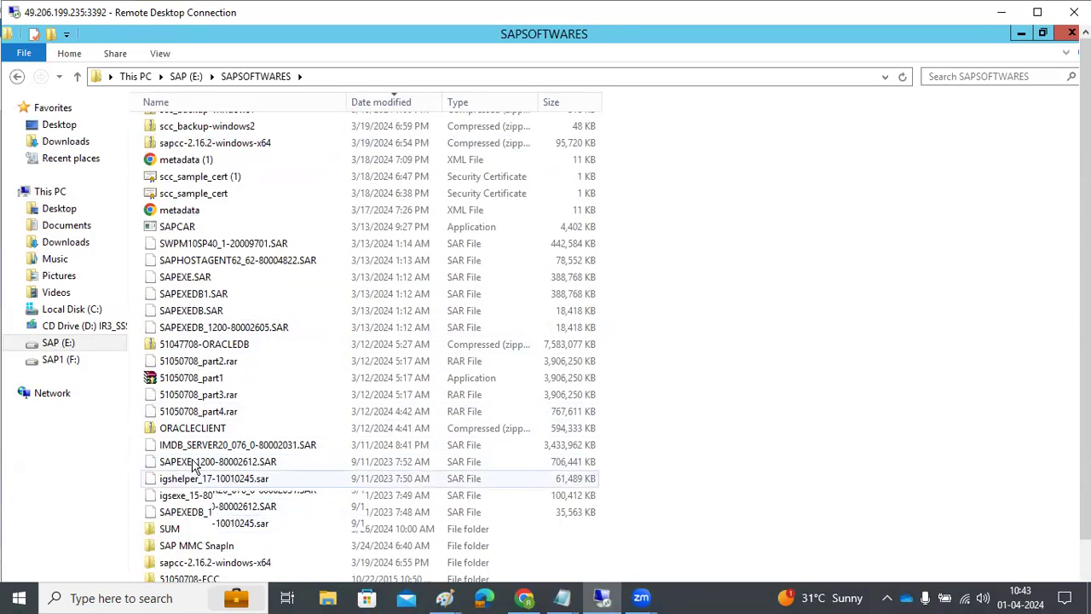
scroll(218, 482, up, 3)
click(53, 192)
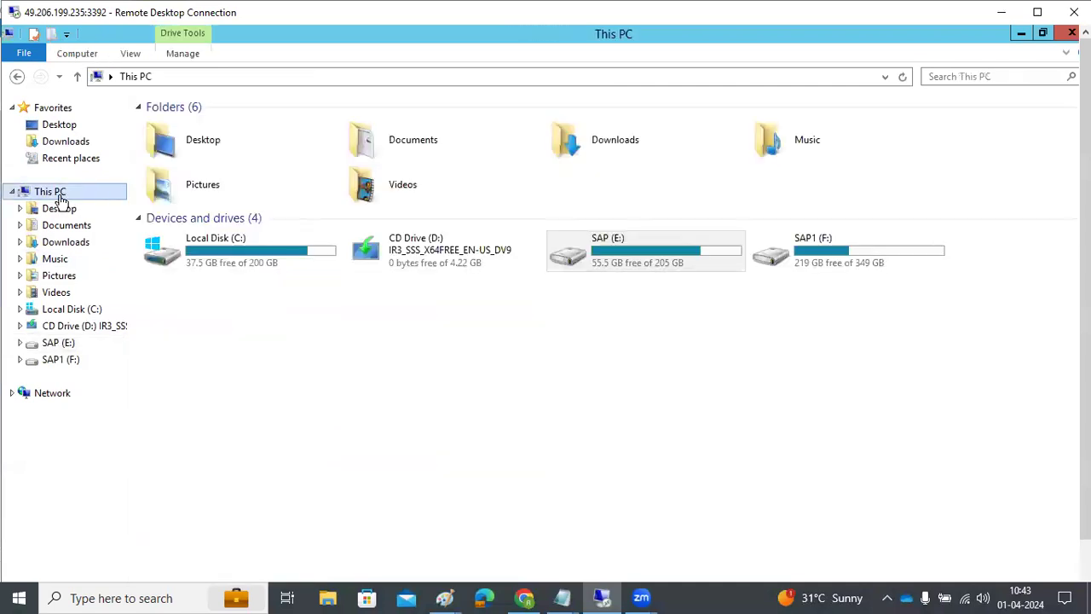
click(1072, 32)
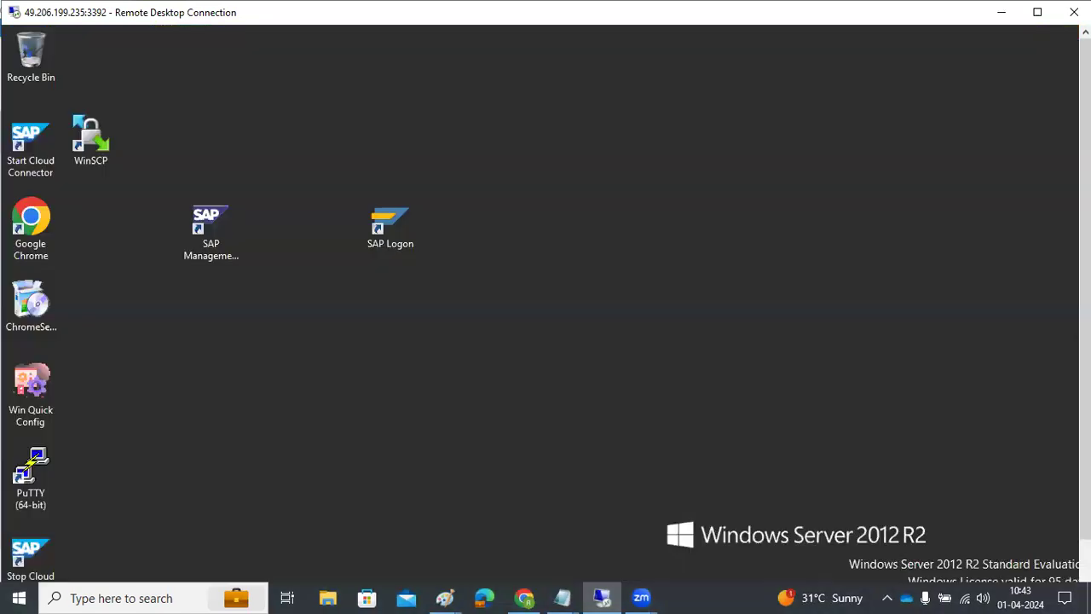
scroll(225, 255, down, 1)
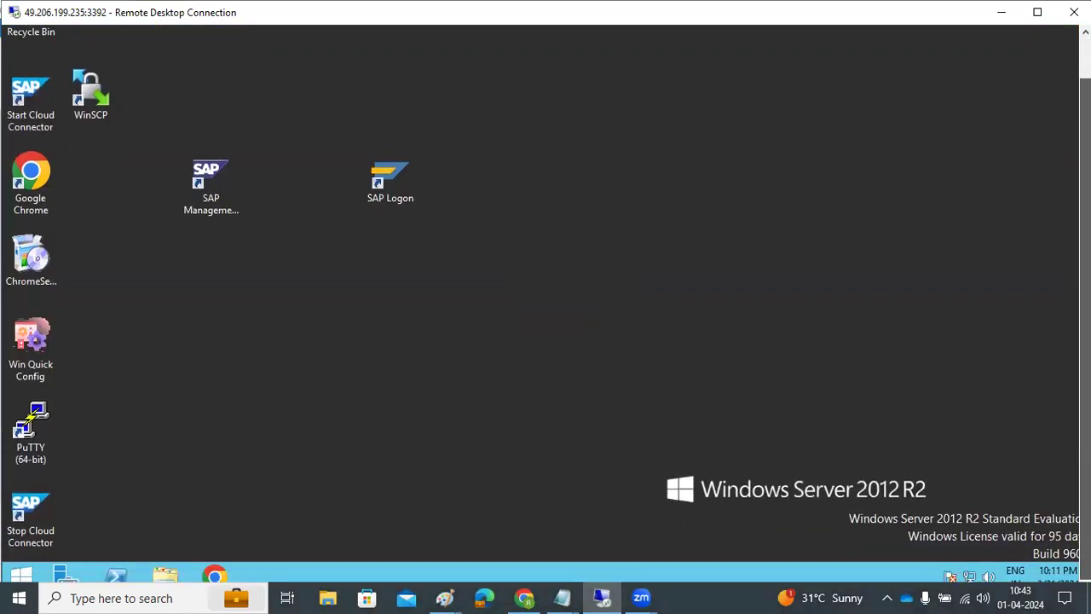
click(379, 182)
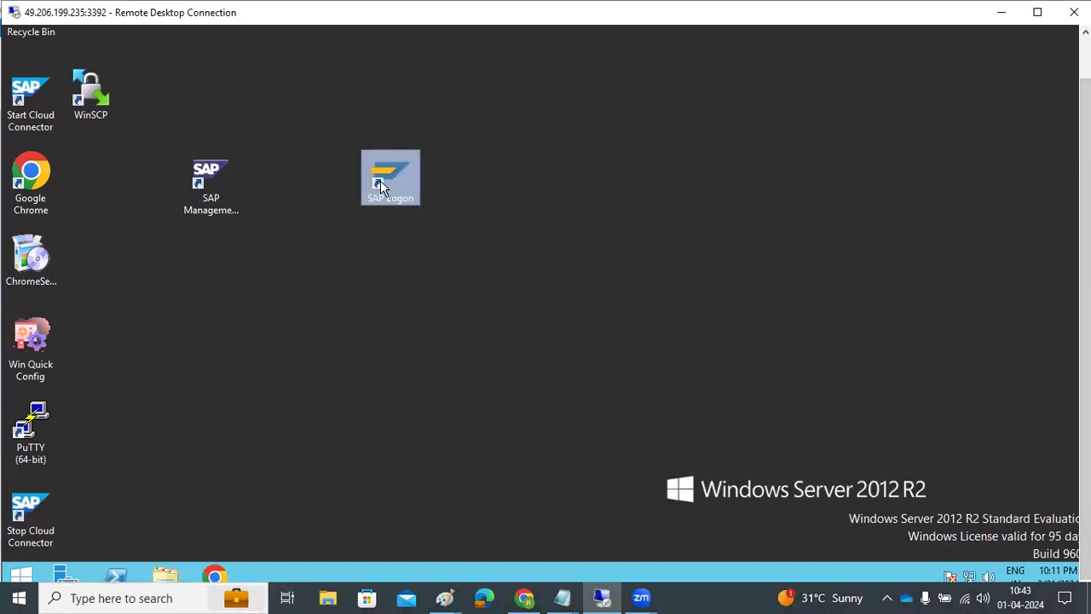
double_click(372, 181)
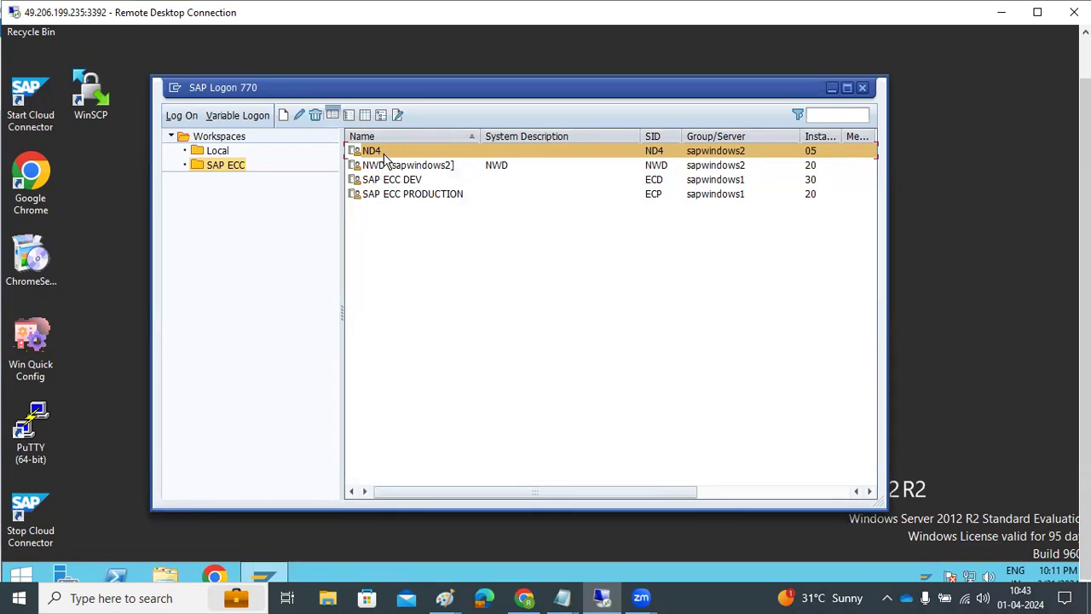
click(385, 165)
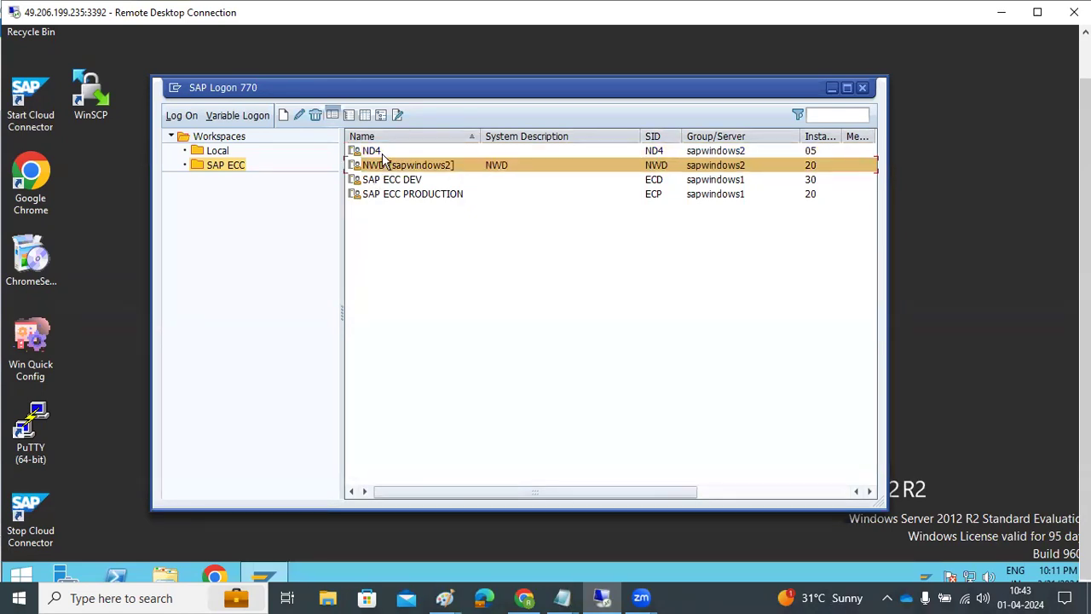
click(375, 151)
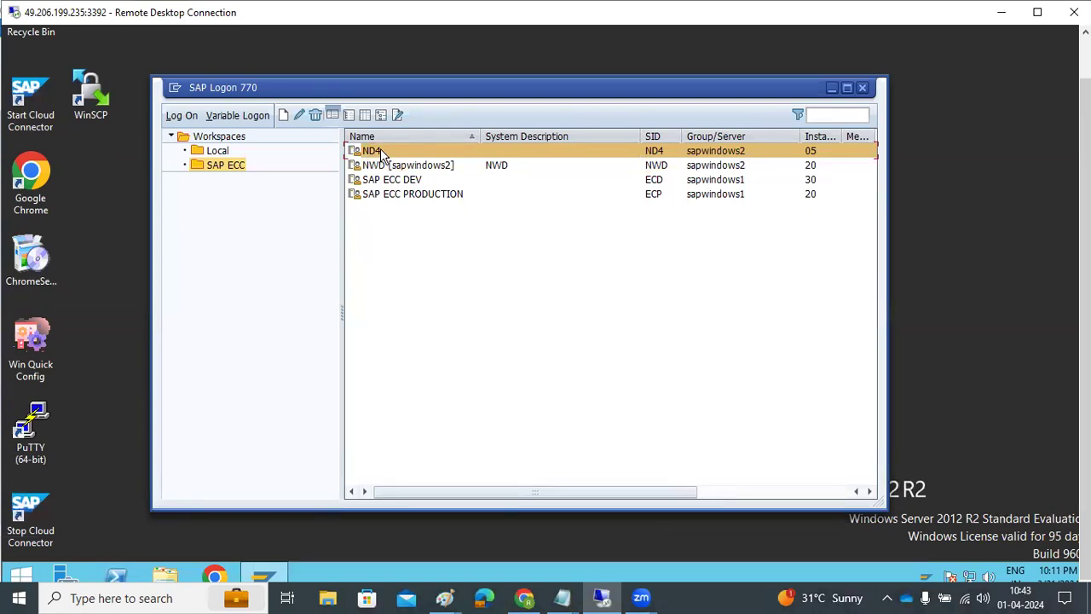
click(382, 166)
click(380, 151)
click(384, 166)
click(381, 151)
click(382, 165)
click(380, 152)
click(381, 166)
click(381, 153)
click(386, 166)
click(378, 154)
click(387, 167)
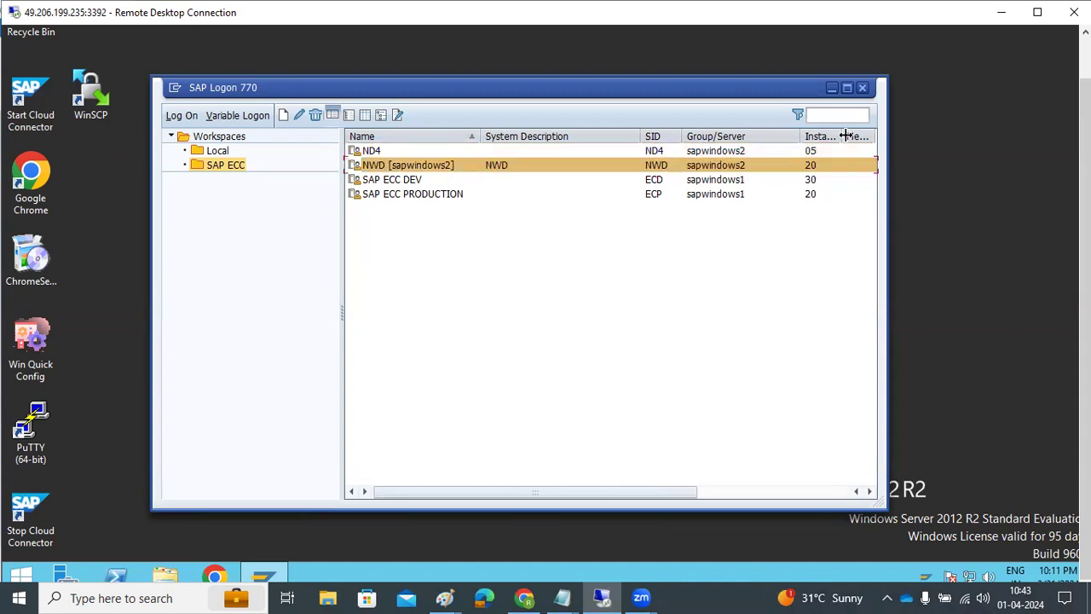
click(860, 88)
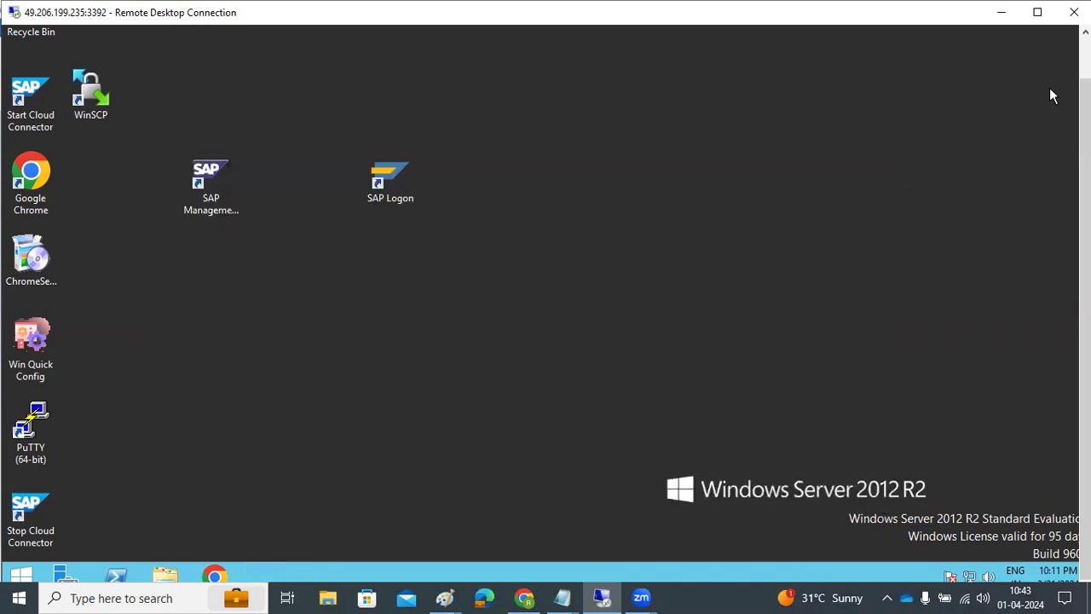